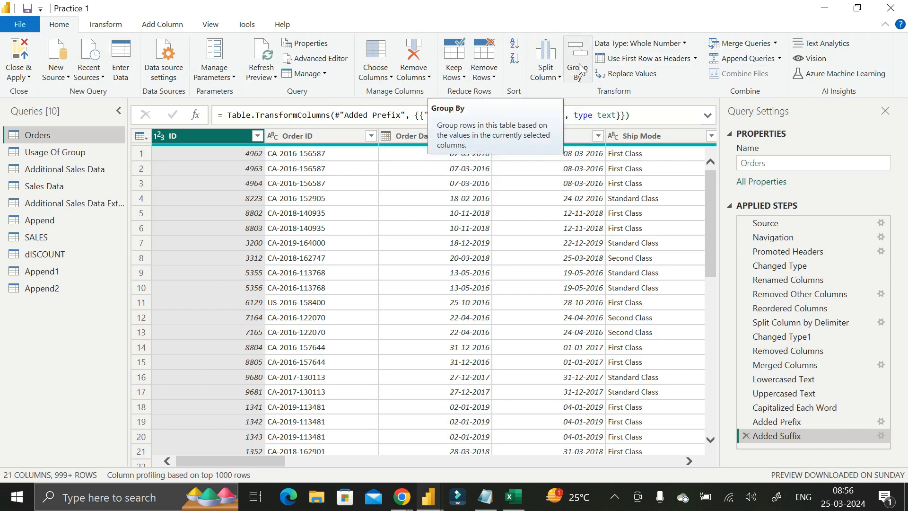
Step: Compare where the Group By and Use First Row as Headers commands are offered among the Home and Transform tools
left_click(107, 27)
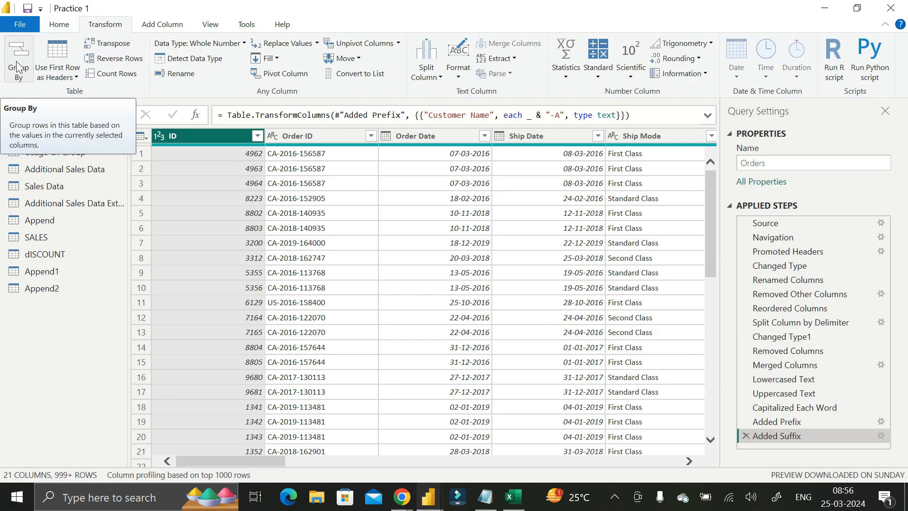
left_click(56, 26)
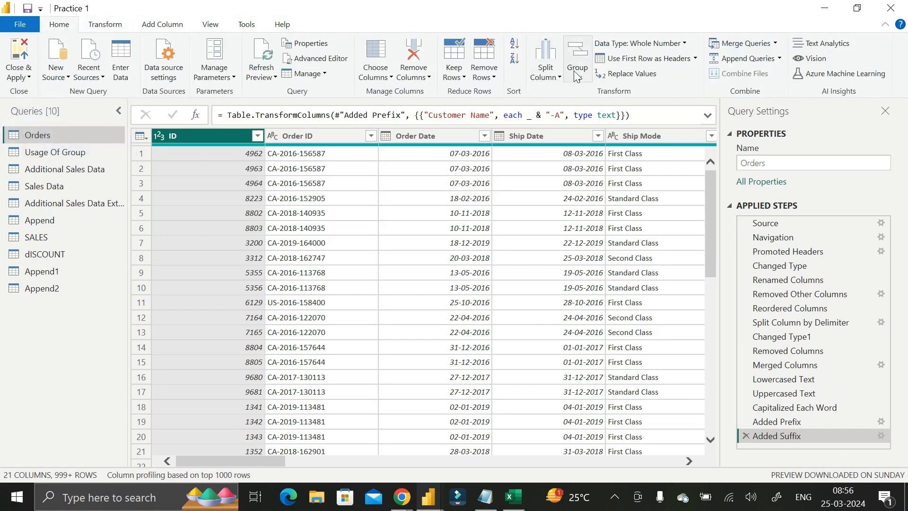
left_click(104, 26)
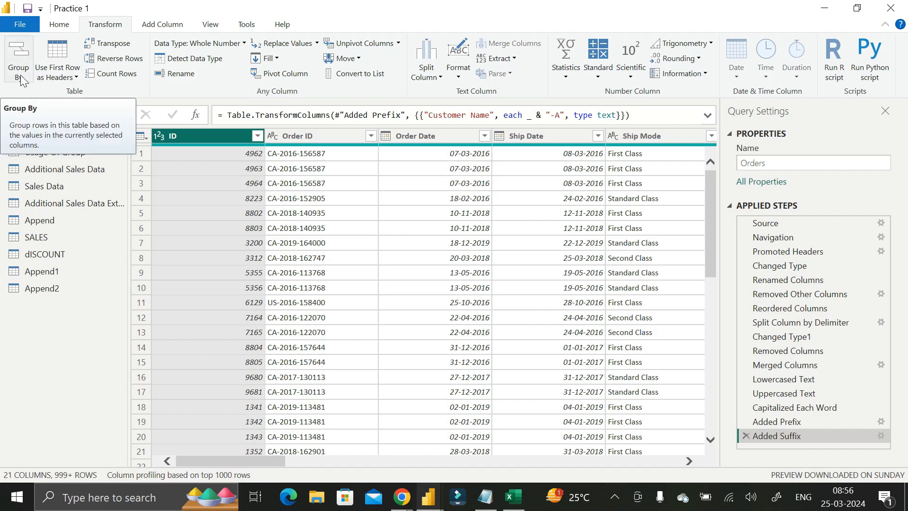
left_click(59, 24)
left_click(105, 24)
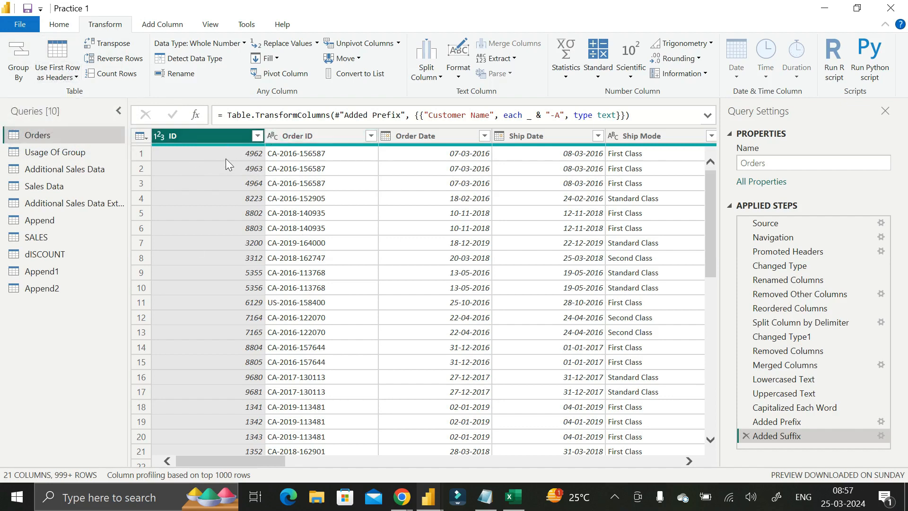
left_click(76, 78)
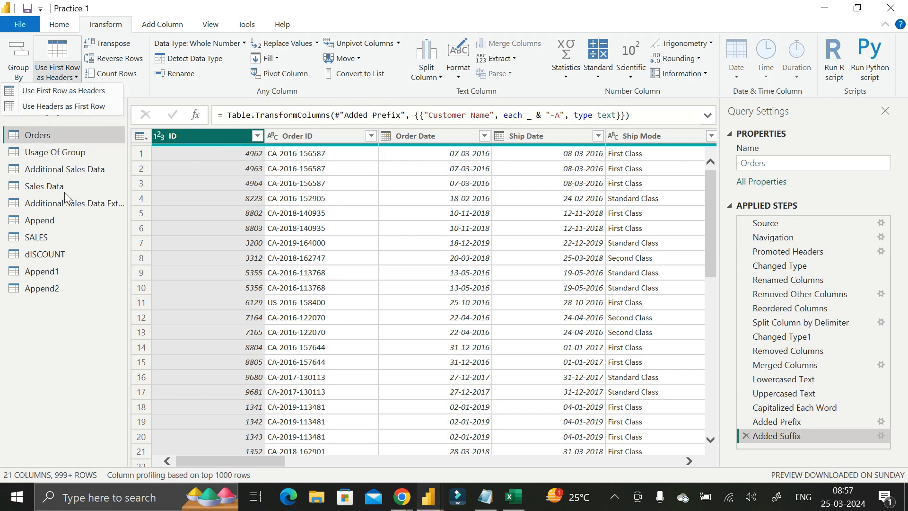
left_click(71, 353)
left_click(58, 26)
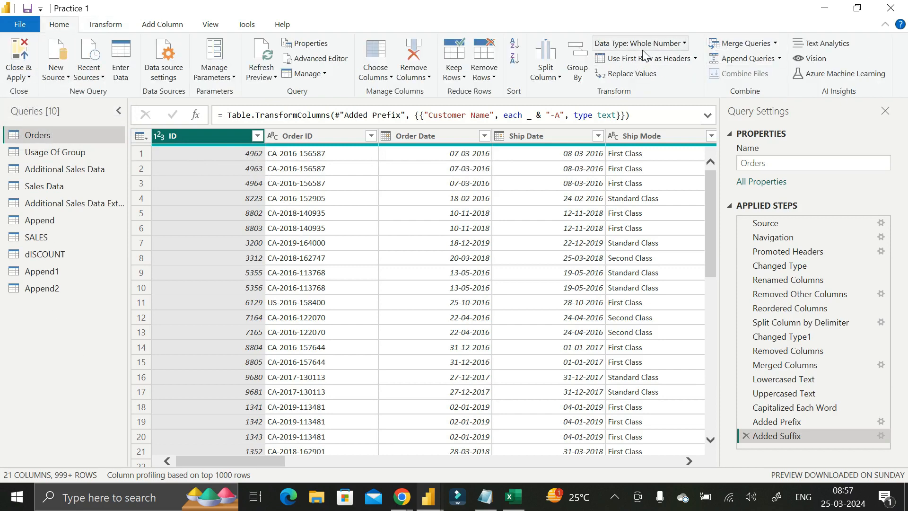
left_click(695, 58)
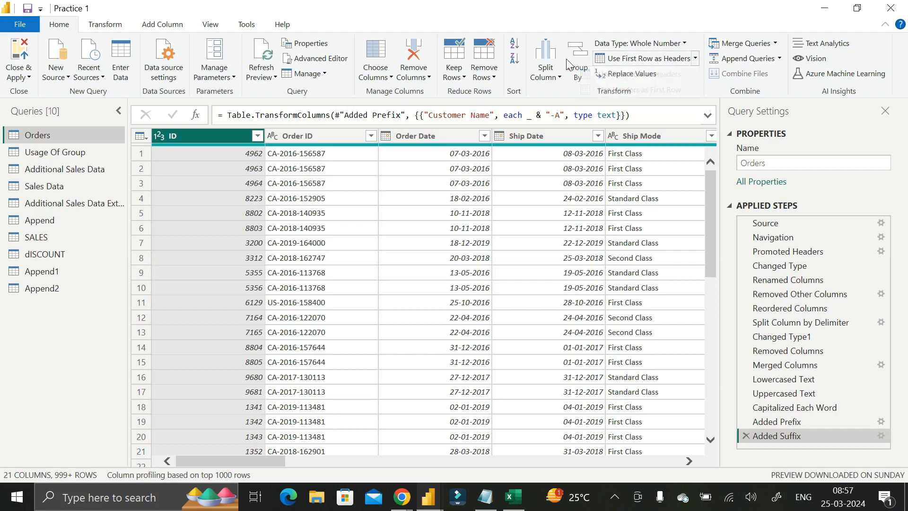
left_click(105, 24)
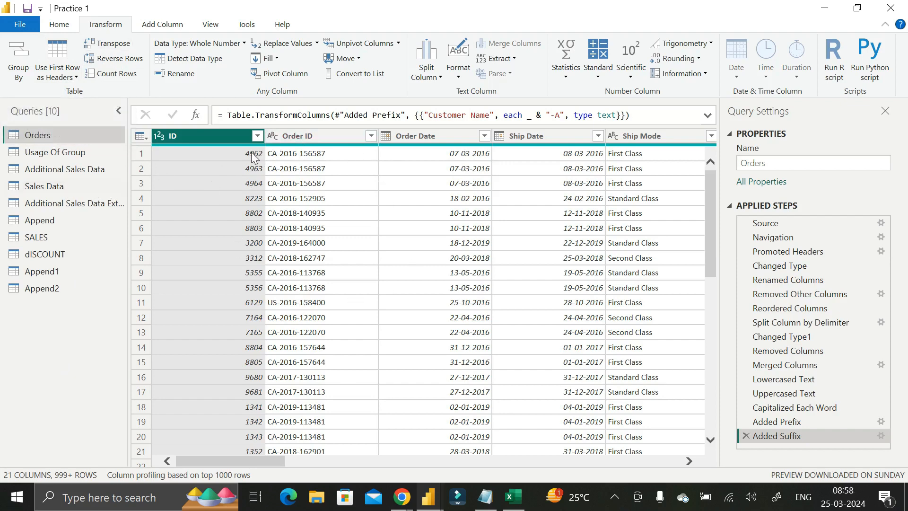
Step: Open the SALES query and copy its entire table
left_click(41, 223)
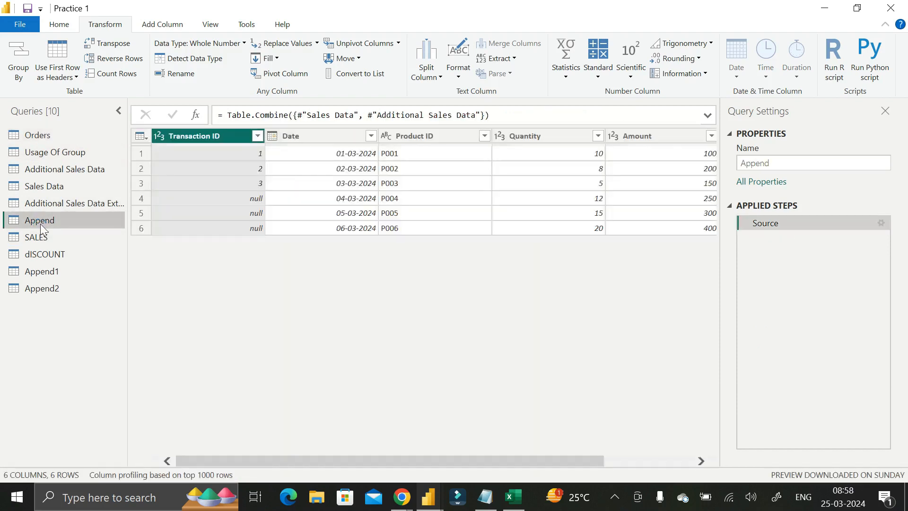
left_click(44, 237)
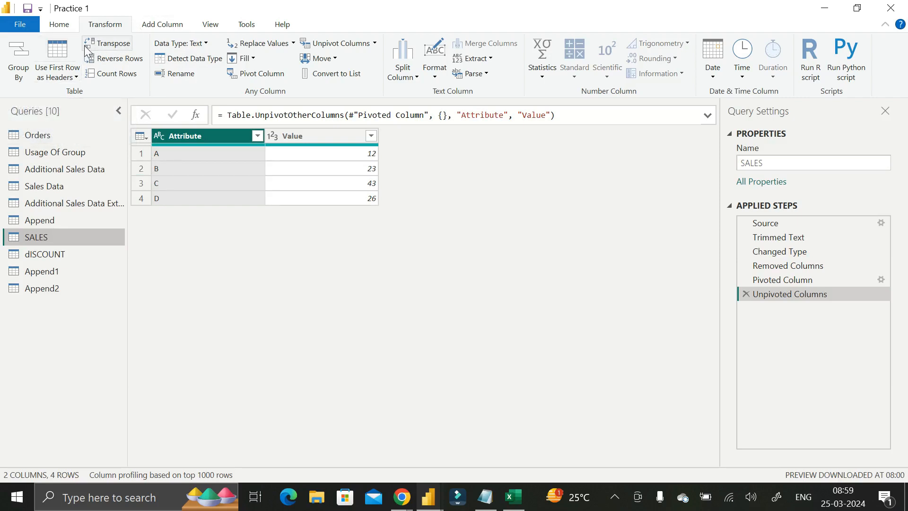
left_click(199, 138)
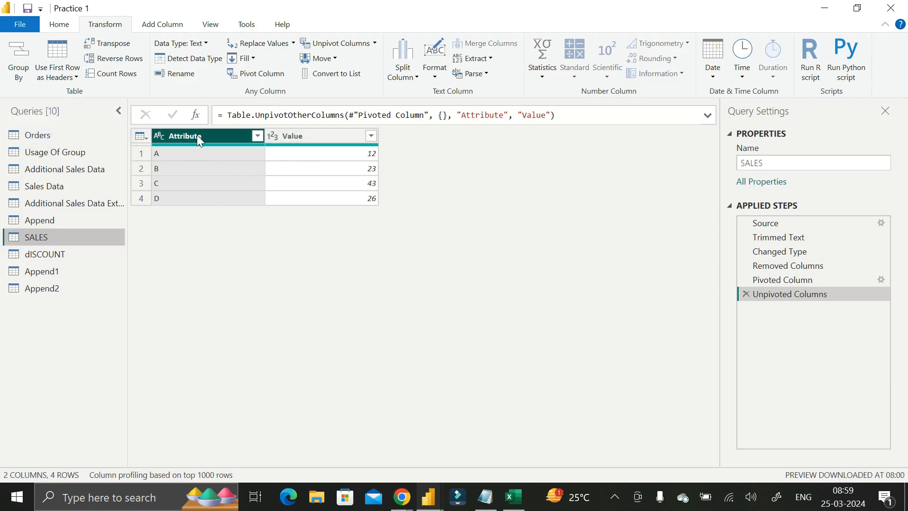
left_click(311, 135, "ctrl")
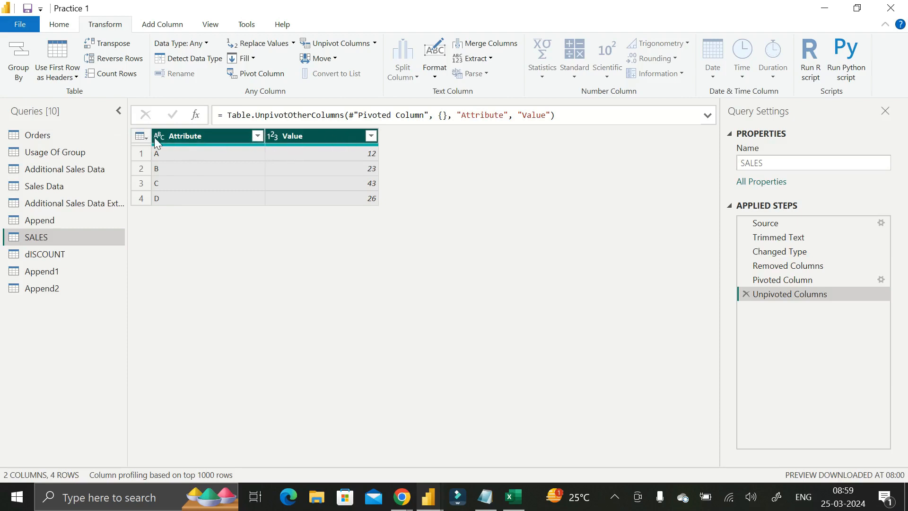
left_click(141, 136)
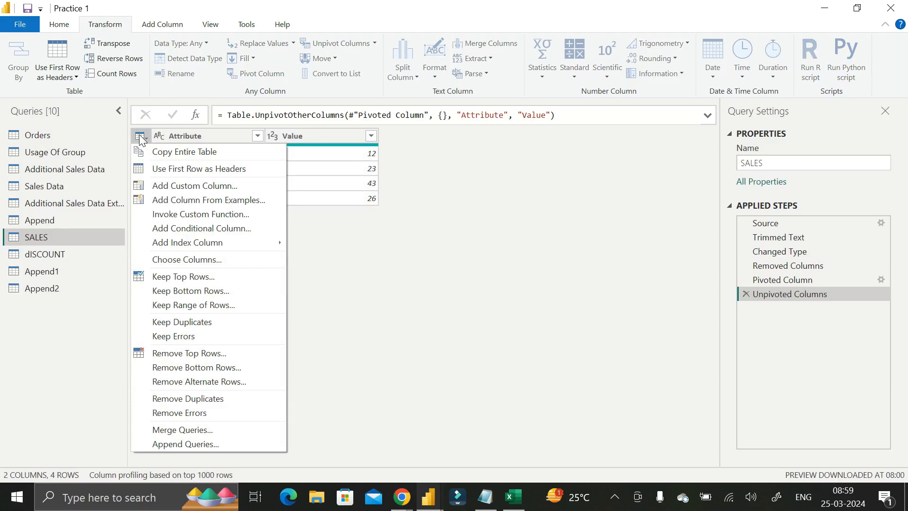
left_click(180, 152)
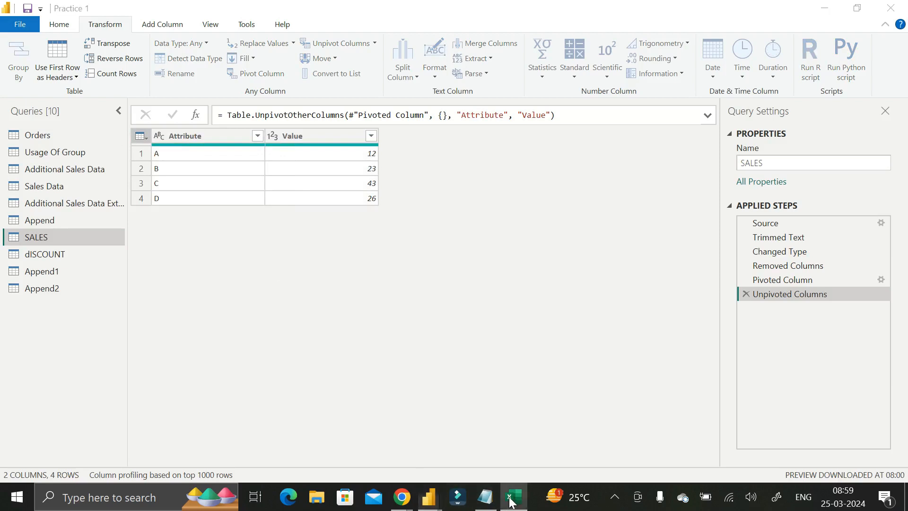
Step: Switch to Excel and paste the copied Attribute and Value table into the blank sheet starting at cell B3
left_click(511, 499)
left_click(105, 233)
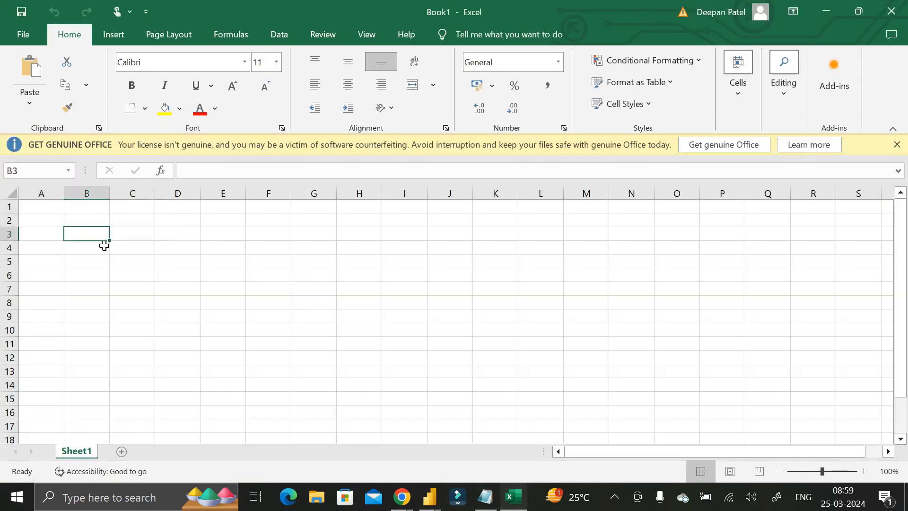
type("Attribute\tValue A\t12 B\t23 C\t43 D\t26")
left_click(264, 265)
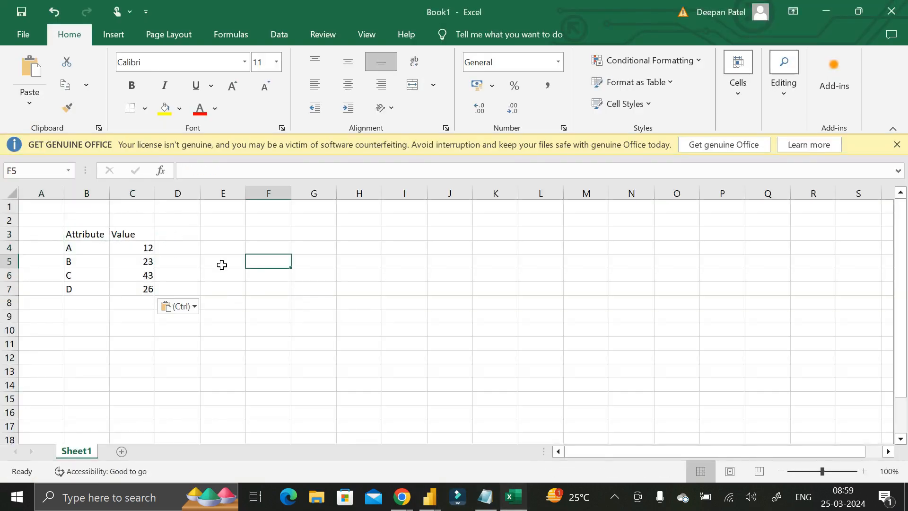
Step: Examine the Attribute and Value columns of the pasted table, including their headers and data rows
left_click(97, 233)
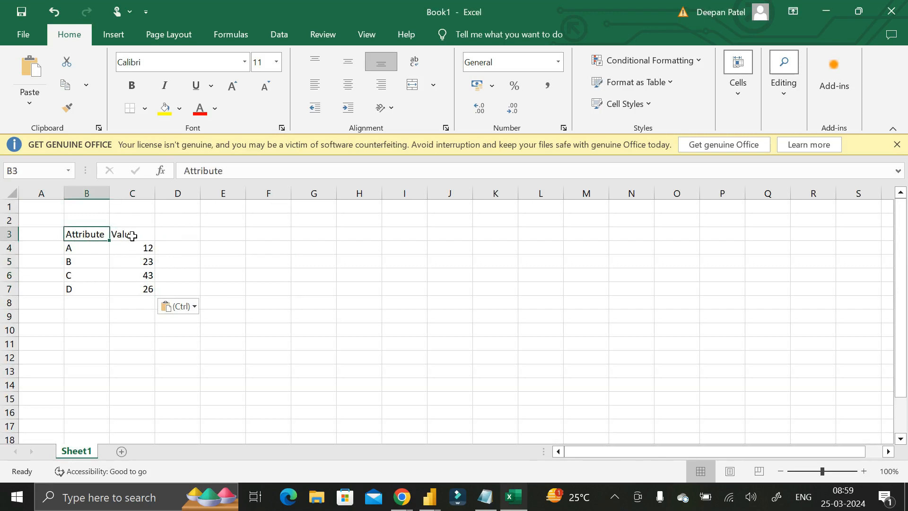
left_click(83, 247)
left_click_drag(83, 247, 83, 290)
left_click(129, 236)
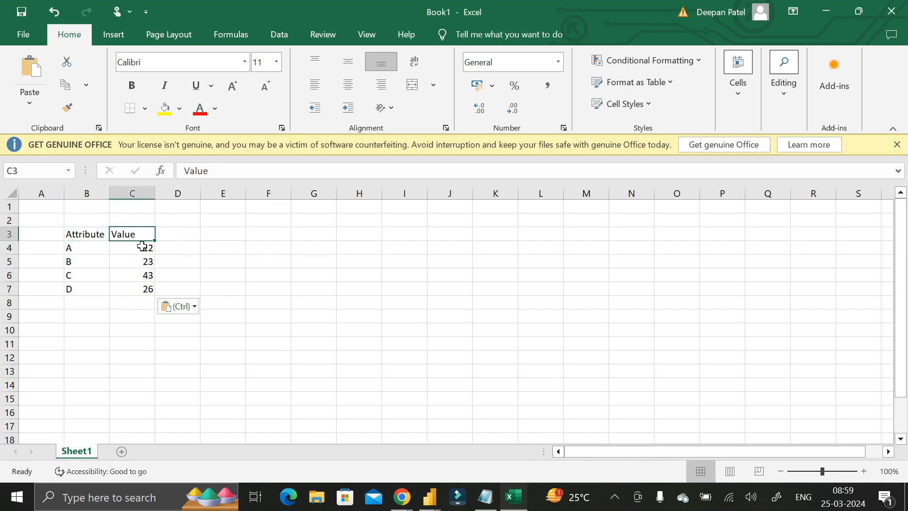
left_click_drag(142, 248, 143, 289)
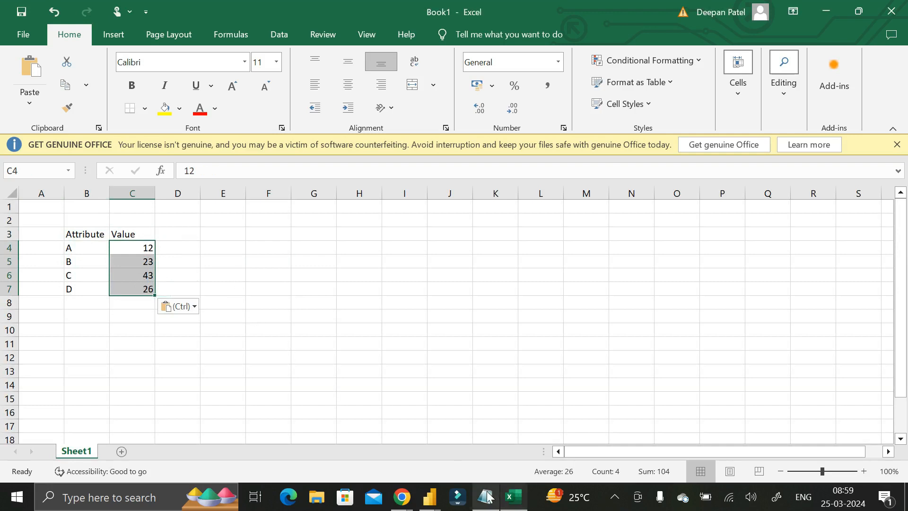
left_click(316, 316)
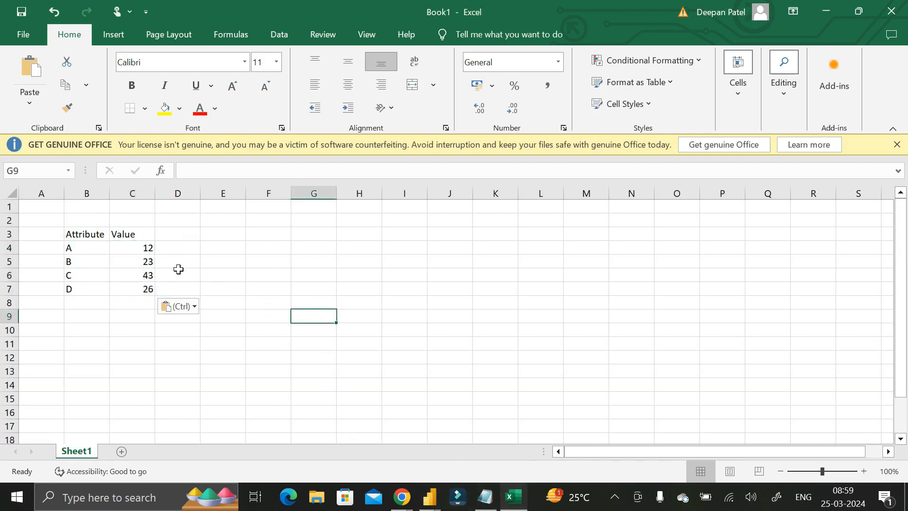
left_click(78, 234)
left_click_drag(87, 249, 138, 286)
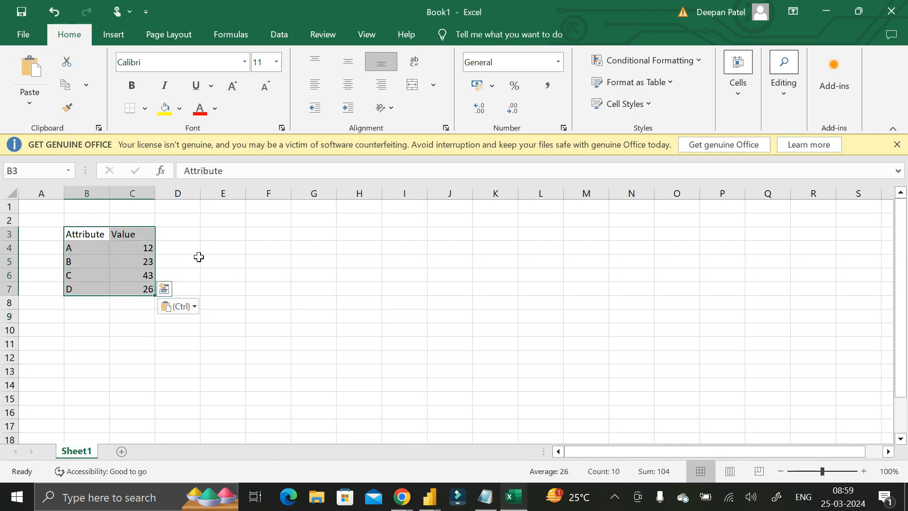
left_click_drag(80, 247, 87, 290)
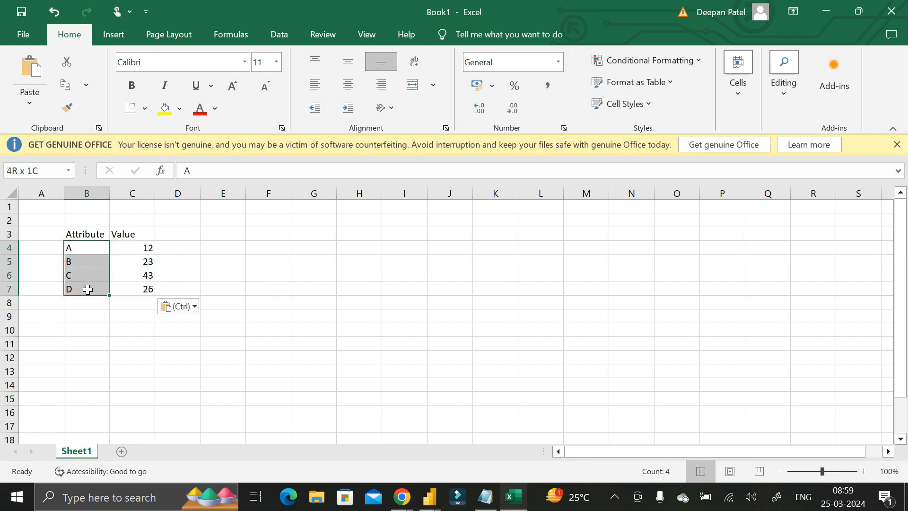
Step: Enter the attributes A, B, C and D as column headings across cells G4 to J4
left_click(308, 247)
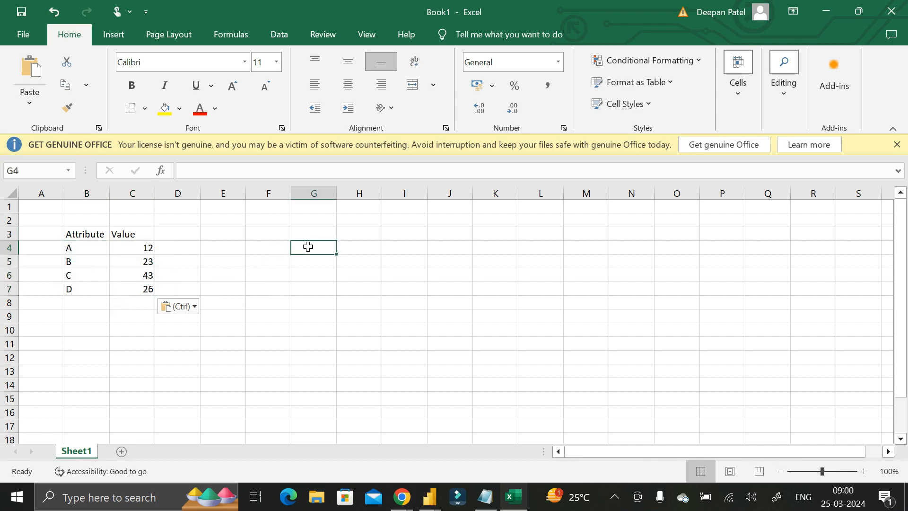
type("A")
left_click(360, 247)
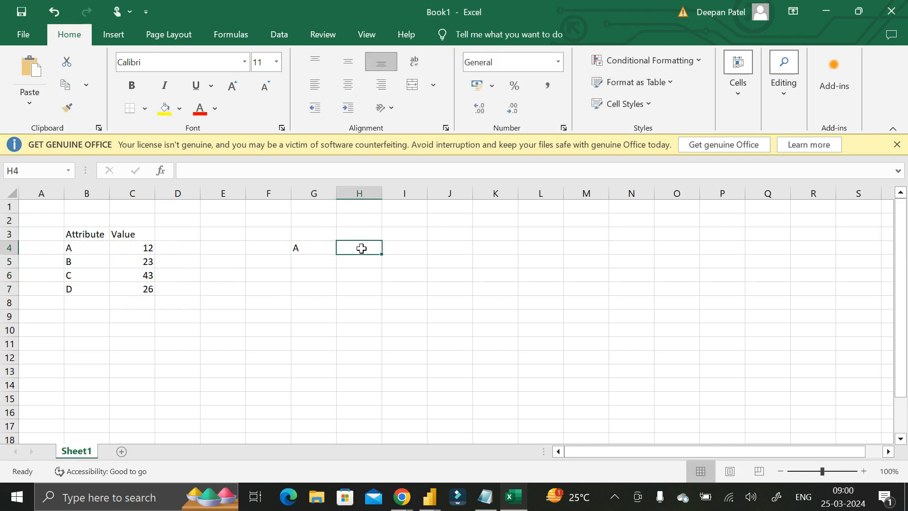
type("B")
left_click(405, 246)
type("C")
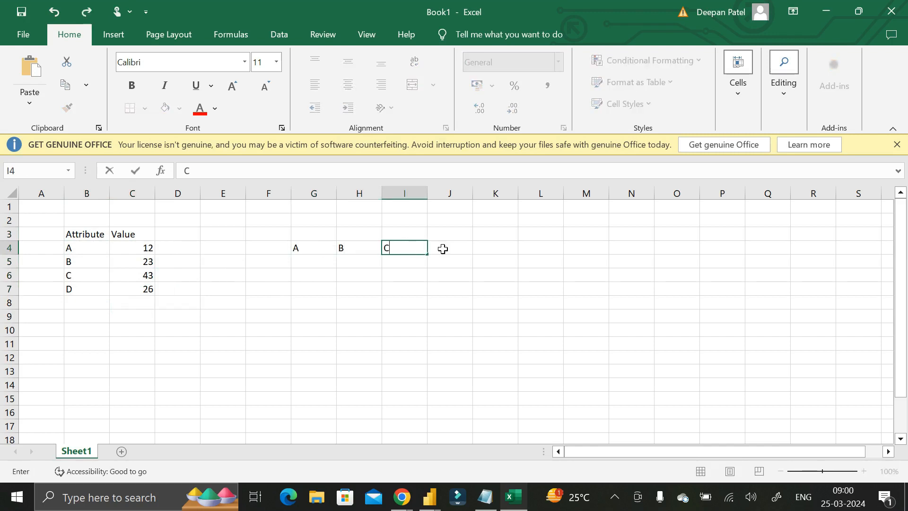
left_click(442, 249)
type("D")
Step: Copy the values of attributes A and B from C4 and C5 into G5 and H5 below their headings
left_click(150, 246)
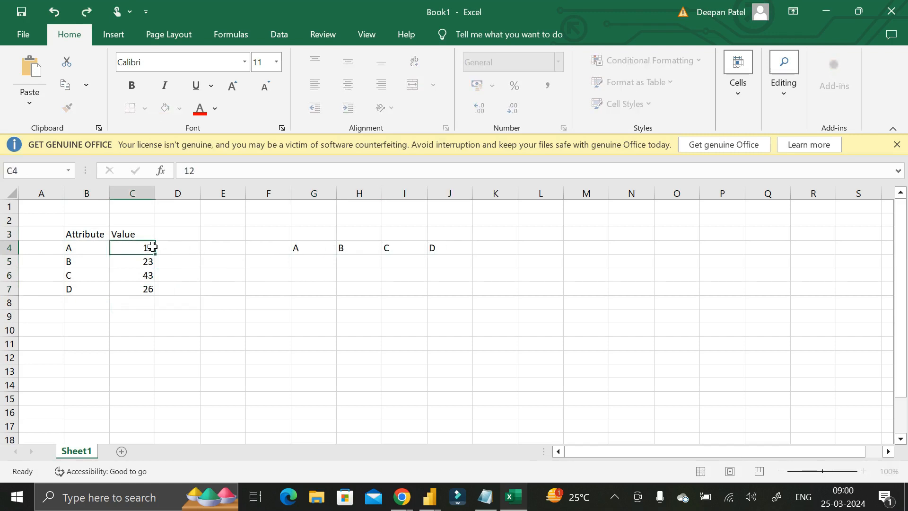
key("ctrl+c")
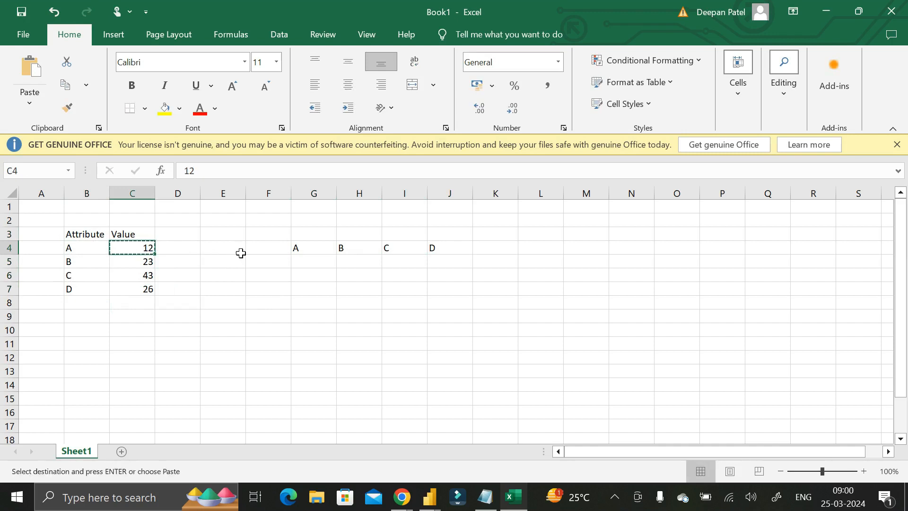
left_click(304, 261)
key("ctrl+v")
left_click(146, 264)
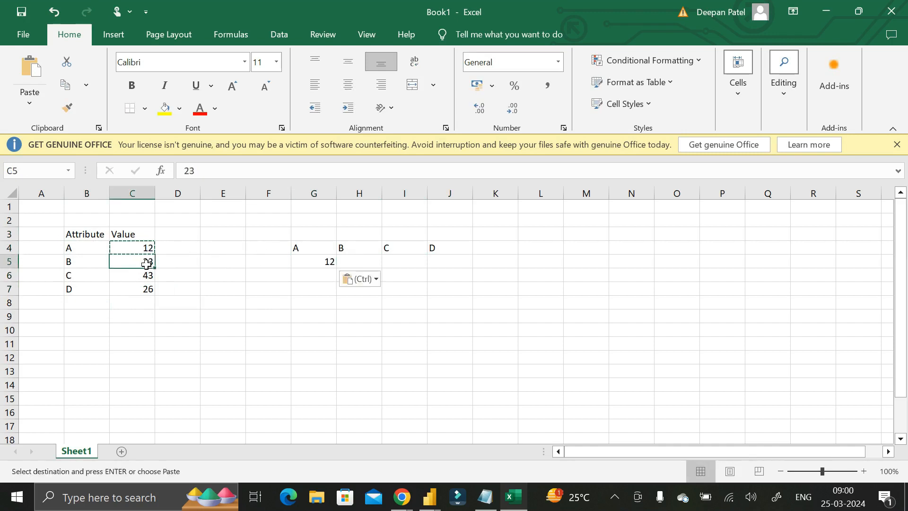
key("ctrl+c")
left_click(356, 260)
key("ctrl+v")
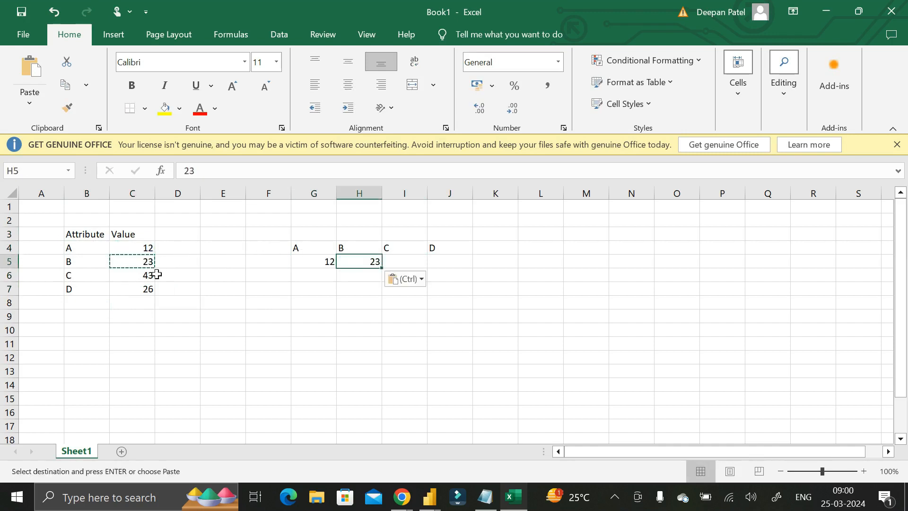
Step: Copy the values of attributes C and D from C6 and C7 into I5 and J5 below their headings
left_click(154, 274)
key("ctrl+c")
left_click(401, 261)
key("ctrl+v")
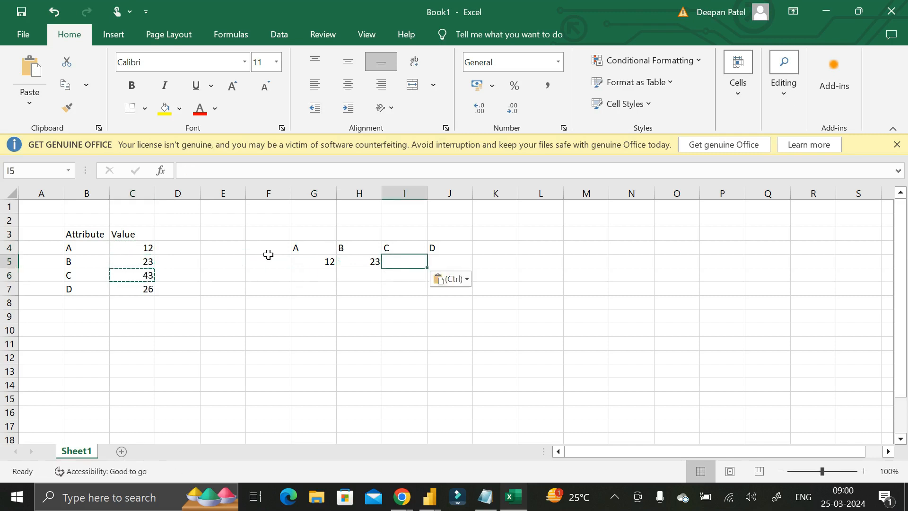
left_click(139, 289)
key("ctrl+v")
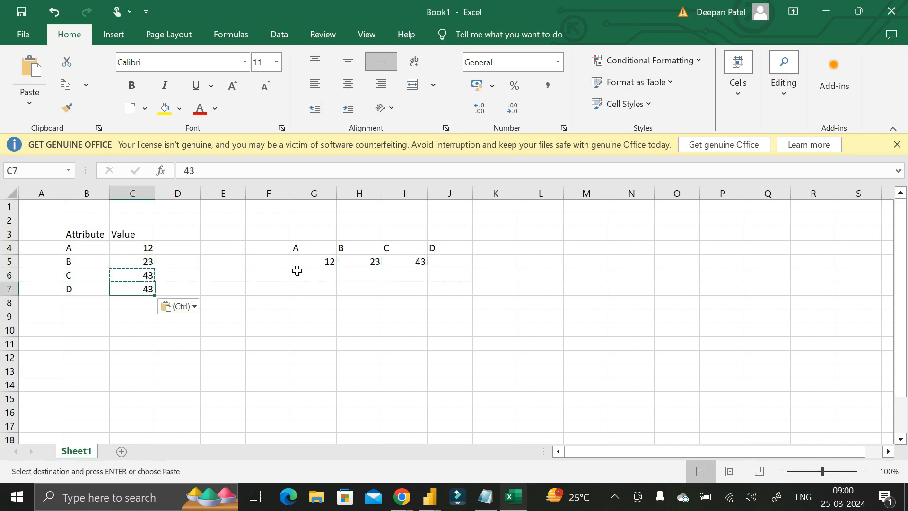
key("ctrl+z")
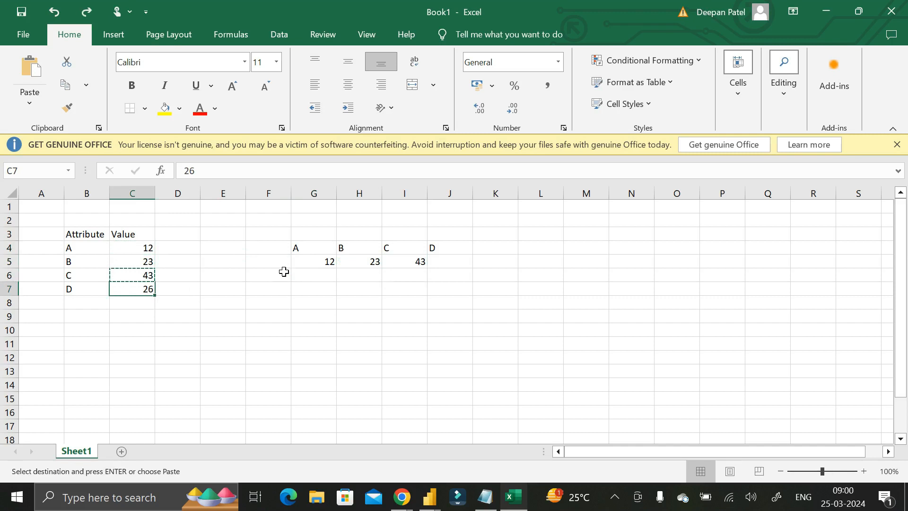
key("ctrl+c")
left_click(450, 260)
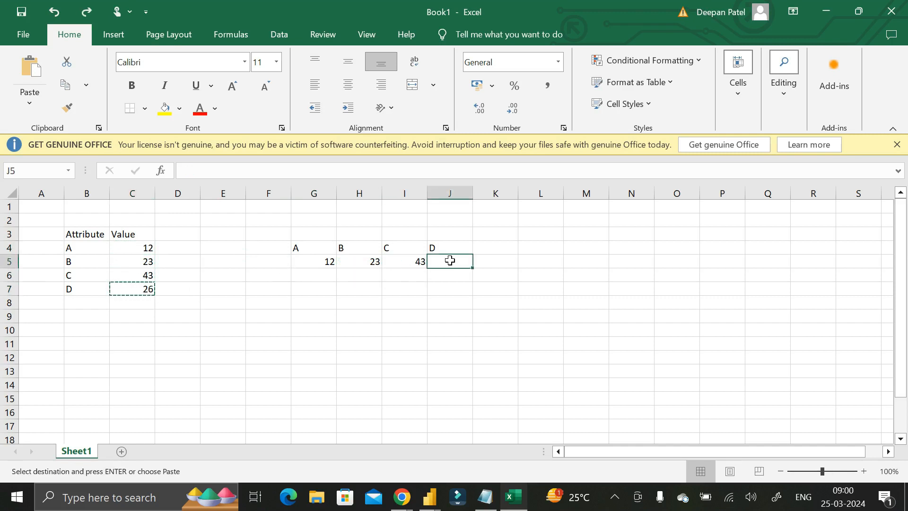
key("ctrl+v")
left_click_drag(74, 233, 137, 291)
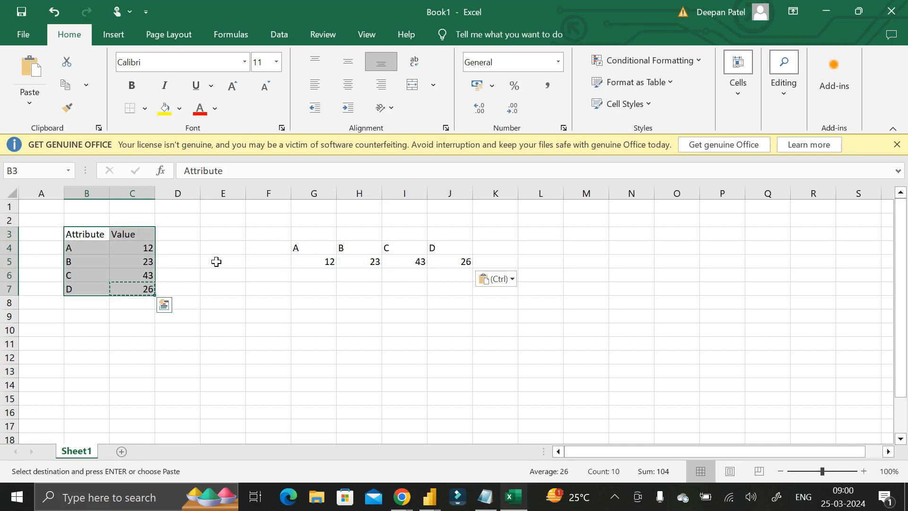
left_click(216, 261)
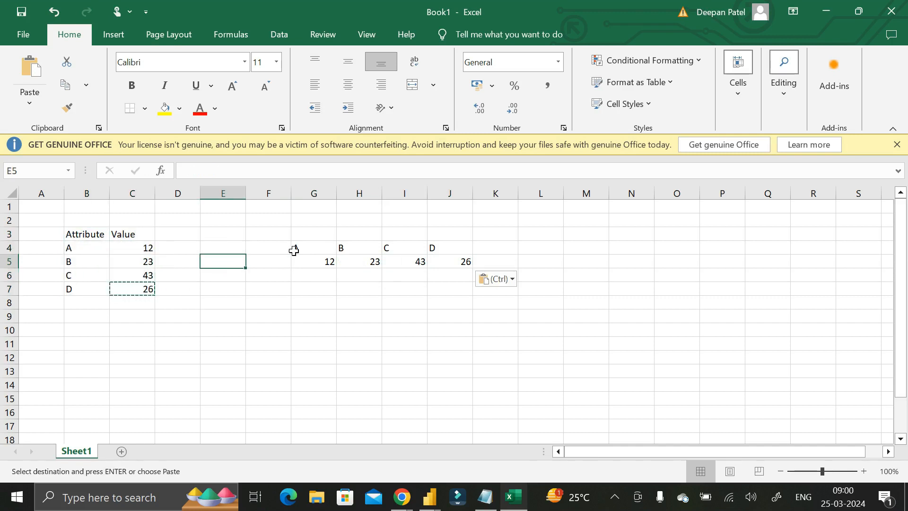
Step: Compare the original Attribute and Value table with its transposed copy in G4:J5, matching attributes and values between rows and columns
left_click_drag(298, 245, 464, 263)
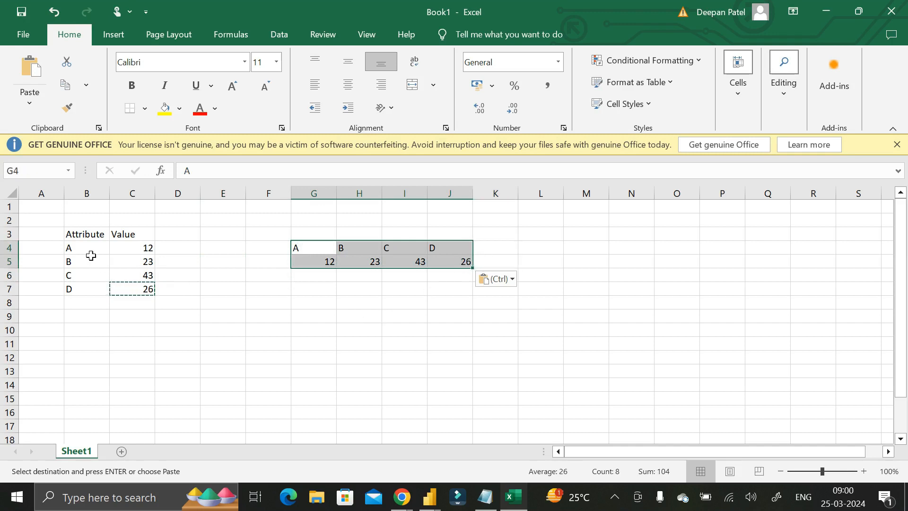
left_click_drag(85, 247, 90, 290)
left_click_drag(295, 248, 432, 244)
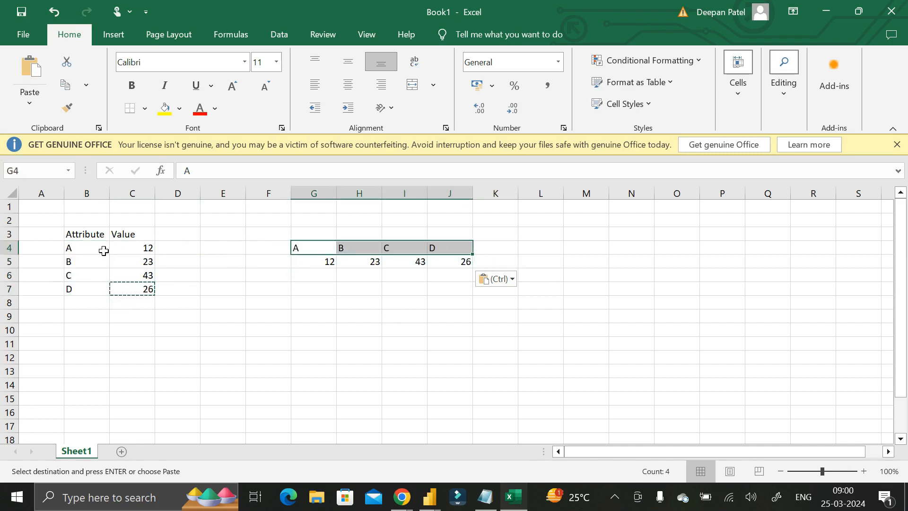
left_click_drag(81, 247, 143, 250)
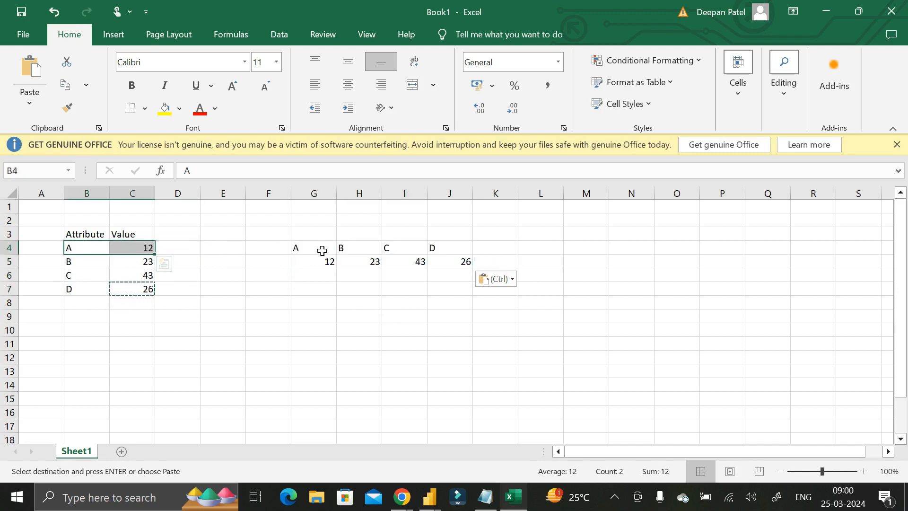
left_click_drag(320, 249, 308, 259)
left_click_drag(81, 251, 79, 286)
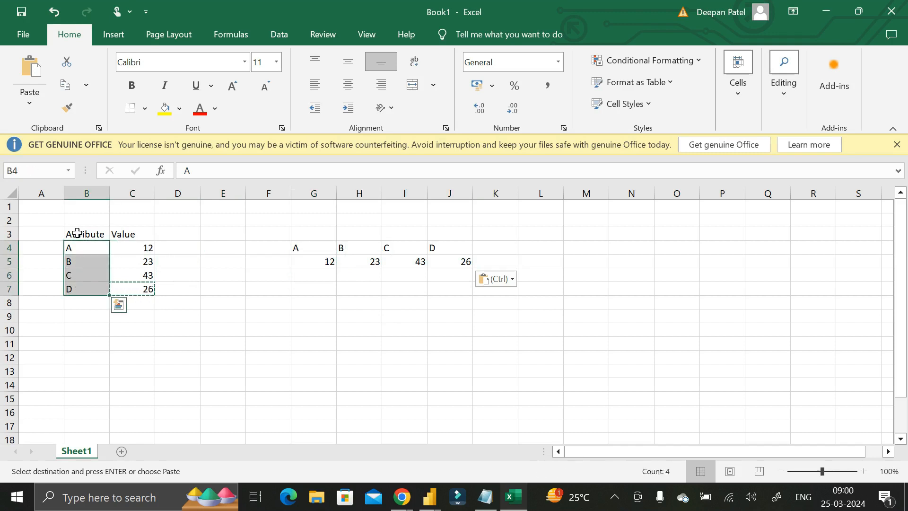
left_click_drag(75, 233, 77, 290)
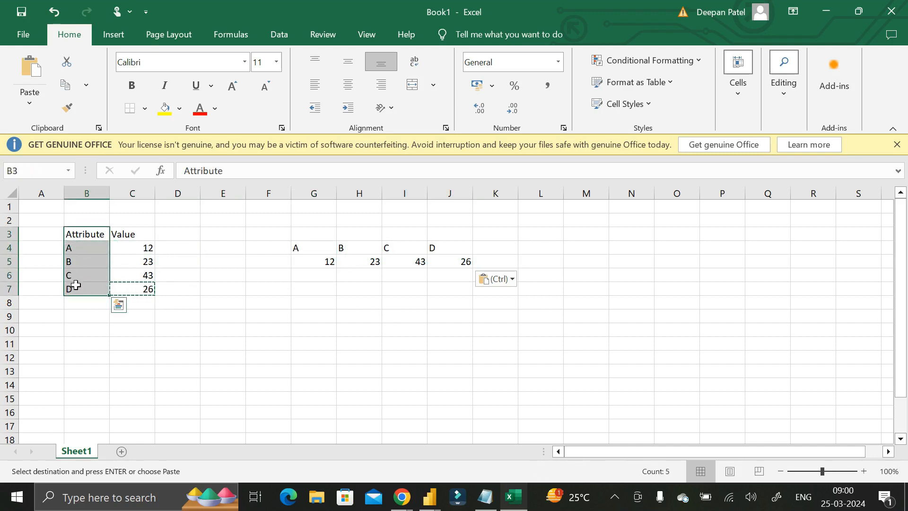
left_click_drag(298, 247, 458, 246)
left_click_drag(138, 250, 138, 287)
left_click_drag(308, 260, 440, 259)
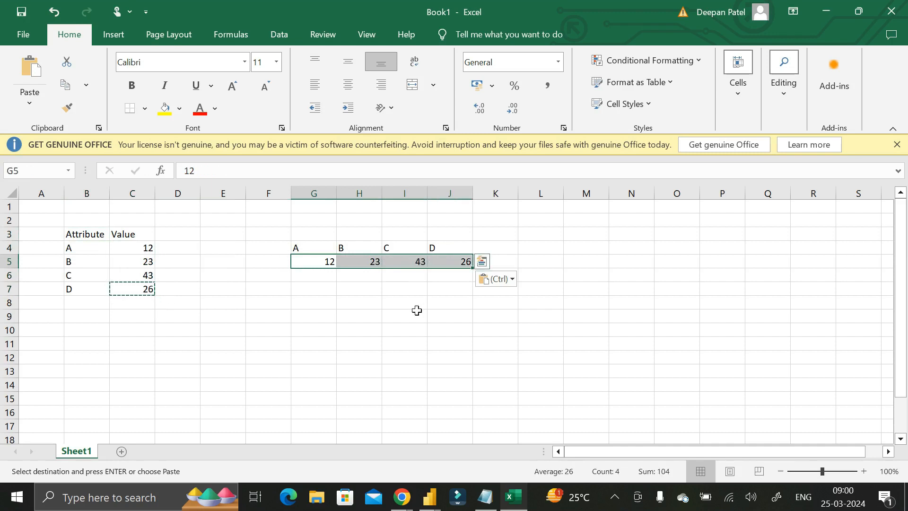
Step: Fill the original table B3:C7 with gold and the transposed copy G4:J5 with light blue
left_click_drag(78, 237, 129, 289)
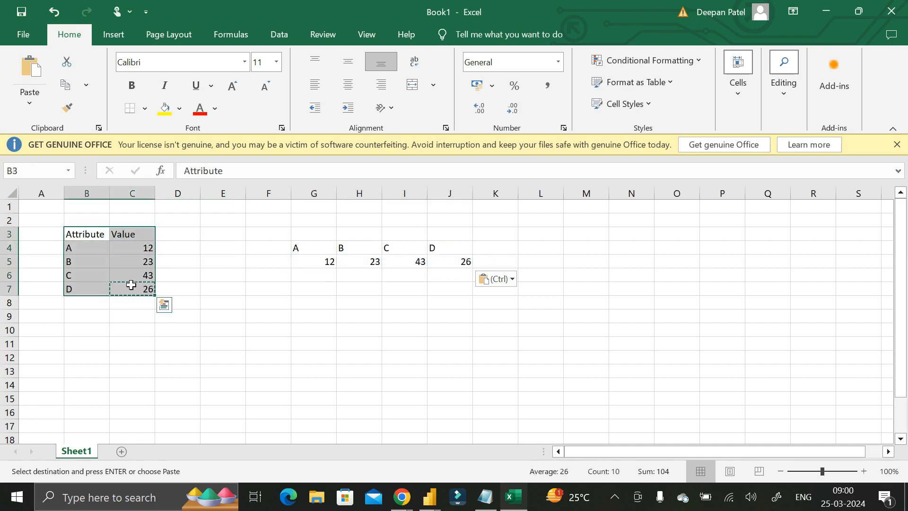
left_click(179, 108)
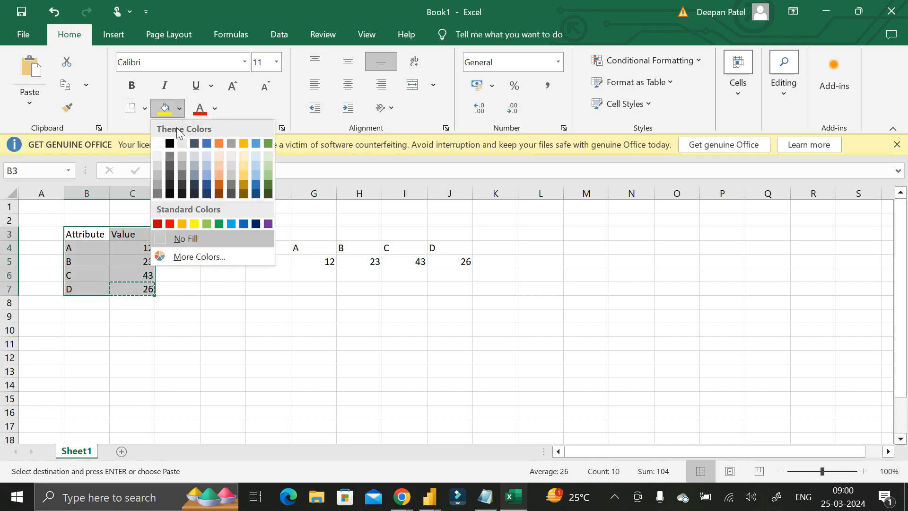
left_click(244, 143)
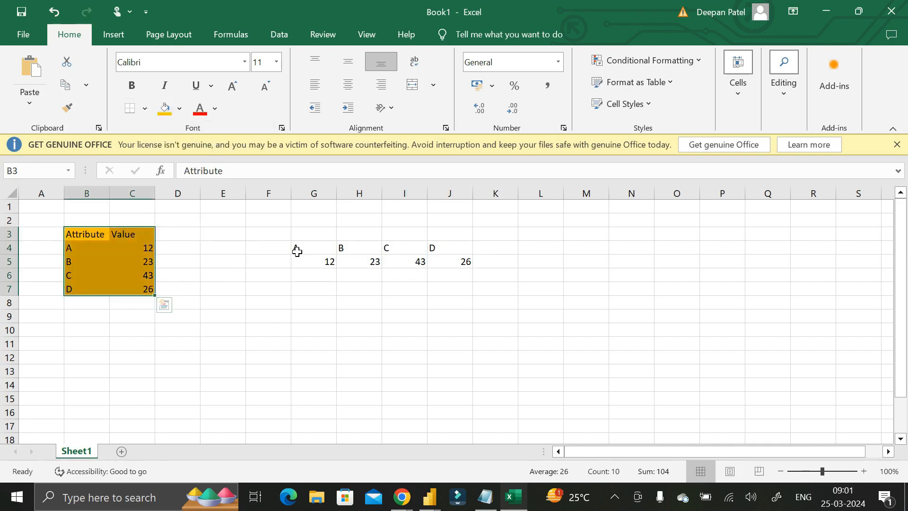
left_click_drag(297, 251, 448, 258)
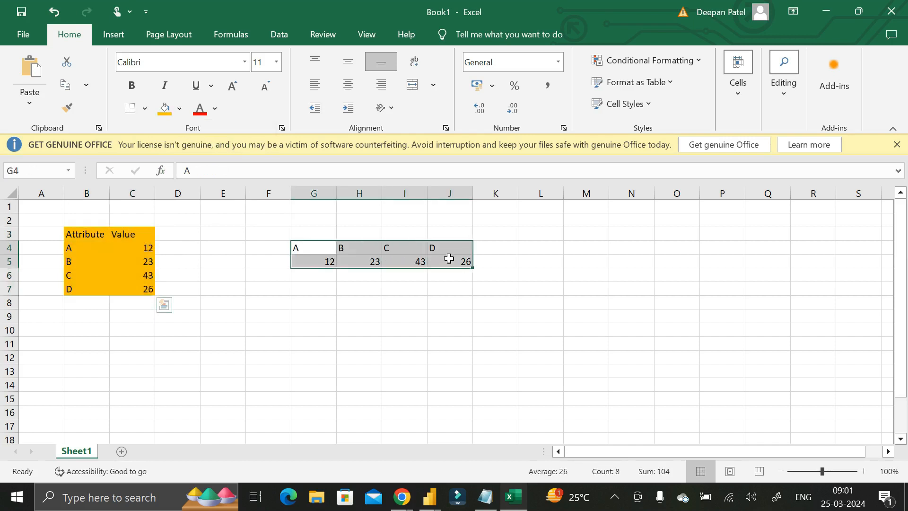
left_click(179, 109)
left_click(204, 184)
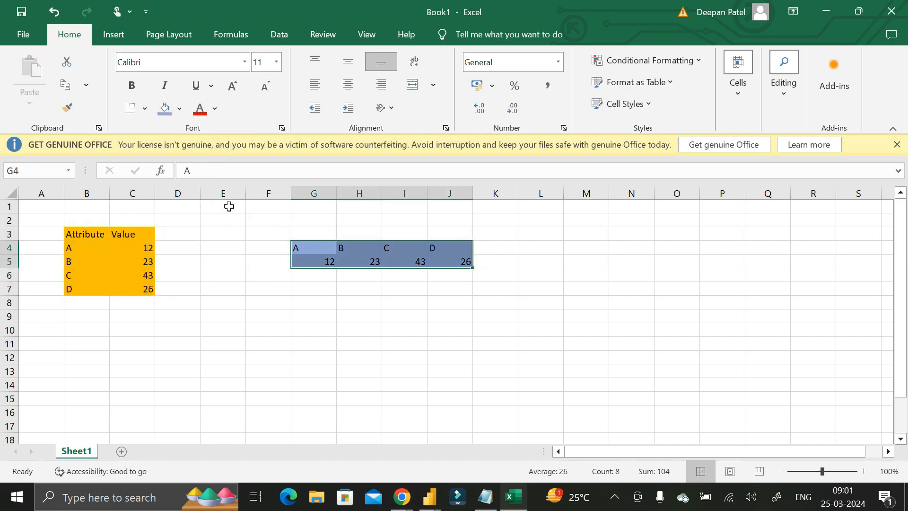
left_click(339, 307)
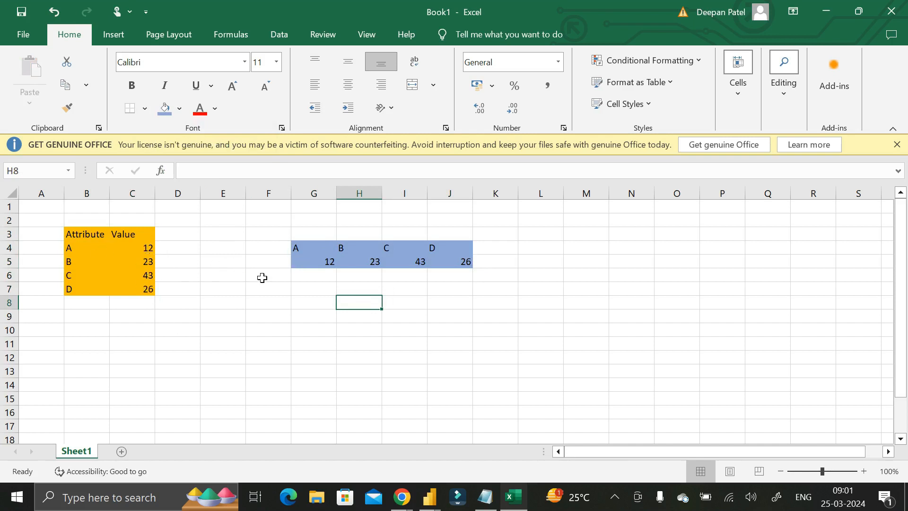
Step: Switch to the Power Query Editor and transpose the SALES table with its Attribute and Value columns
left_click(428, 496)
left_click(489, 436)
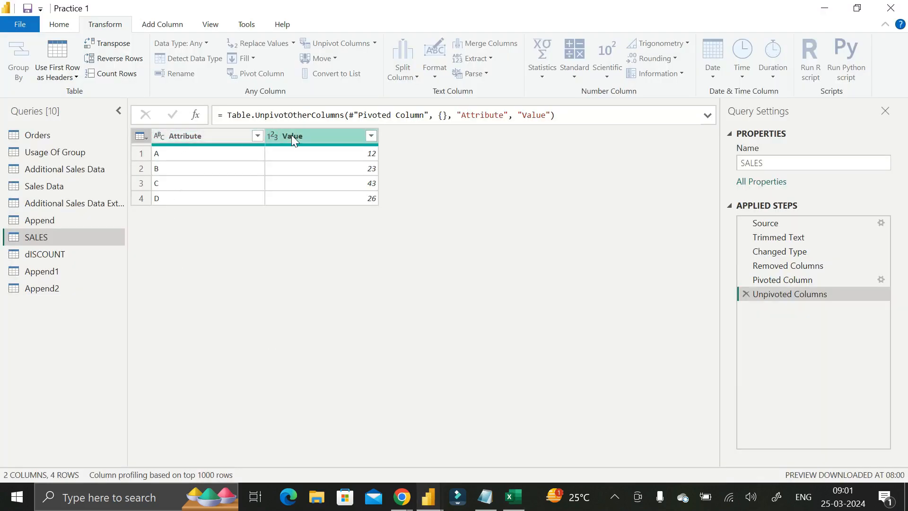
left_click(211, 136)
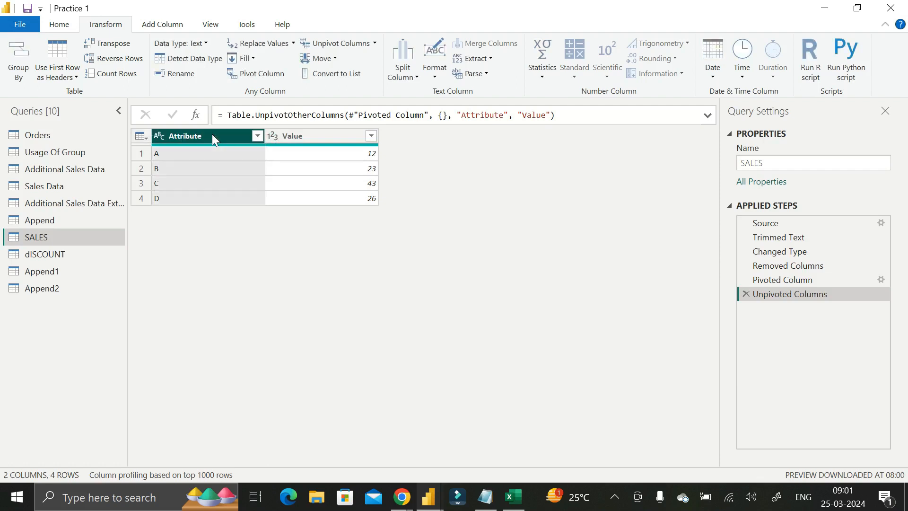
left_click(299, 135, "ctrl")
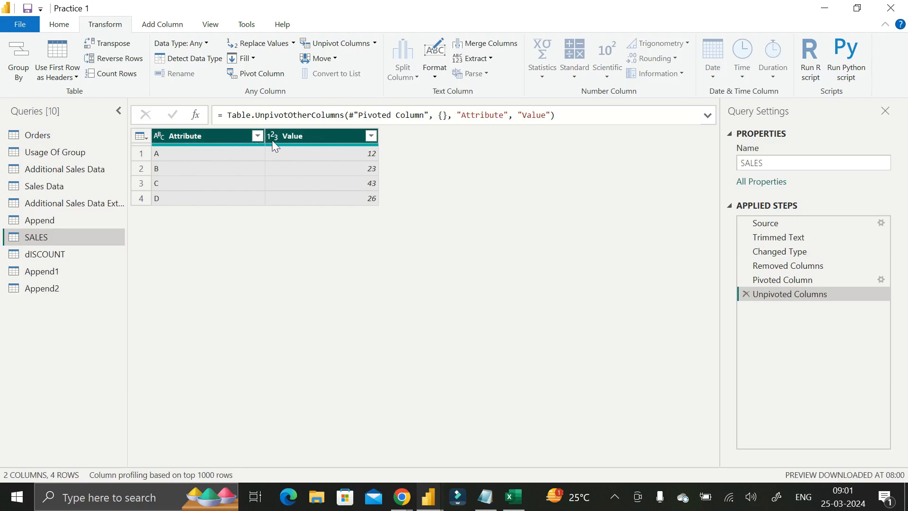
left_click(114, 45)
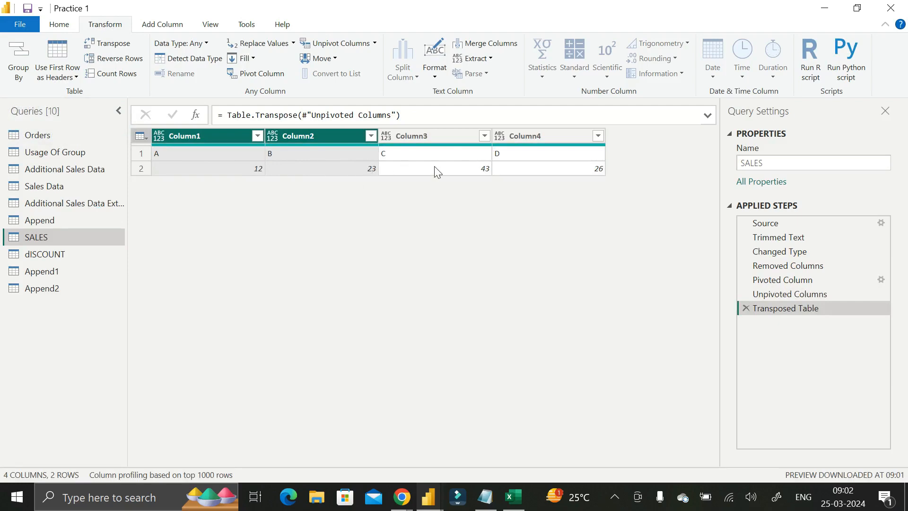
Step: Check the transposed layout against the Excel copy, and use the first row of the SALES query as headers in Power Query
left_click(513, 497)
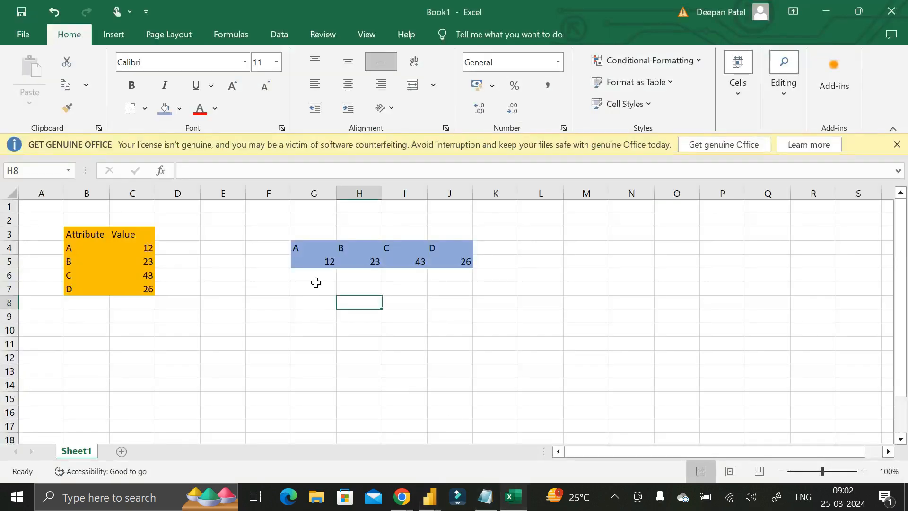
mouse_move(429, 496)
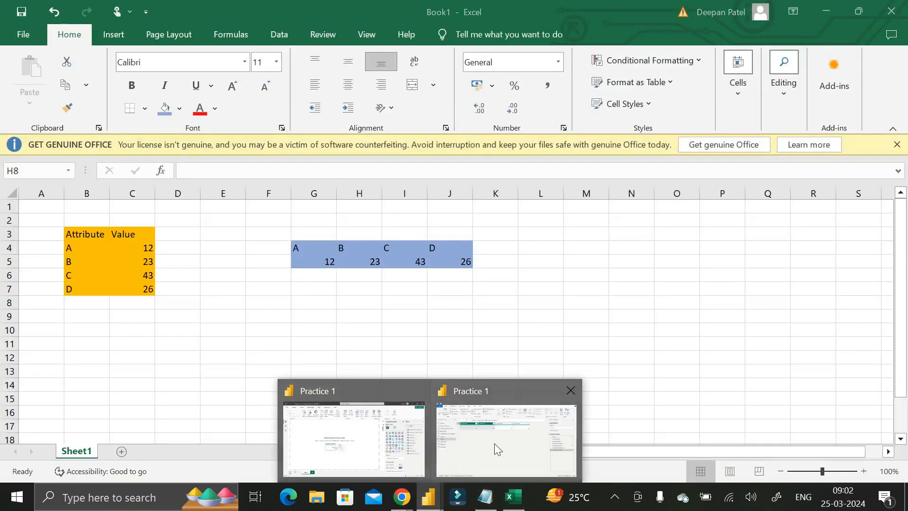
left_click(497, 443)
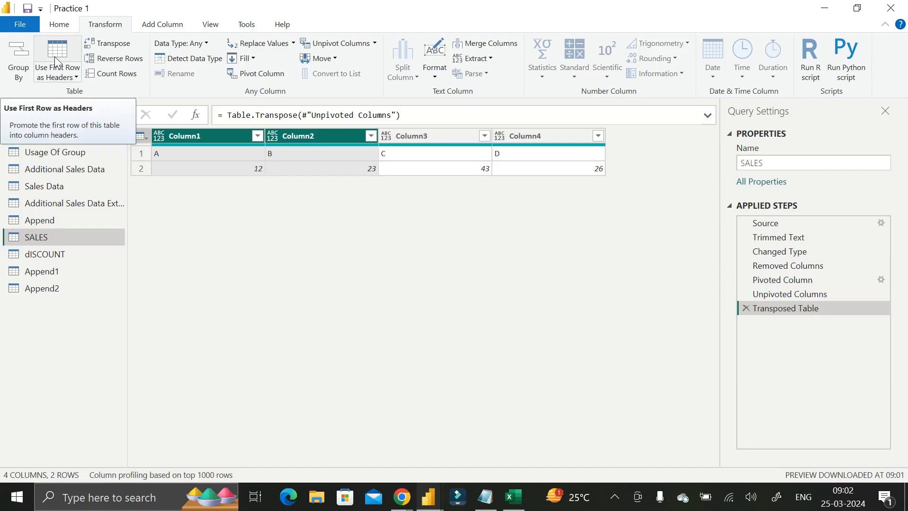
left_click(56, 75)
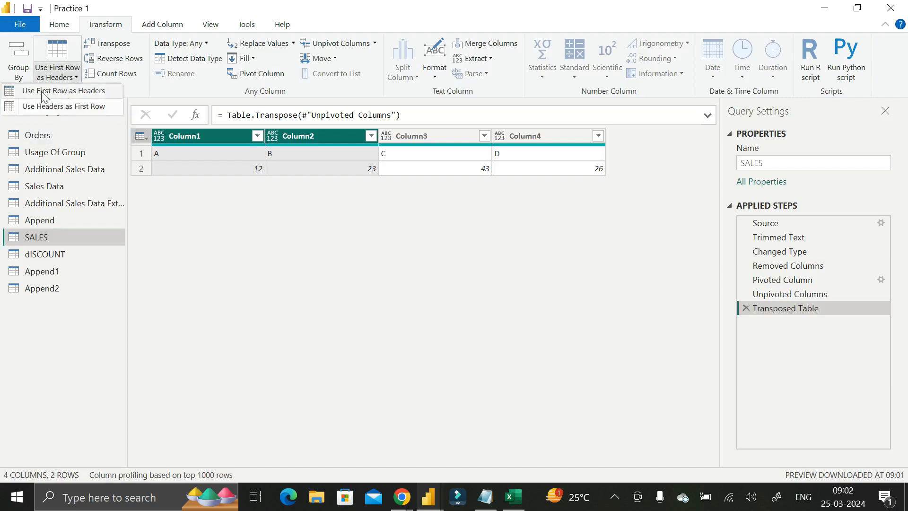
left_click(76, 92)
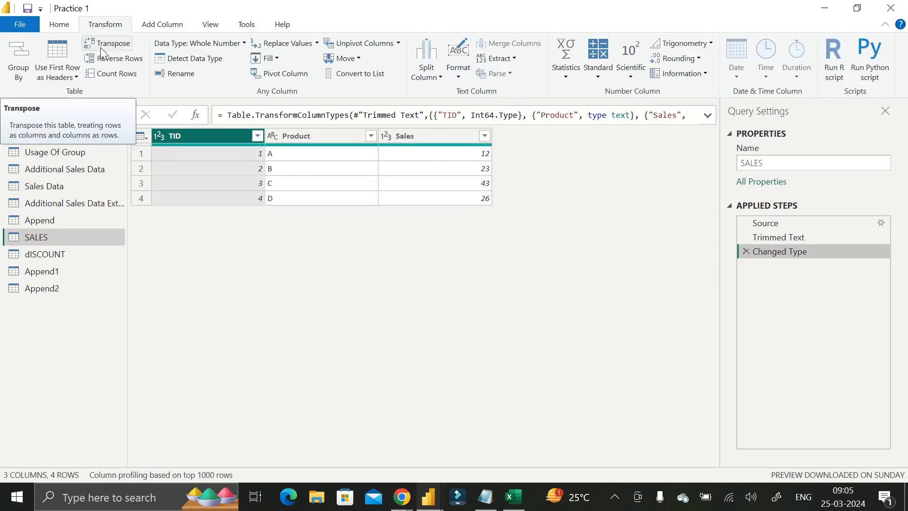
key("Right")
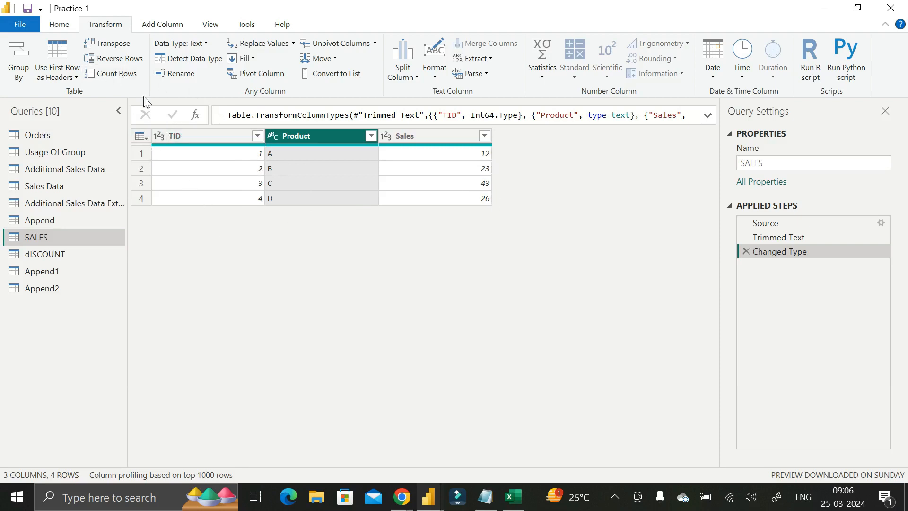
left_click(141, 135)
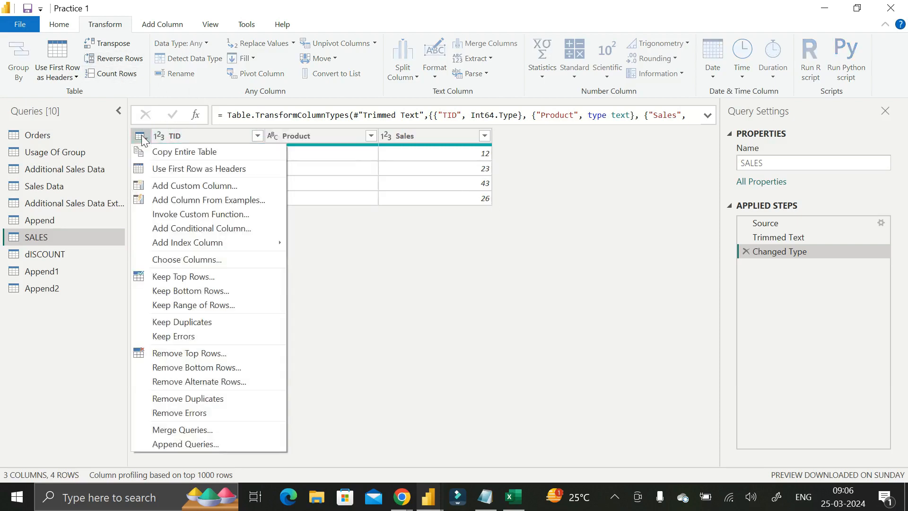
left_click(330, 218)
Step: Reverse the row order of the SALES table and remove that applied step again
left_click(205, 136)
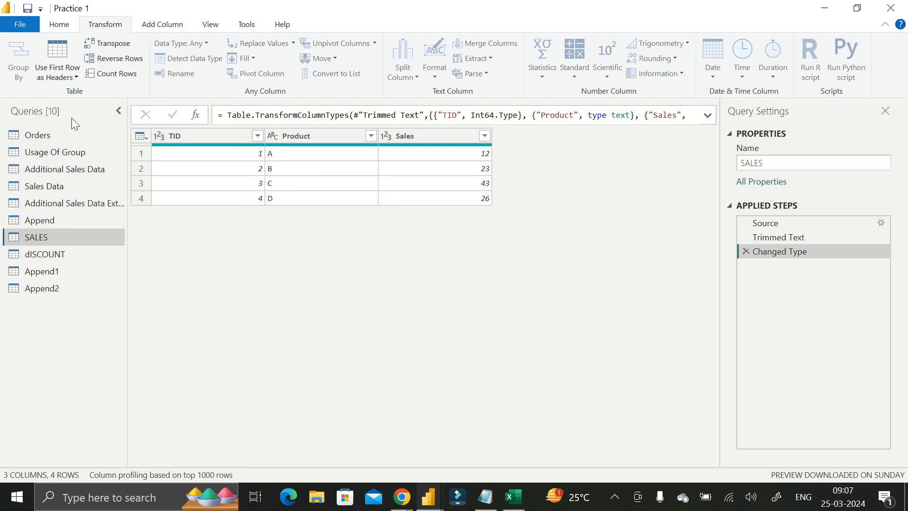
left_click(113, 58)
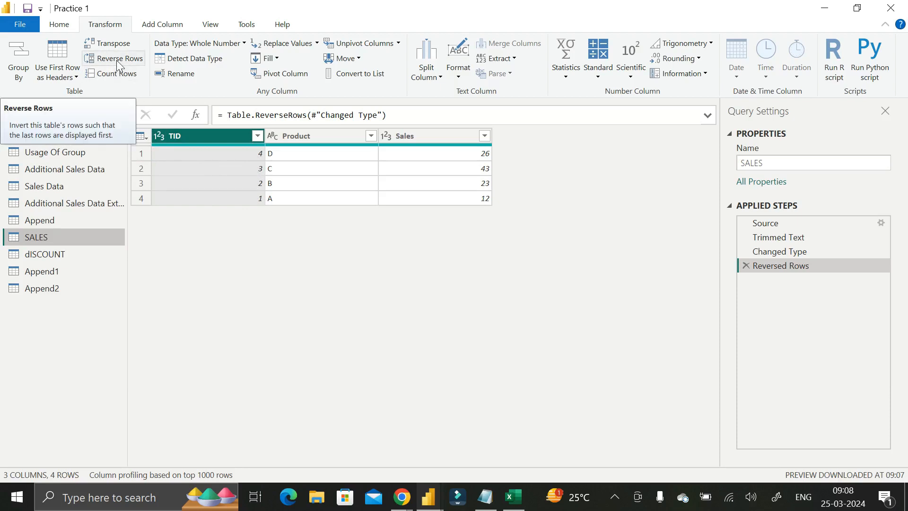
left_click(746, 266)
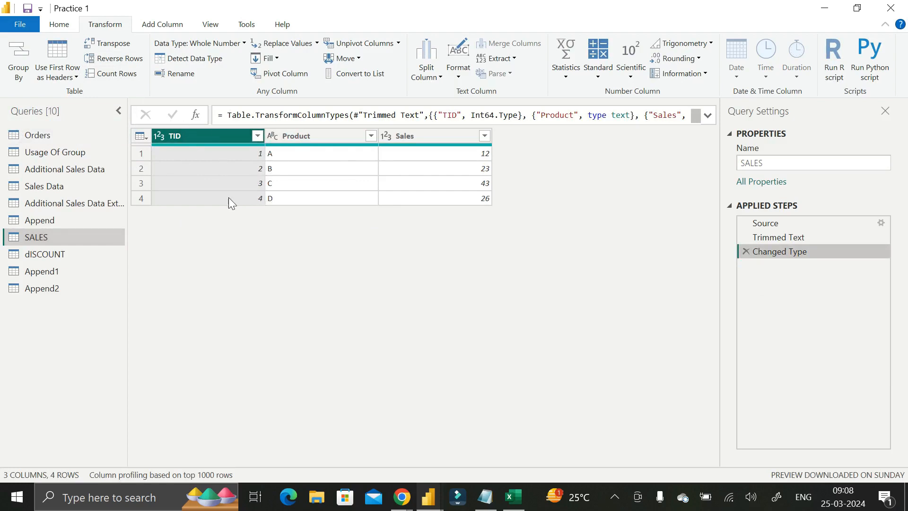
Step: Count the rows of the SALES table, remove the counting step and return to the table's transform tools
left_click(112, 75)
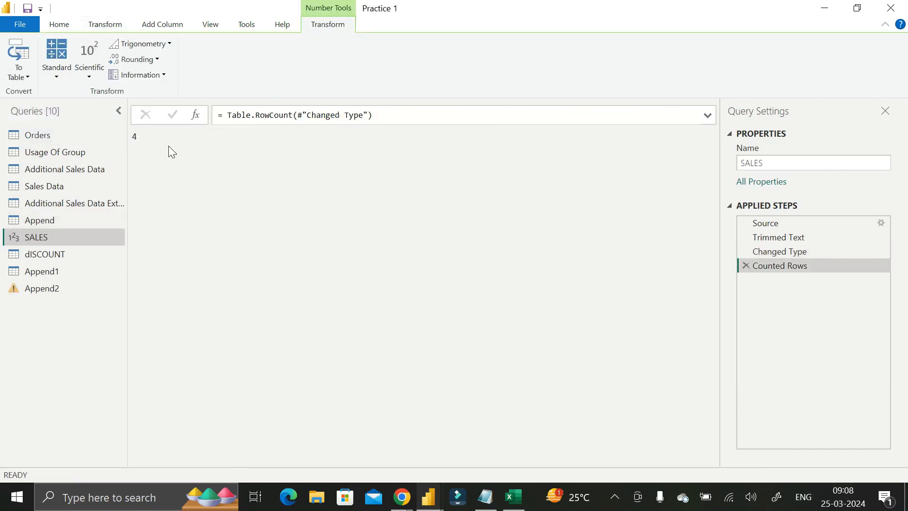
left_click_drag(142, 140, 126, 139)
left_click(745, 266)
left_click(106, 24)
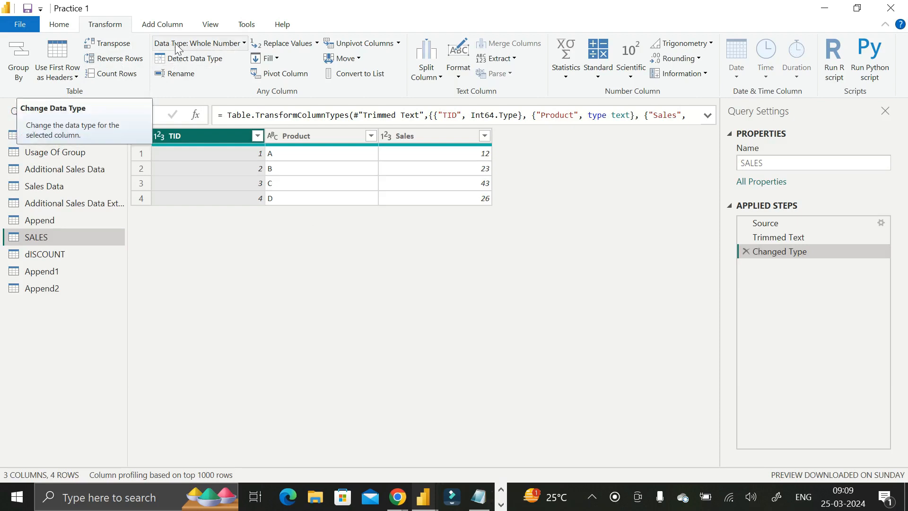
Step: Examine the data type options for the TID column and open its name for editing
left_click(158, 136)
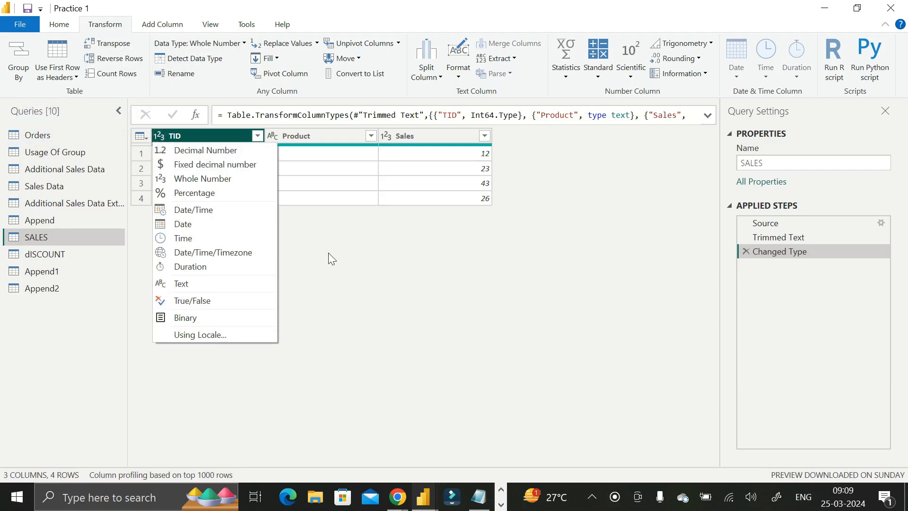
left_click(311, 213)
left_click(245, 46)
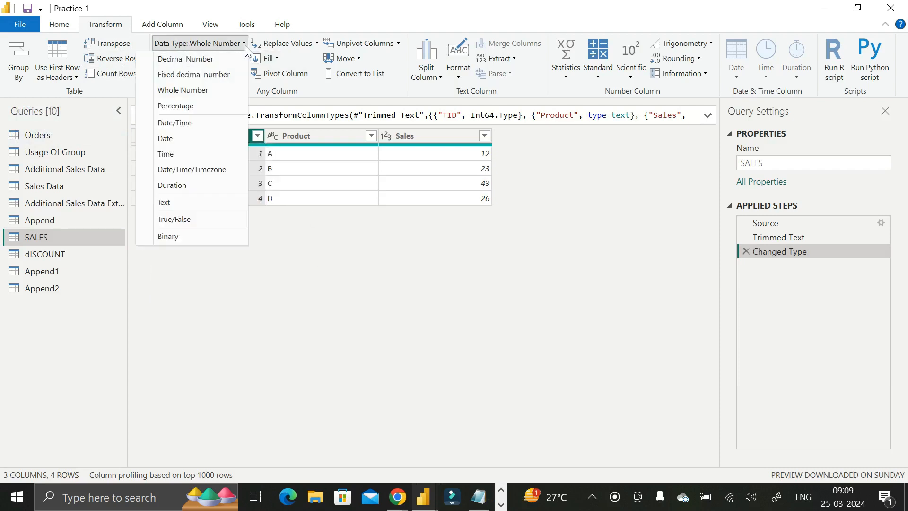
left_click(297, 235)
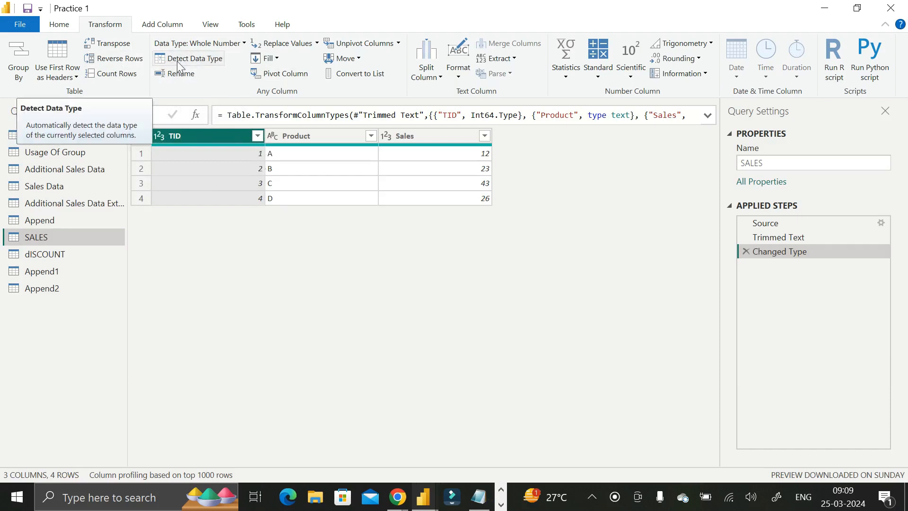
left_click(160, 137)
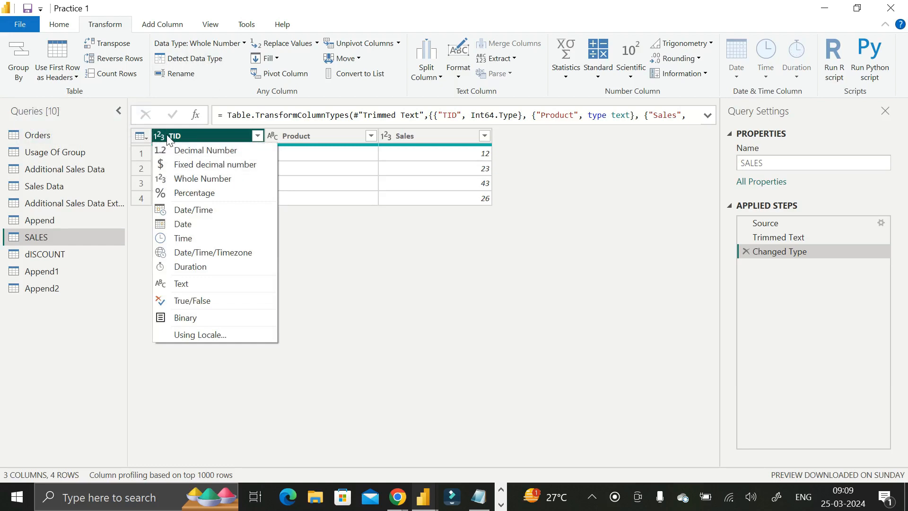
left_click(370, 268)
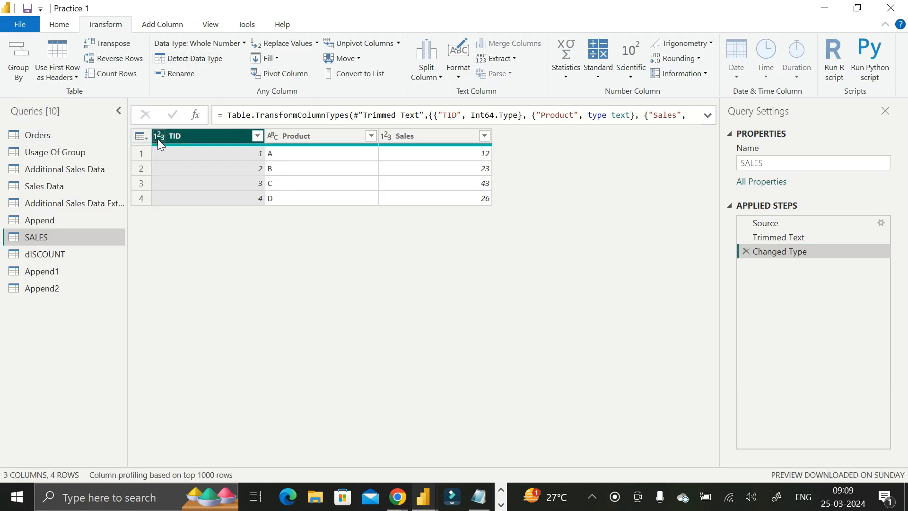
left_click(180, 74)
left_click(229, 264)
Step: Examine the value and error replacement options for the Product column of the SALES table
left_click(299, 137)
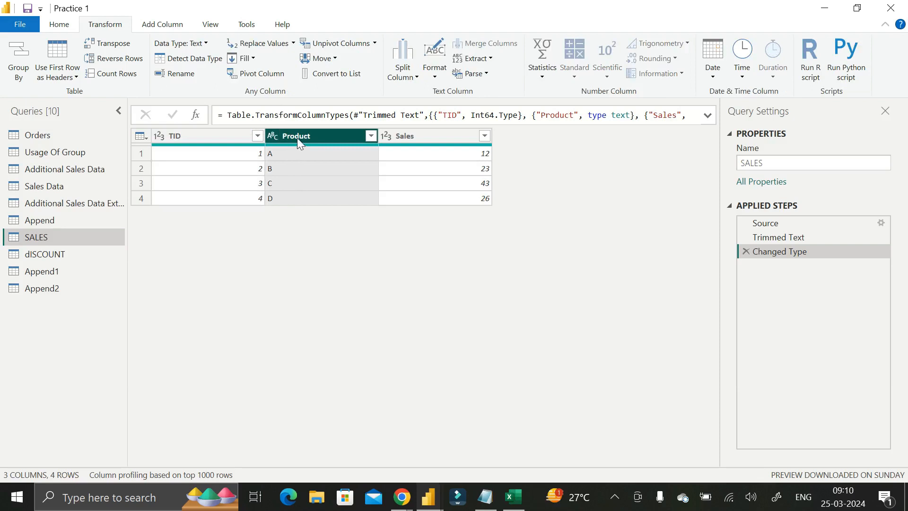
left_click(293, 47)
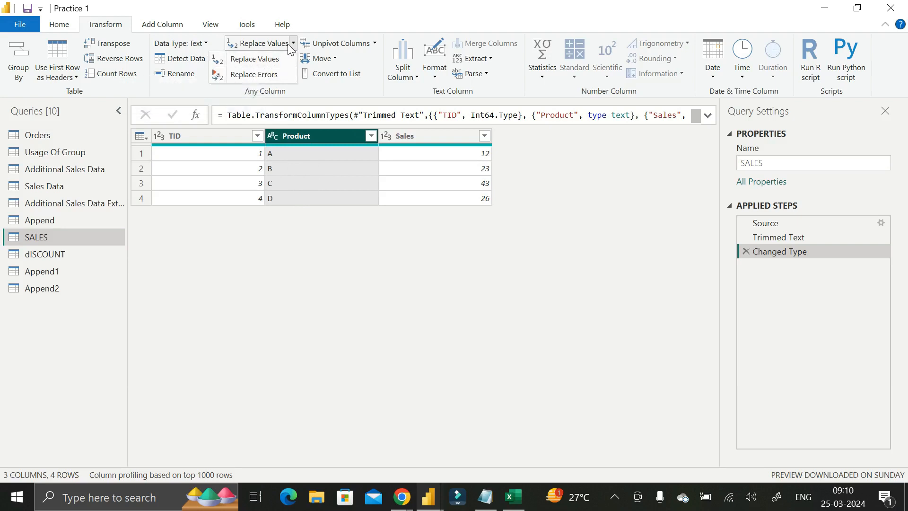
left_click(313, 19)
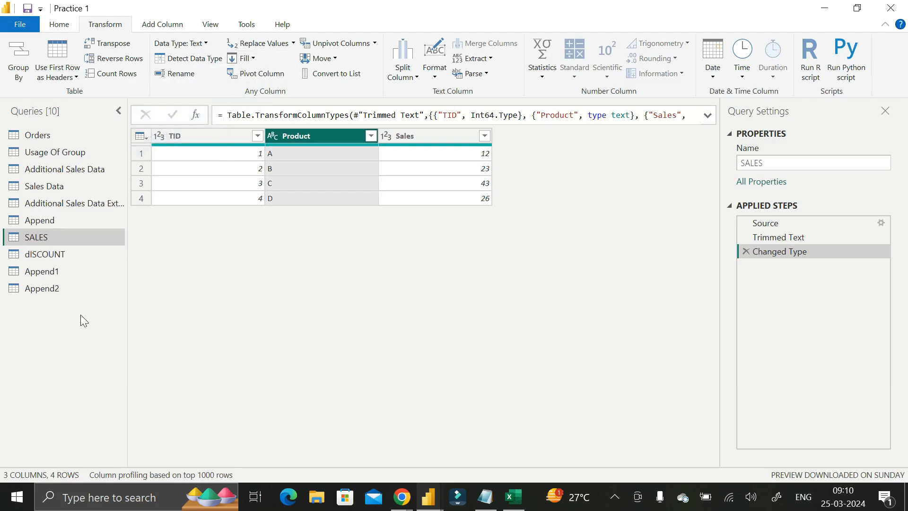
Step: Start a manually entered table with three columns named Product, Price and Discount
left_click(58, 28)
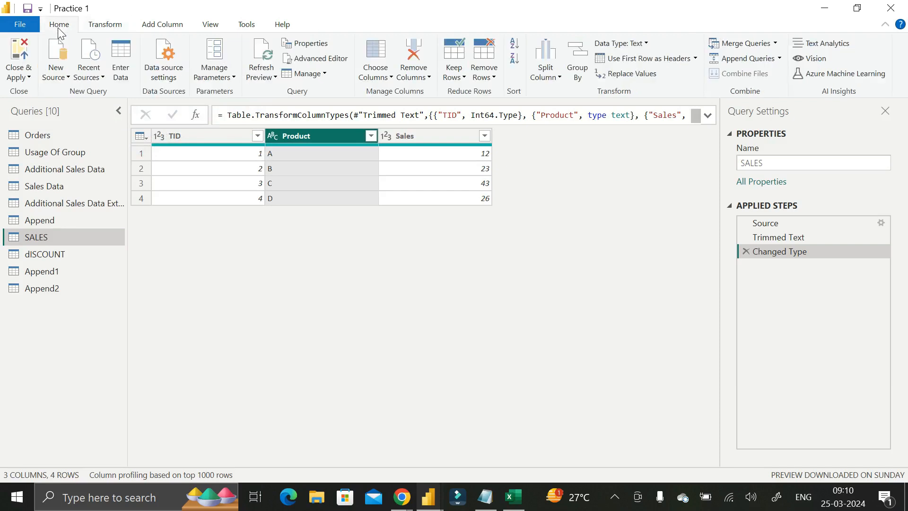
left_click(122, 71)
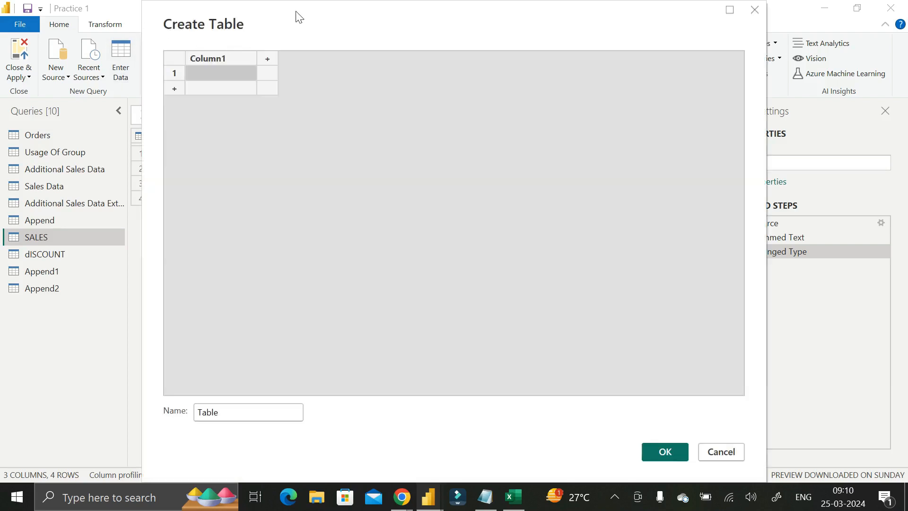
left_click_drag(299, 17, 295, 29)
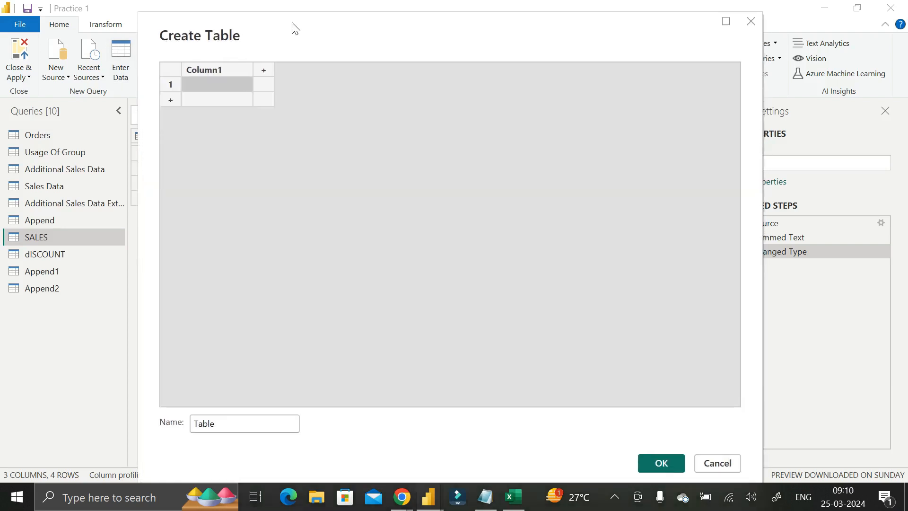
double_click(214, 69)
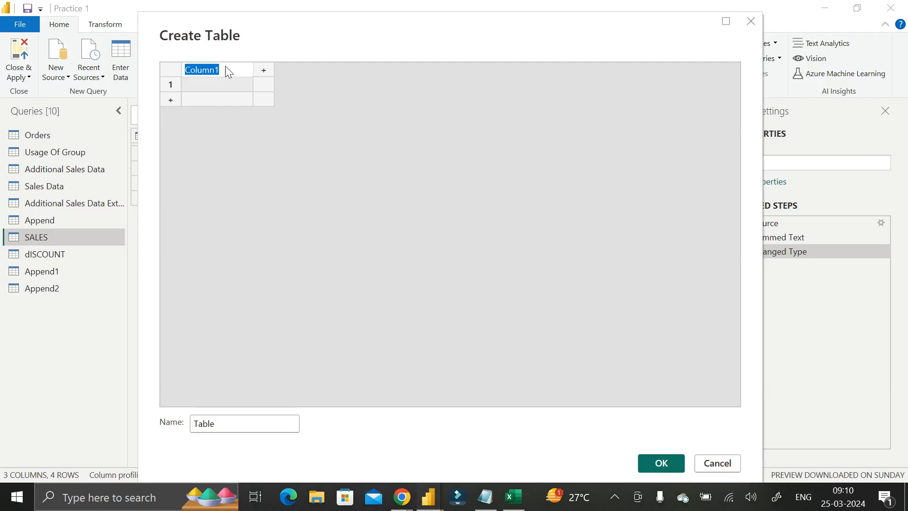
type("pR")
key("BackSpace")
key("BackSpace")
type("Pro")
left_click(266, 68)
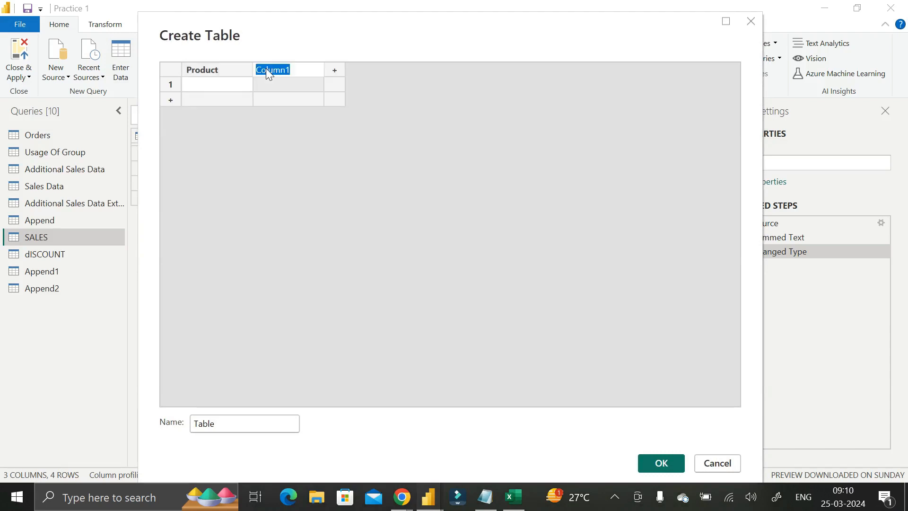
type("Price")
left_click(337, 71)
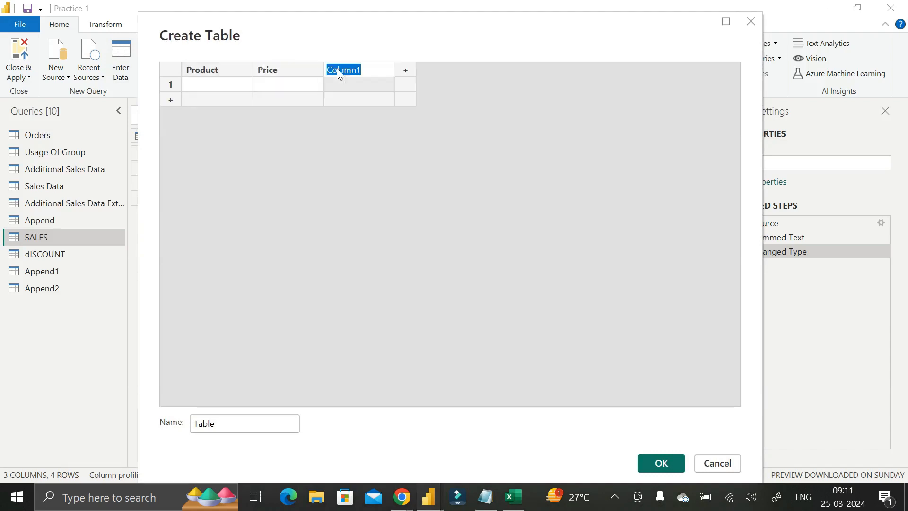
type("Discount")
Step: Fill the Product column of the new table with A, B, C, D, E, F and G in rows 1 to 7
left_click(218, 83)
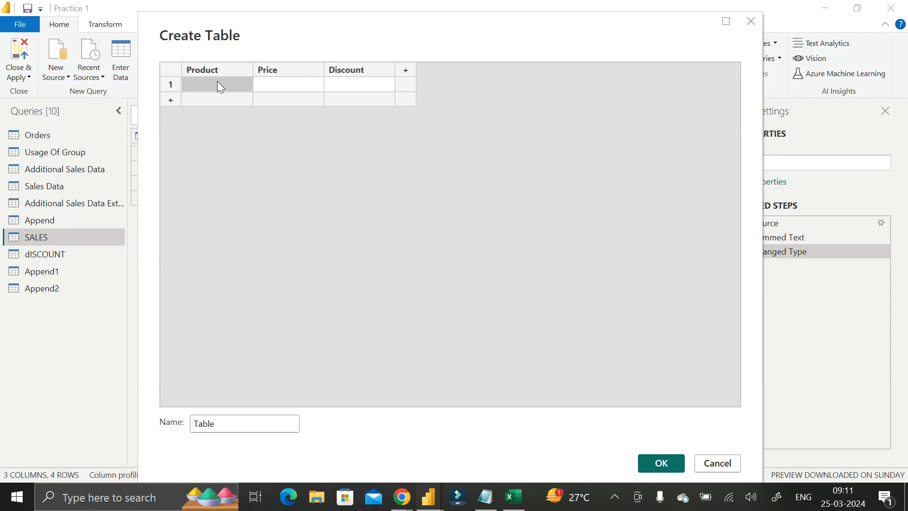
type("A")
key("Return")
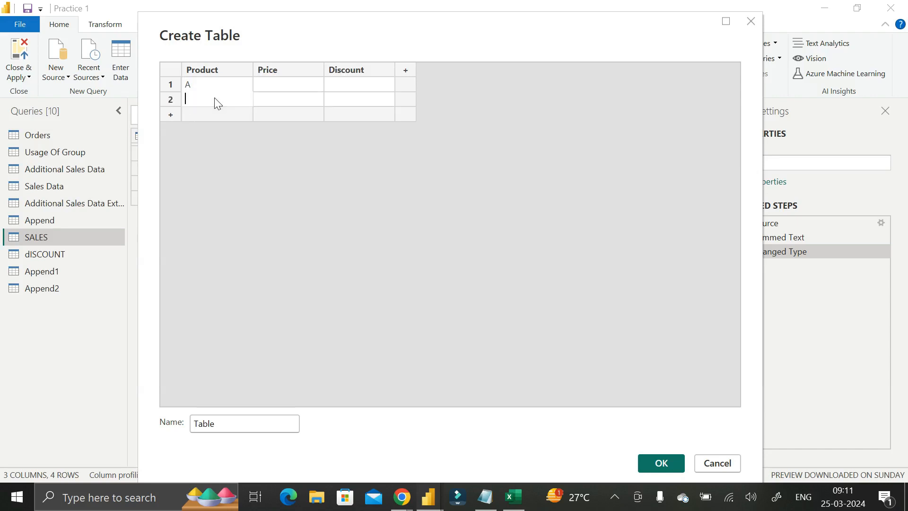
type("B")
key("Return")
type("C")
key("Return")
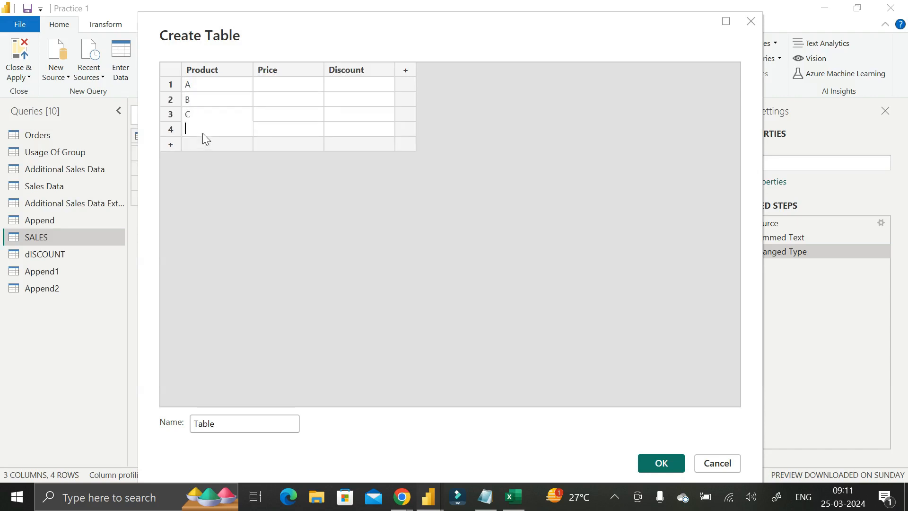
type("D")
key("Return")
type("E")
key("Return")
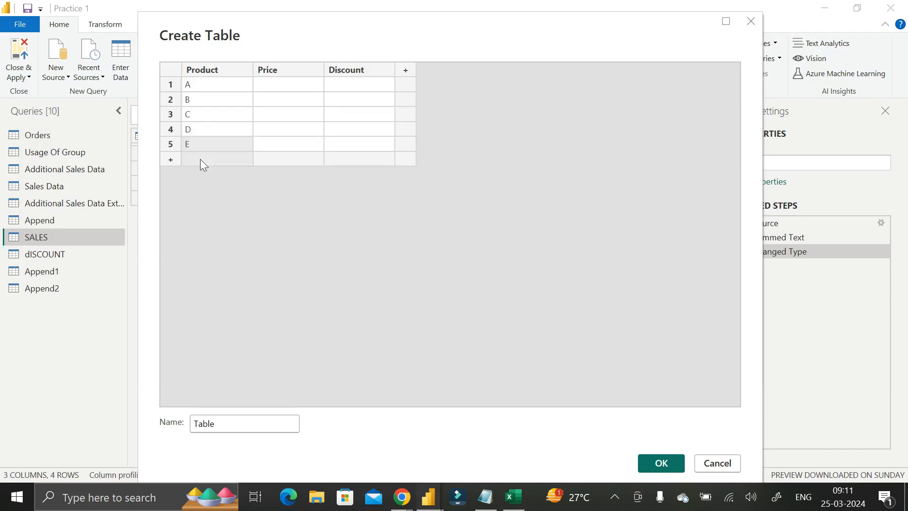
type("F")
key("Return")
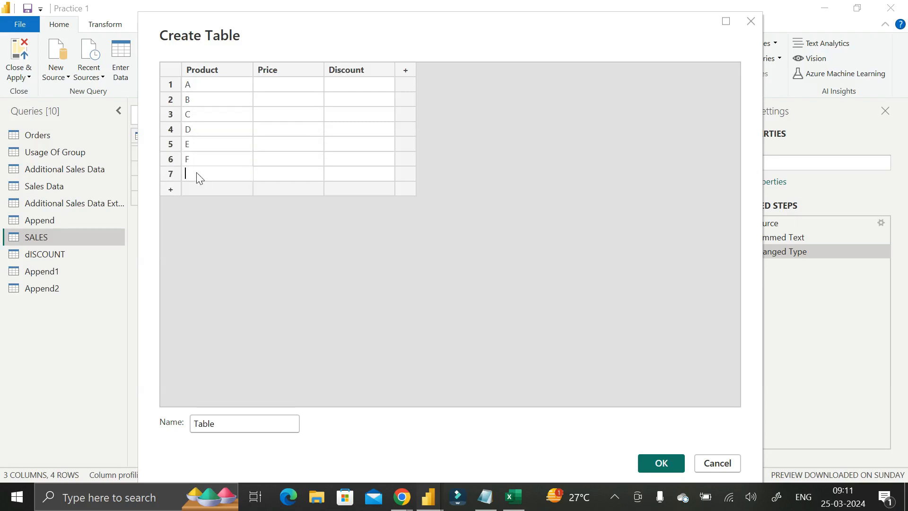
type("G")
Step: Enter Price values 12, 23, 54, 32 and 40 for products A, B, C, E and G, leaving D and F blank
left_click(276, 88)
type("12")
key("Return")
left_click(275, 102)
type("23")
left_click(281, 115)
type("54")
left_click(267, 144)
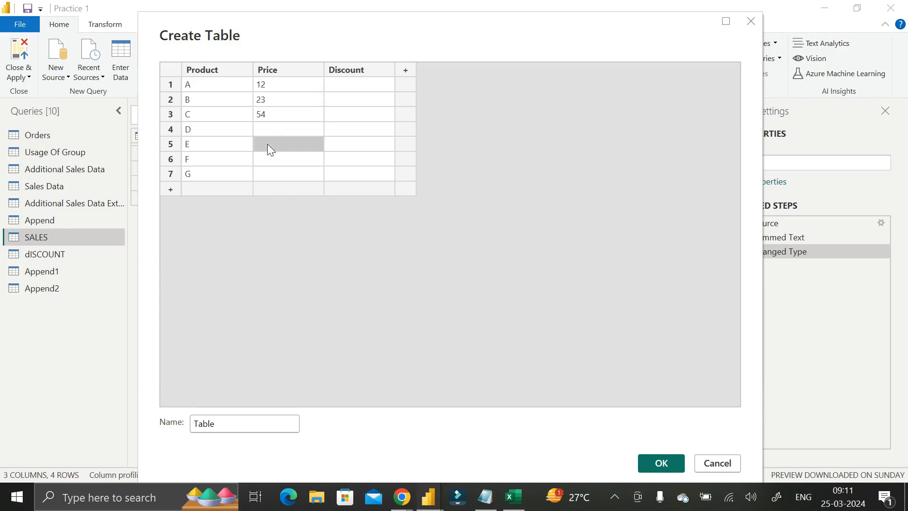
type("3")
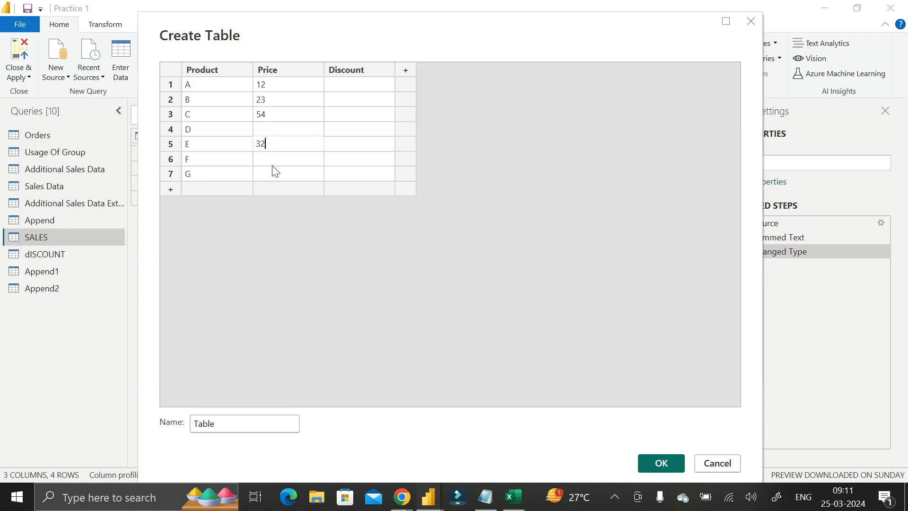
type("2")
left_click(263, 175)
type("40")
Step: Enter Discount values 0.1, 0.2, 0.1, 0.3, 0.14 and 2.1 for products A, B, C, D, F and G, leaving E blank
left_click(354, 81)
type("0.1")
left_click(334, 100)
type("0.2")
left_click(340, 116)
type("0.1")
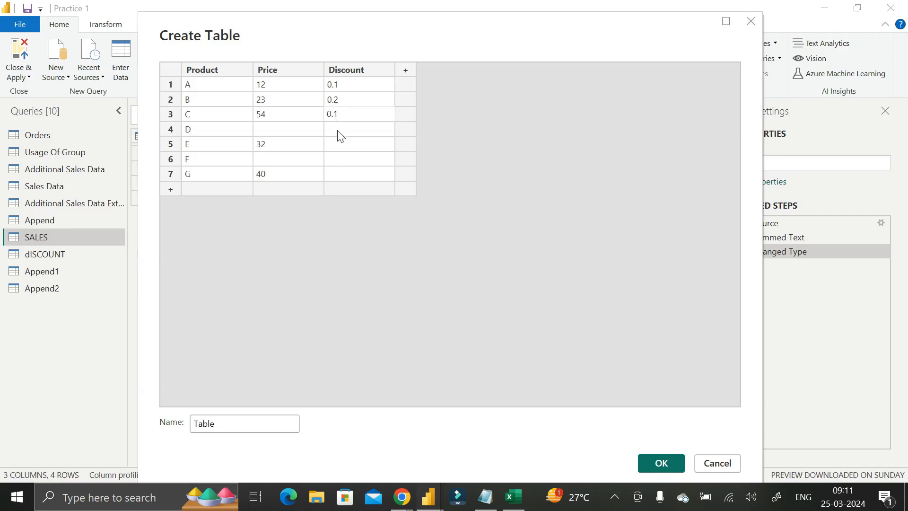
left_click(333, 129)
left_click(333, 129)
type("0.3")
left_click(339, 158)
left_click(341, 158)
type("0.14")
left_click(337, 173)
left_click(337, 173)
type("20")
type("1")
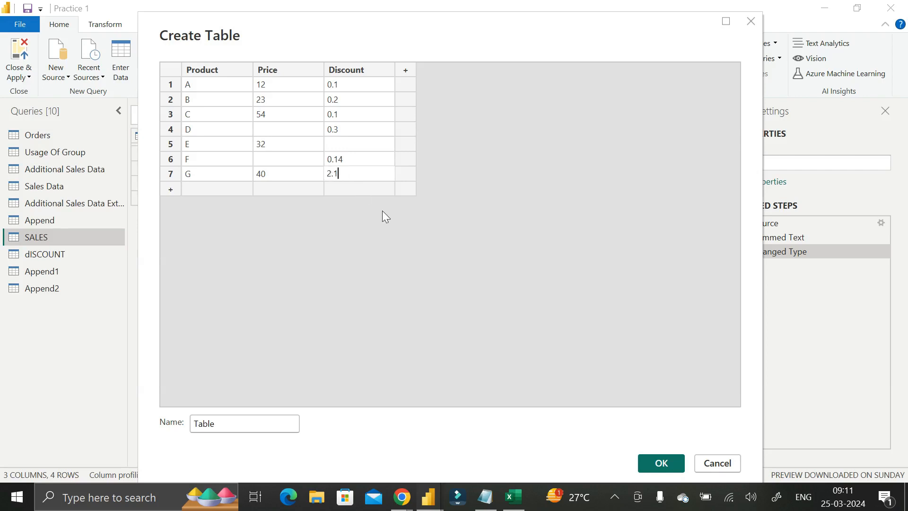
left_click(388, 217)
Step: Name the new table FillUpDown and create it as a query
left_click_drag(227, 428, 140, 414)
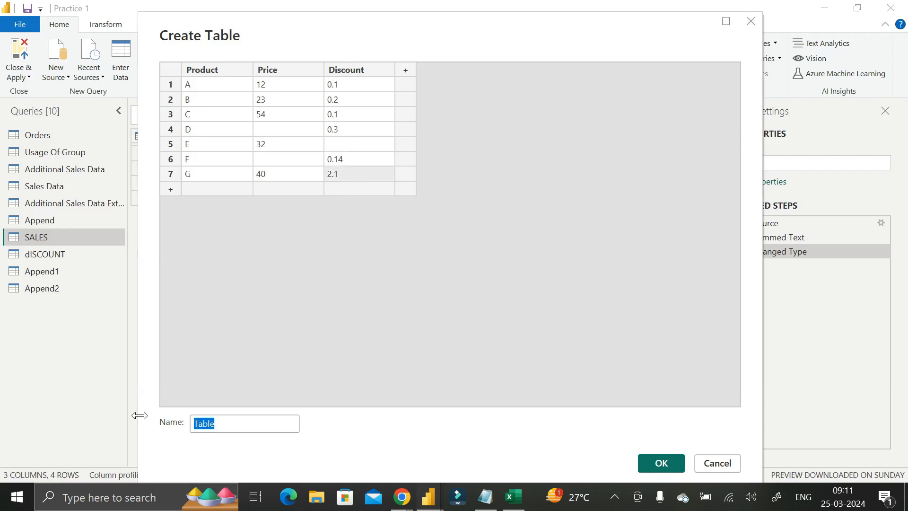
type("fILL")
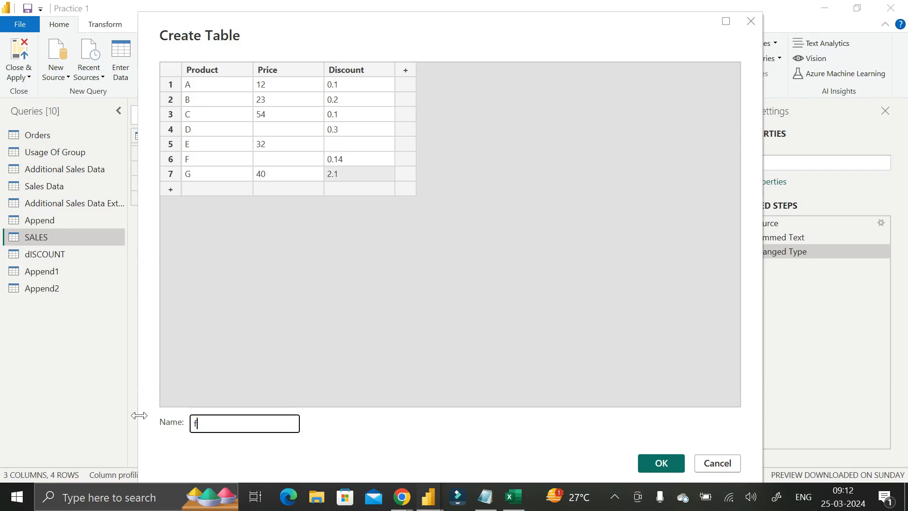
key("BackSpace")
key("BackSpace")
key("BackSpace")
key("BackSpace")
type("FillUpDown")
left_click_drag(250, 425, 180, 412)
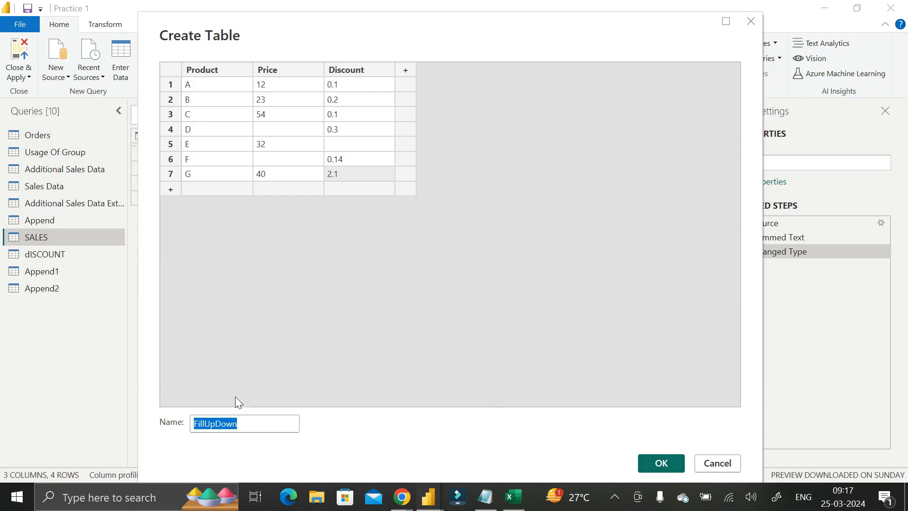
left_click(245, 424)
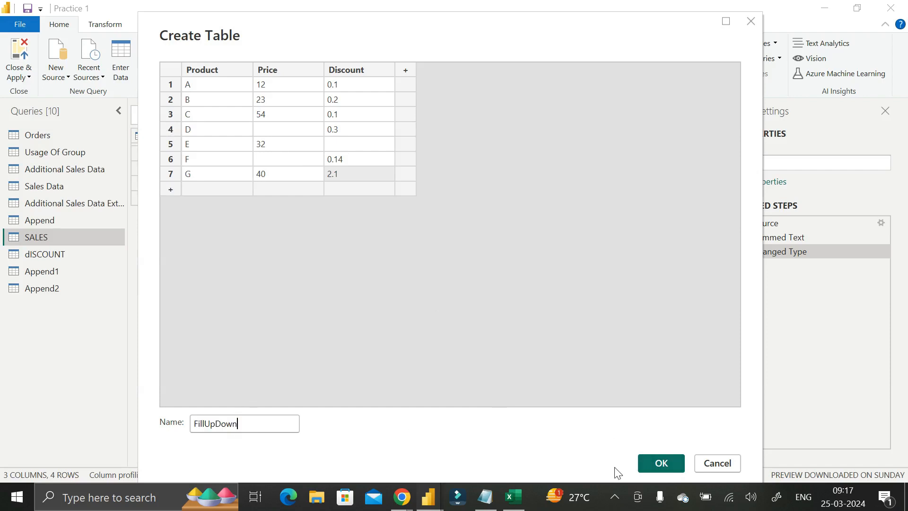
left_click(668, 467)
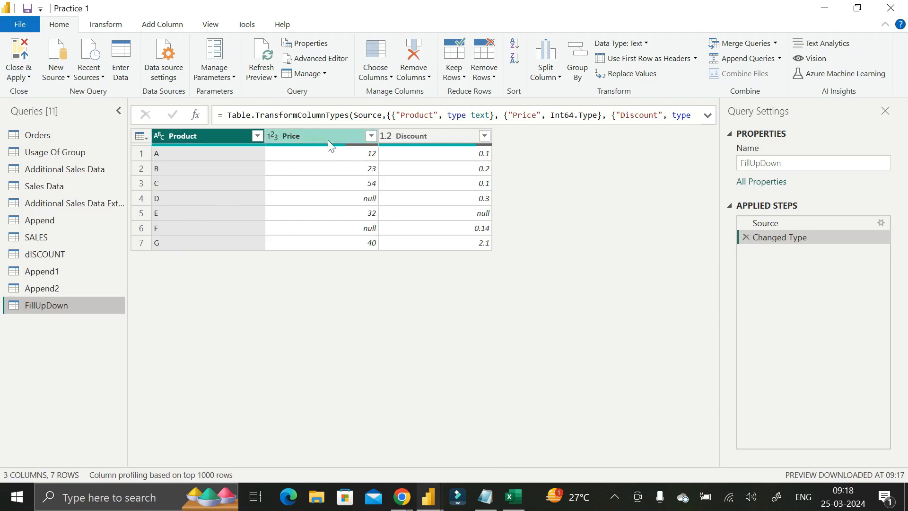
Step: Fill the null values in the FillUpDown table's Discount column downward
left_click(431, 137)
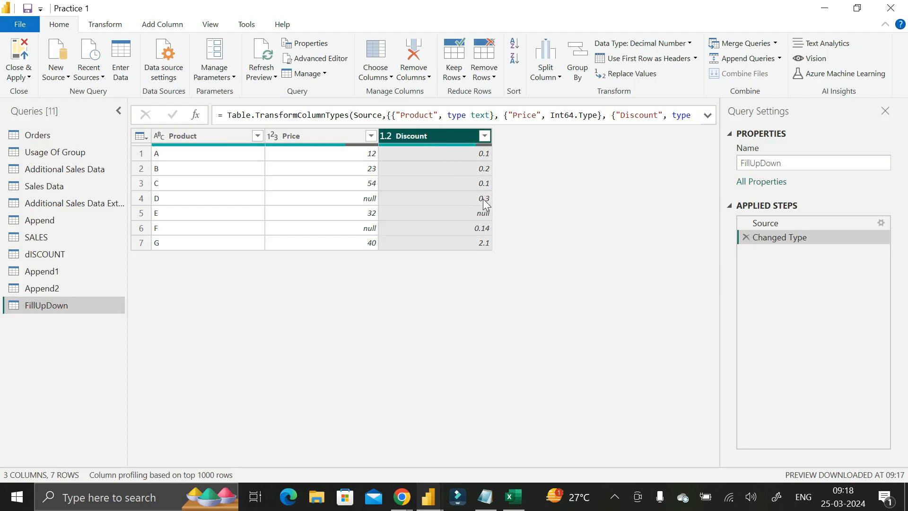
left_click(102, 27)
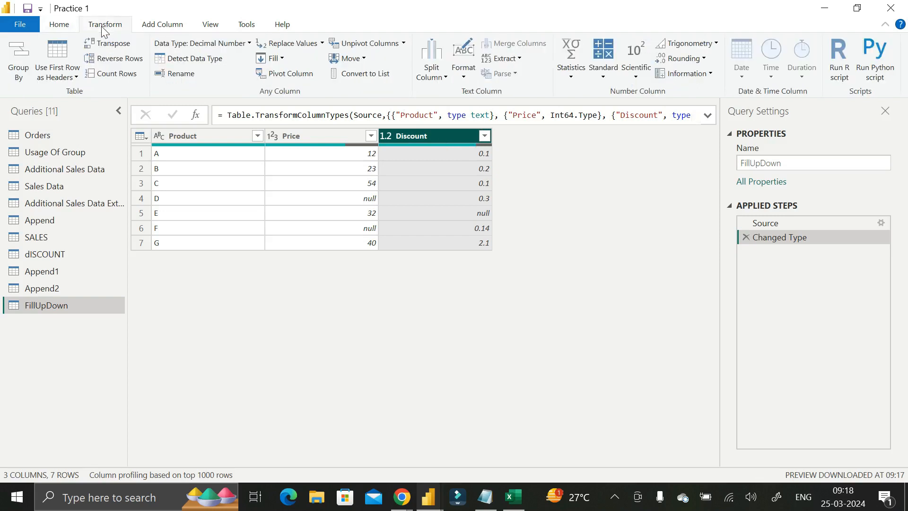
left_click(281, 58)
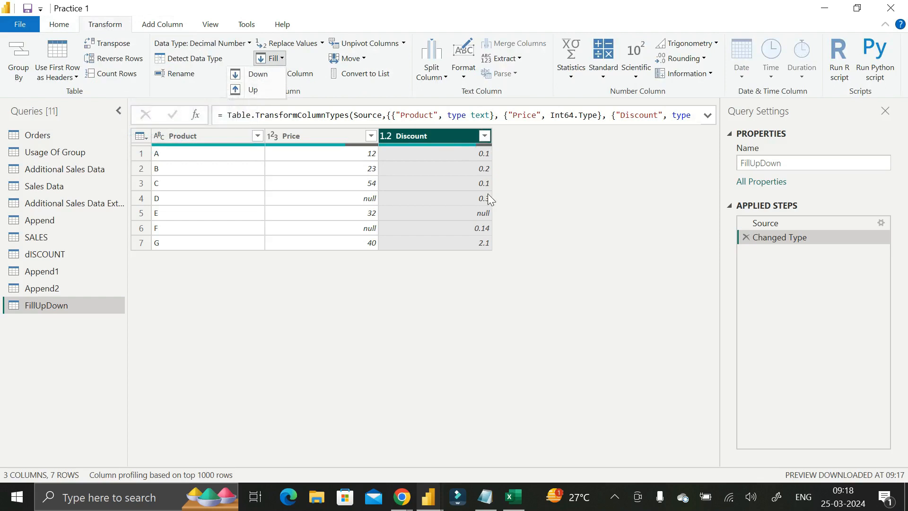
left_click(258, 77)
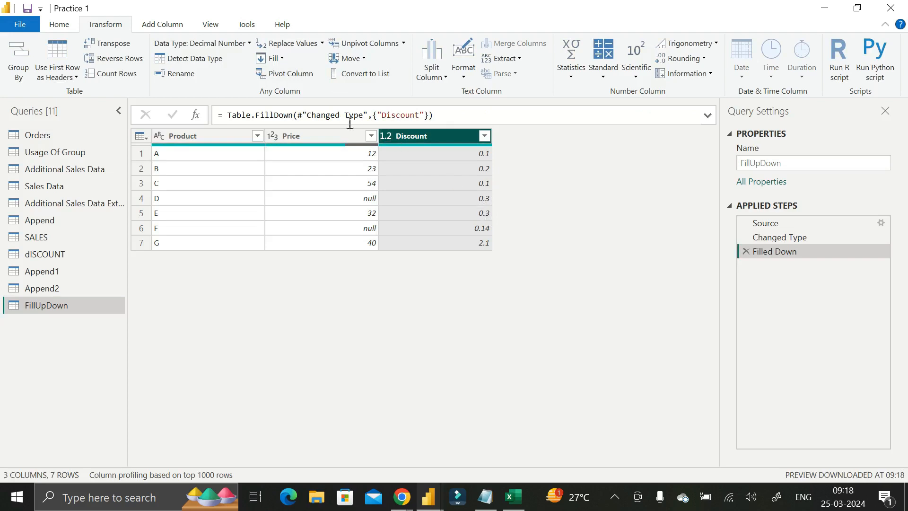
Step: Fill the null values in the FillUpDown table's Price column upward
left_click(308, 135)
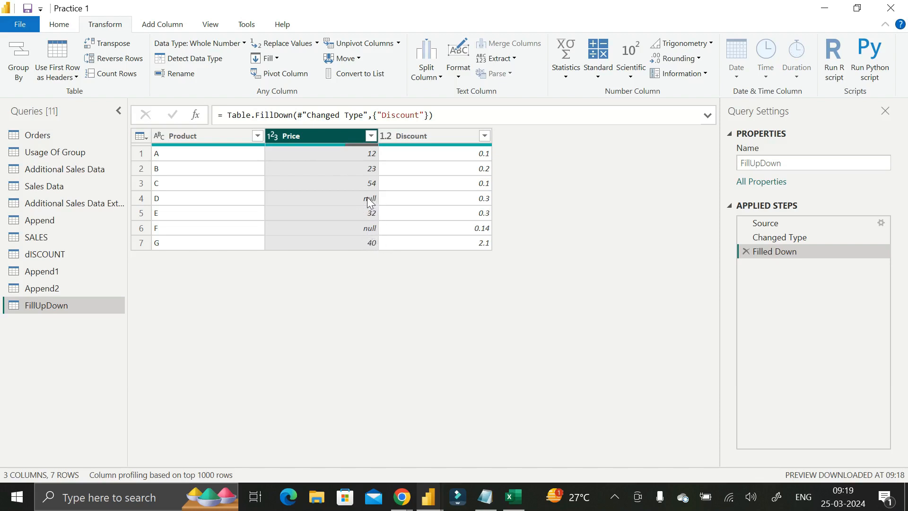
left_click(277, 59)
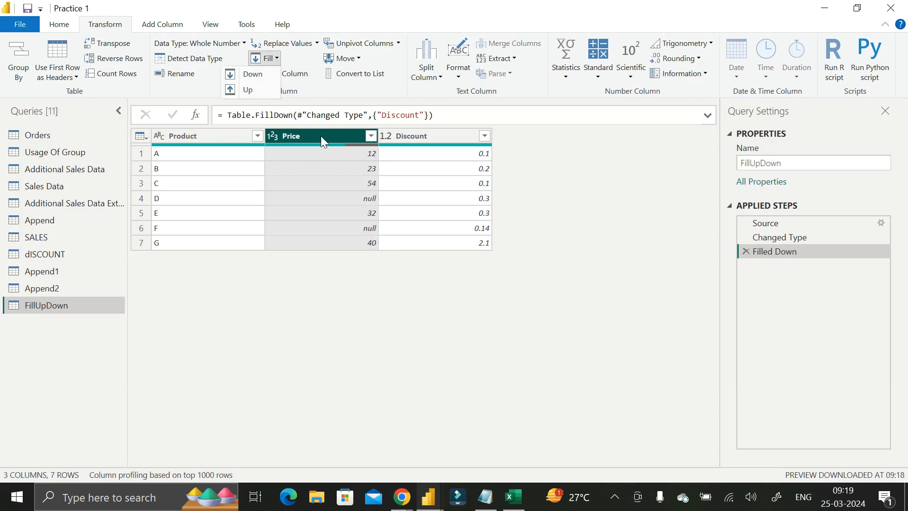
left_click(277, 55)
left_click(277, 55)
left_click(254, 87)
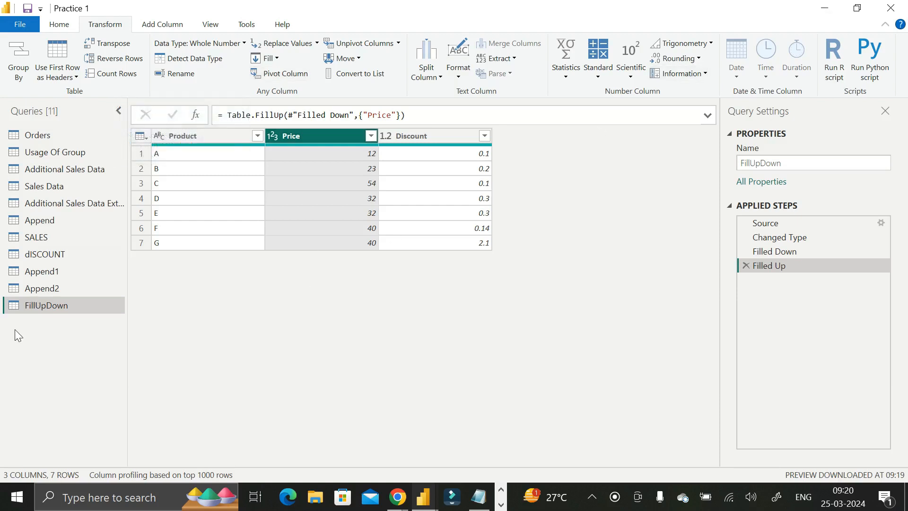
Step: Return to the SALES query and compare its Product and Sales columns, leaving the Sales column selected
left_click(50, 224)
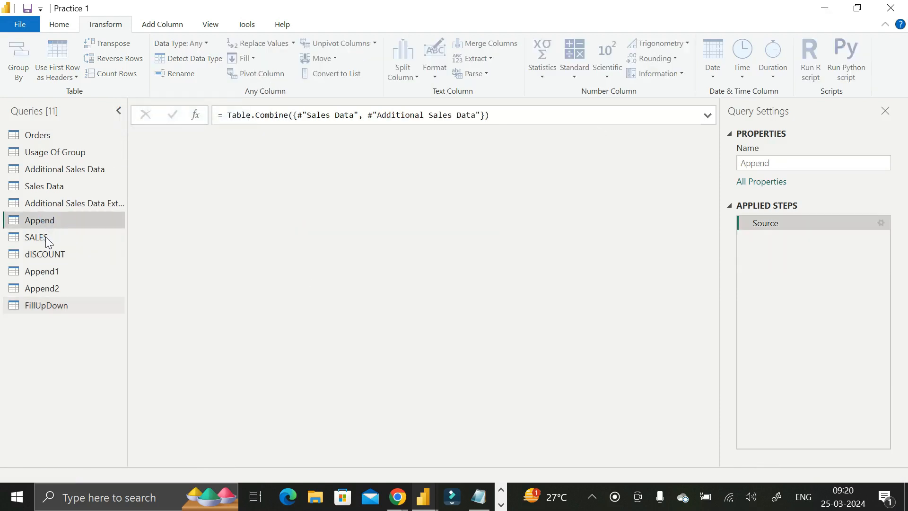
left_click(46, 237)
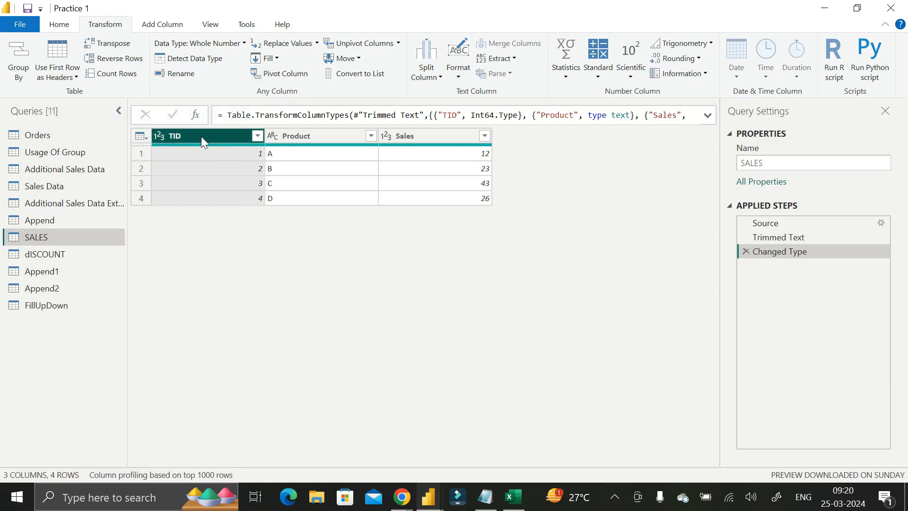
left_click(314, 136)
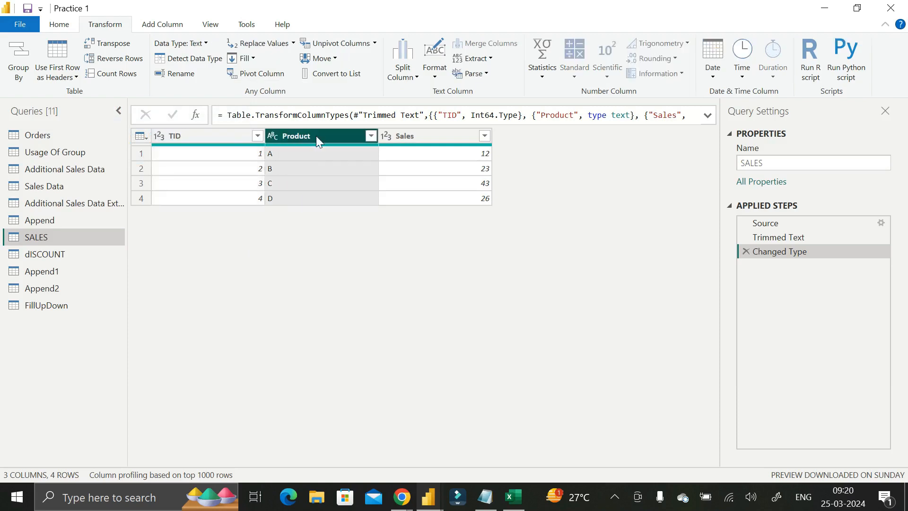
left_click(417, 133)
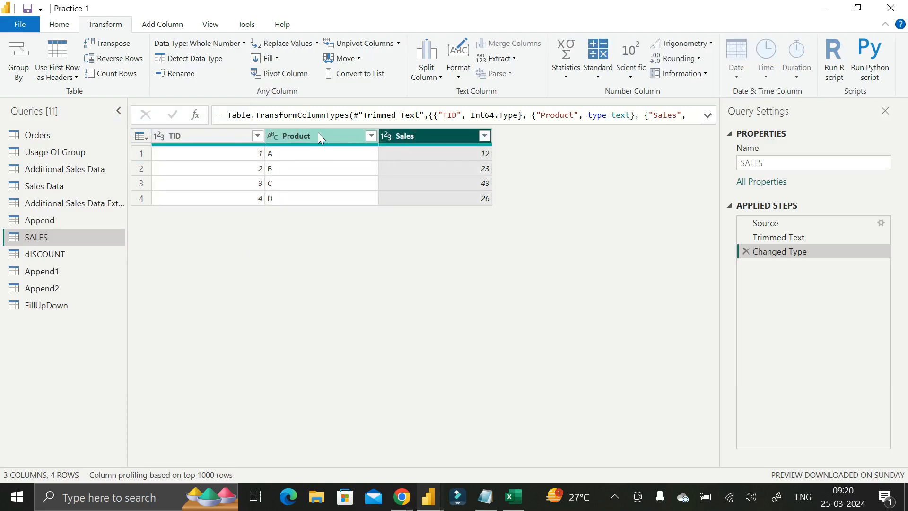
left_click(318, 134)
left_click(408, 136)
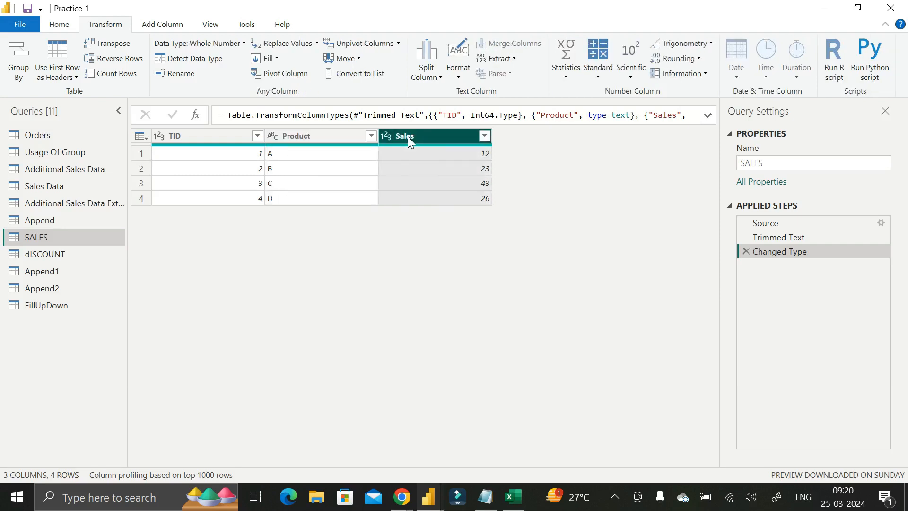
left_click(309, 138)
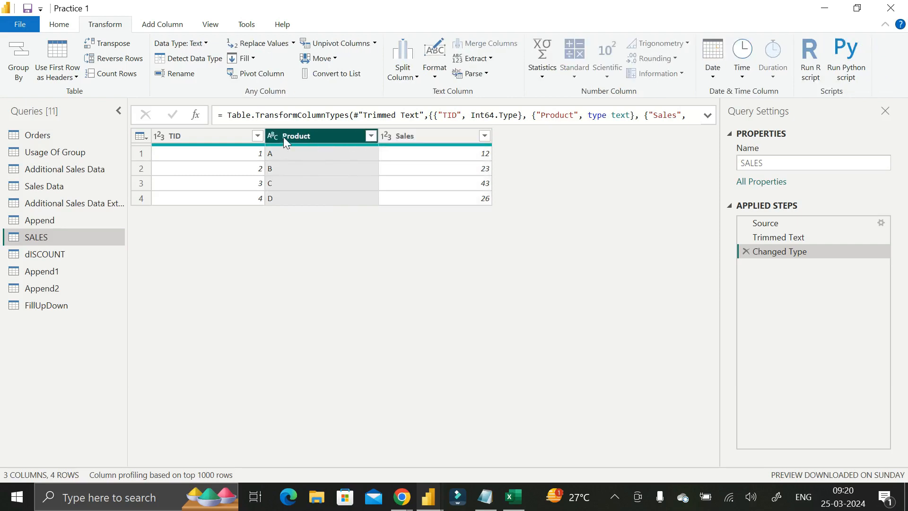
left_click(414, 133)
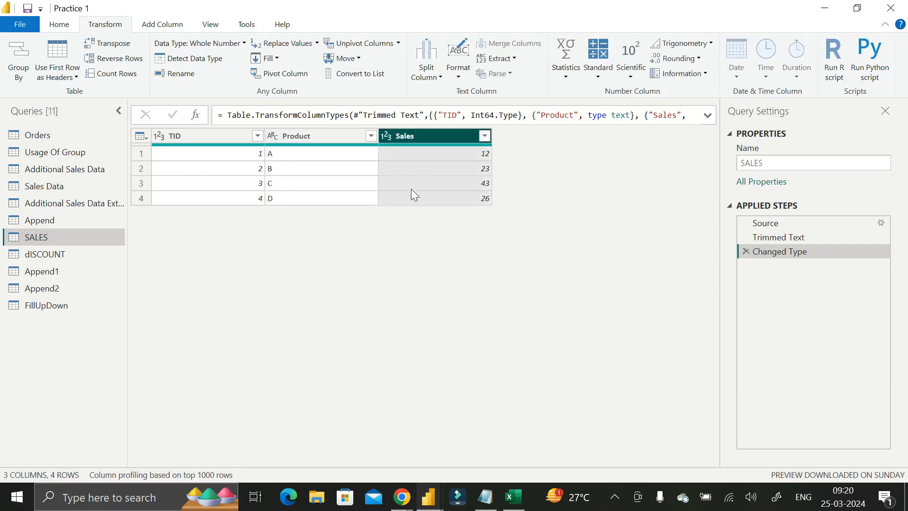
left_click(319, 136)
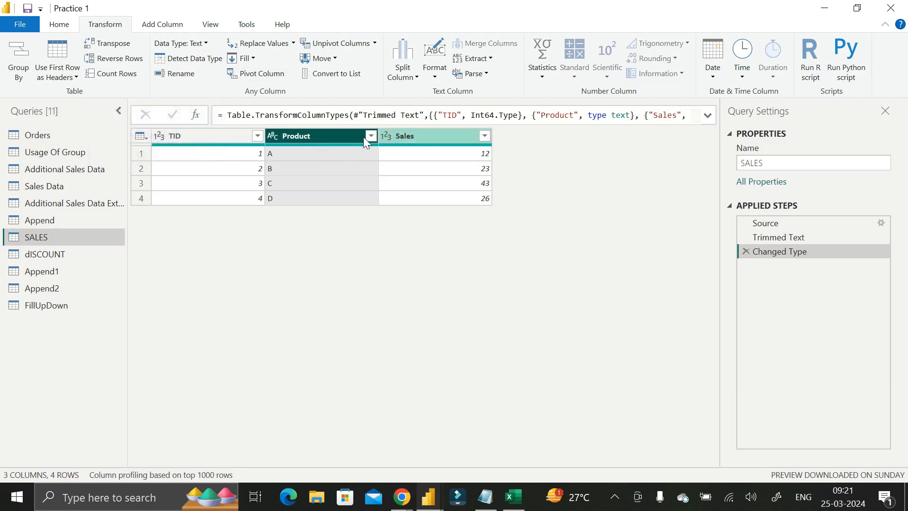
left_click(329, 78)
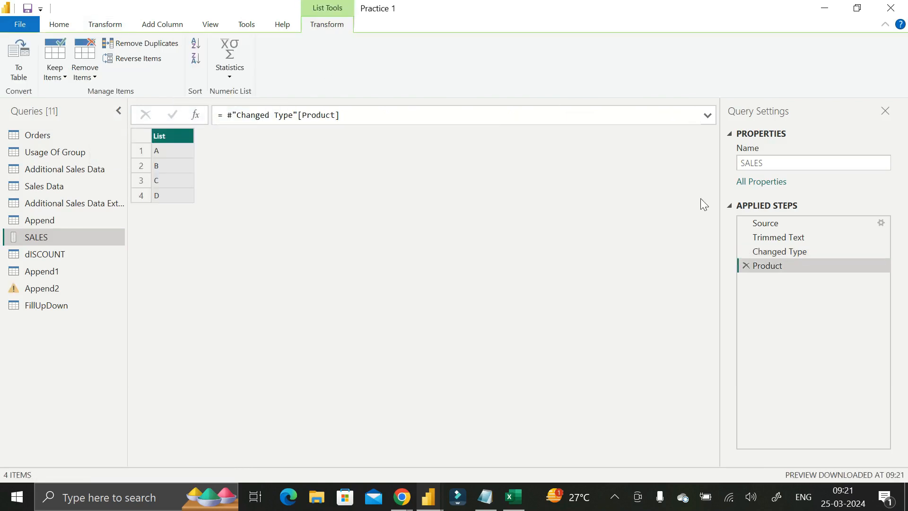
left_click(746, 266)
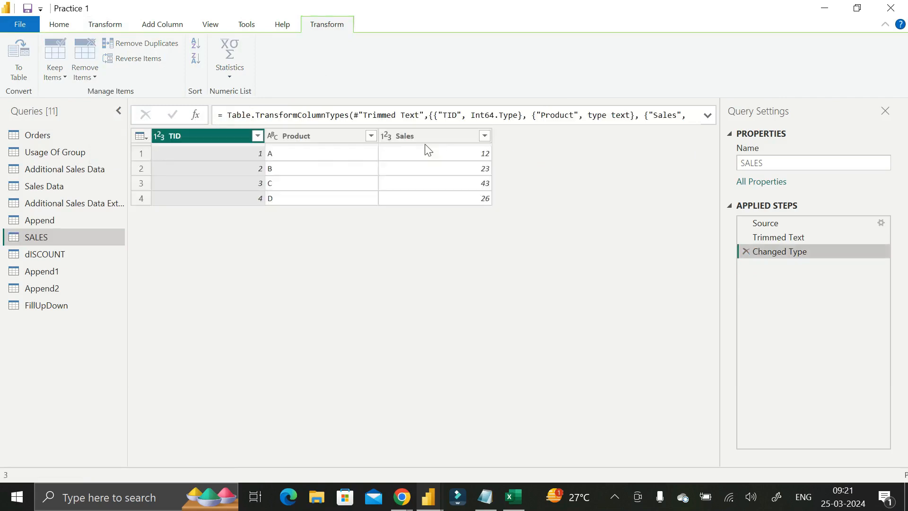
Step: Pivot the SALES query's Product column with Sales as the values column, and delete the resulting pivot step
left_click(332, 136)
left_click(423, 134, "ctrl")
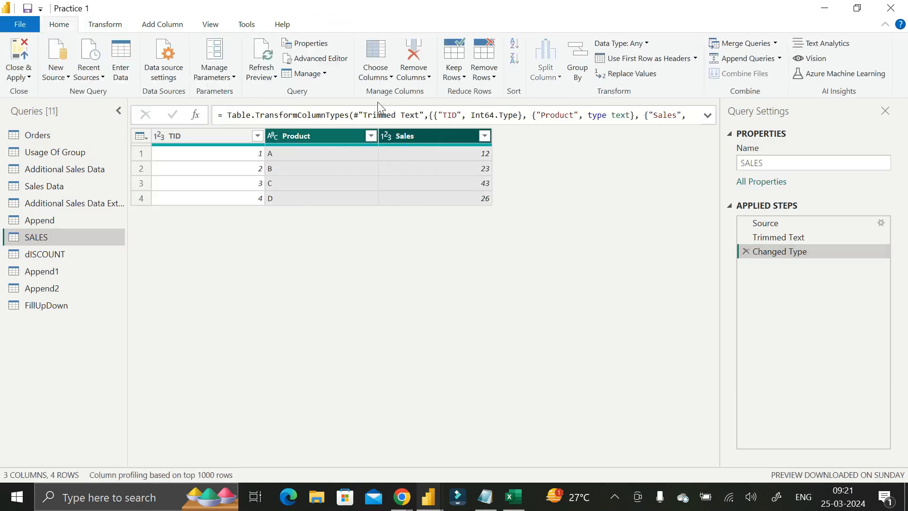
left_click(105, 26)
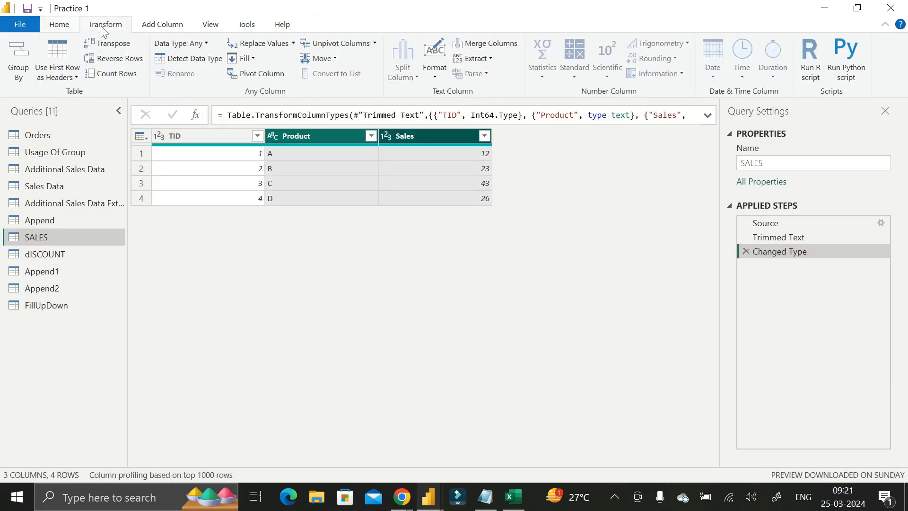
left_click(252, 75)
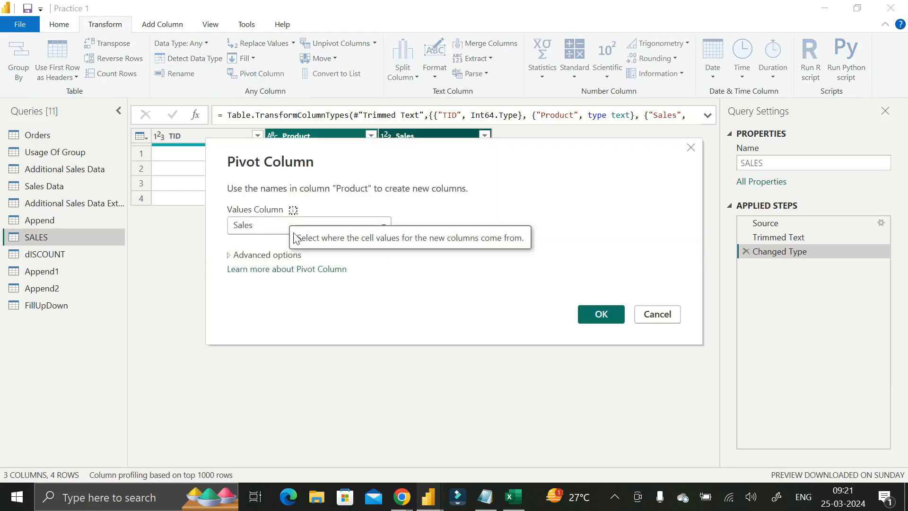
left_click(595, 317)
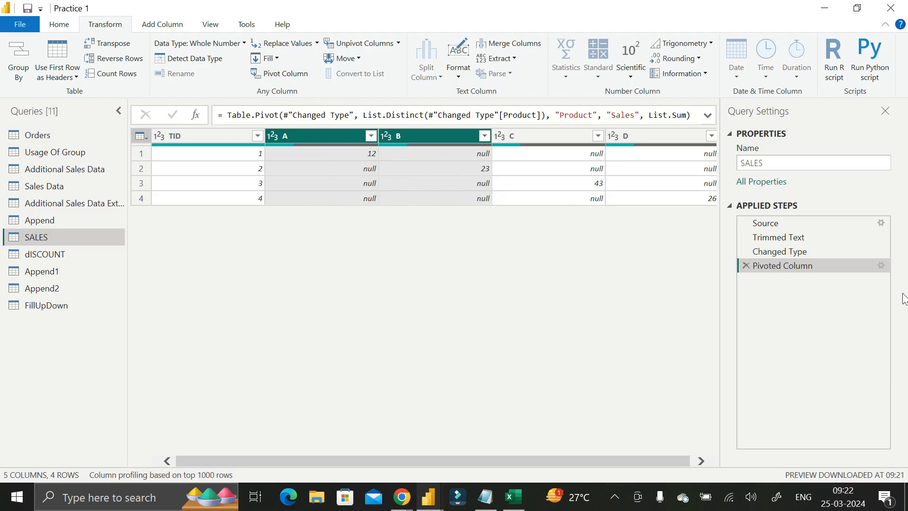
left_click(745, 266)
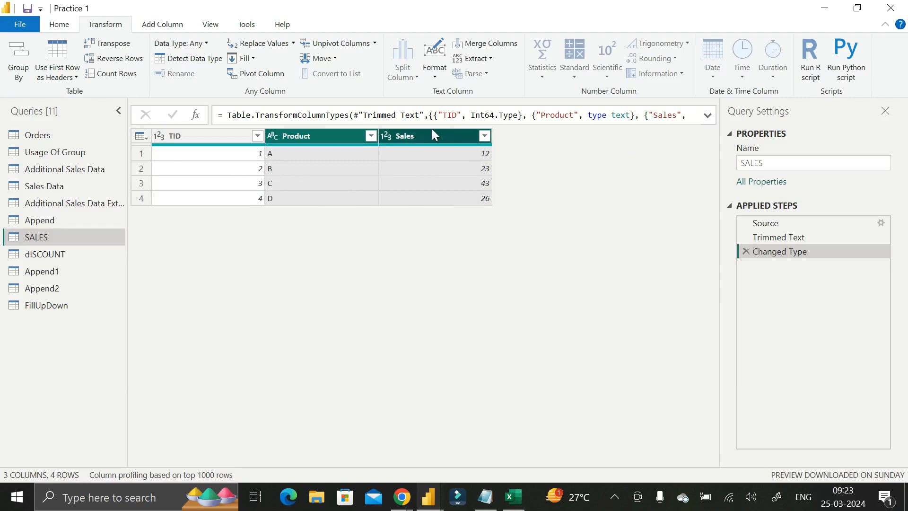
Step: Pivot the Product column again, reviewing the available values columns and keeping Sales as the values column
left_click(256, 76)
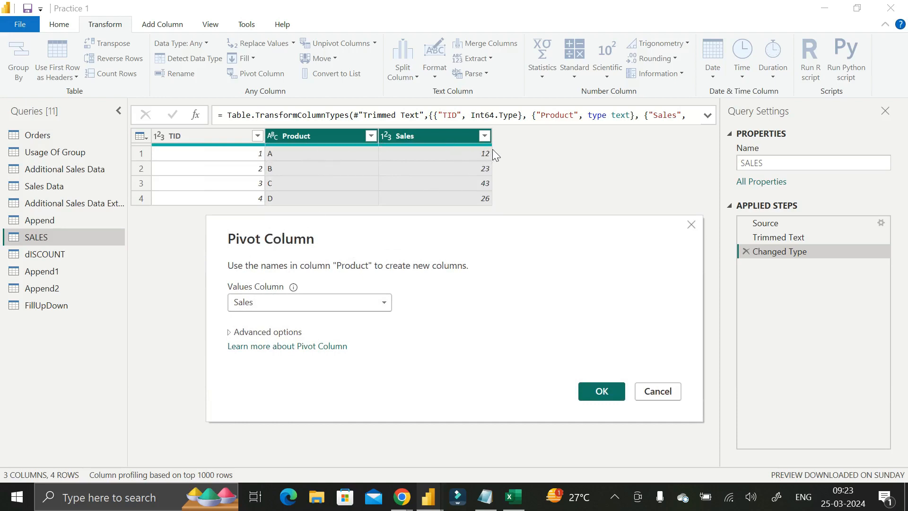
left_click(271, 302)
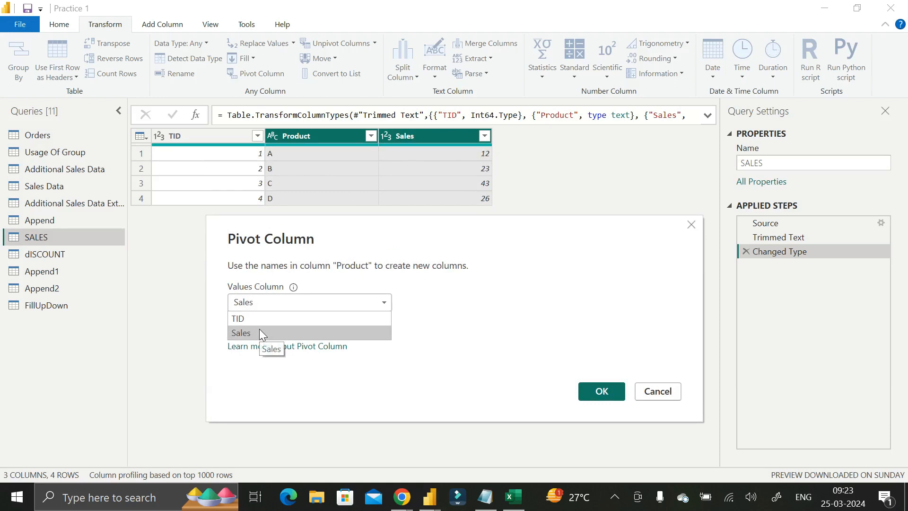
left_click(272, 306)
left_click(303, 303)
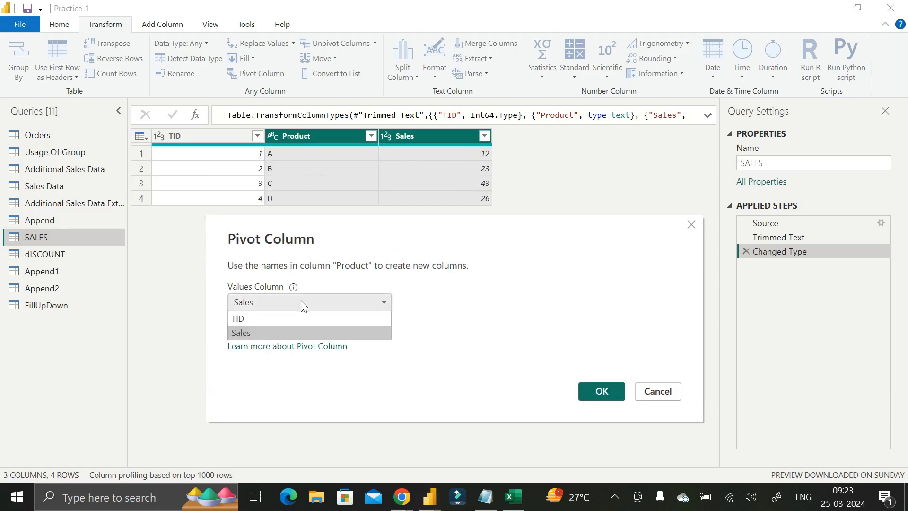
left_click(300, 302)
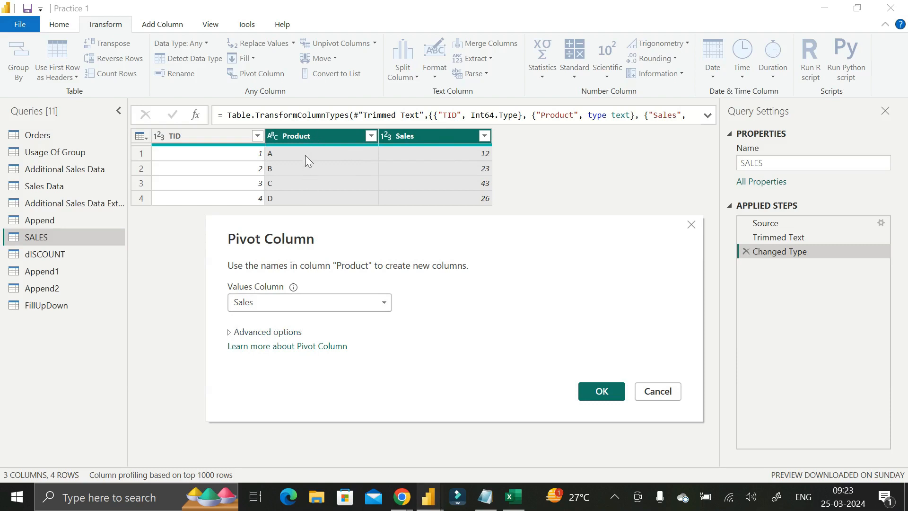
left_click(349, 305)
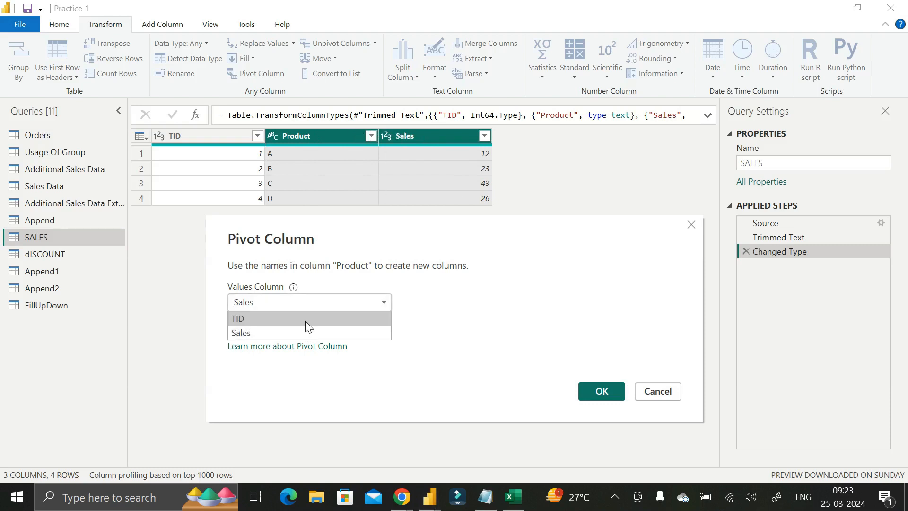
left_click(327, 304)
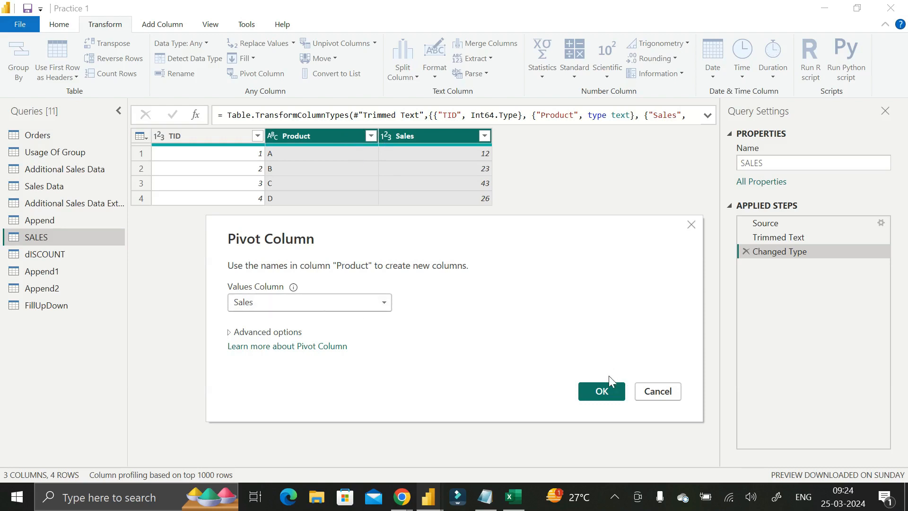
left_click(606, 391)
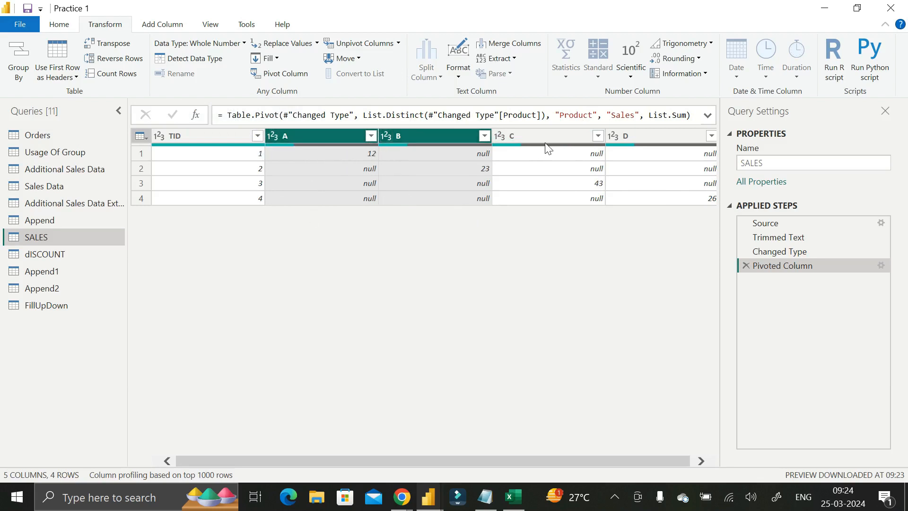
Step: Unpivot columns A, B, C and D of the pivoted SALES table back into attribute and value columns
left_click(562, 135, "ctrl")
left_click(623, 135, "ctrl")
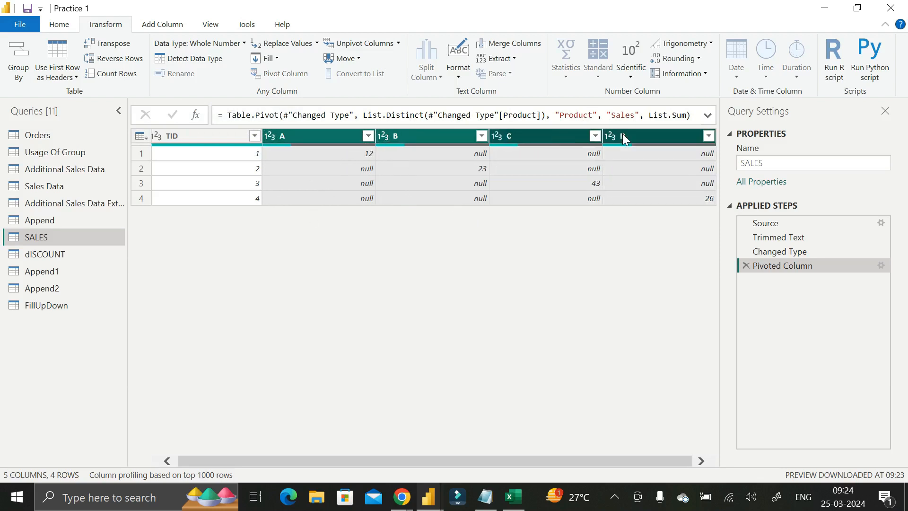
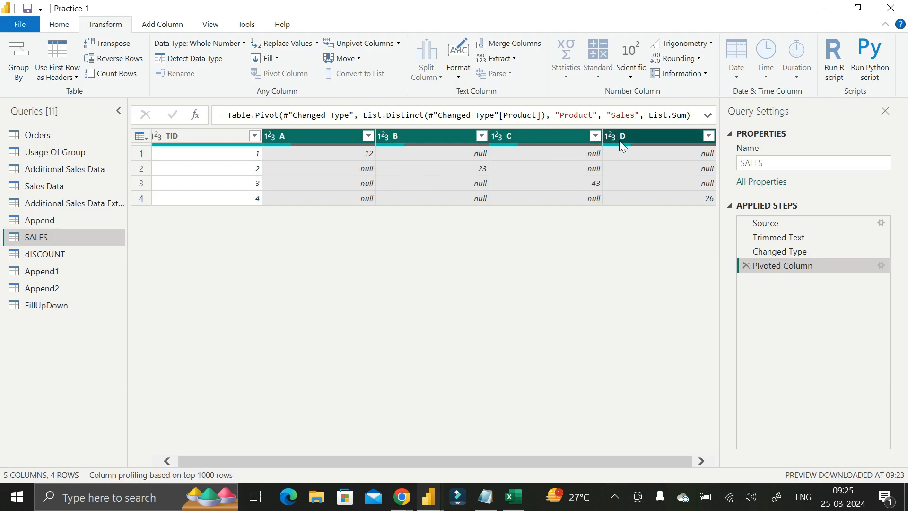
left_click(373, 45)
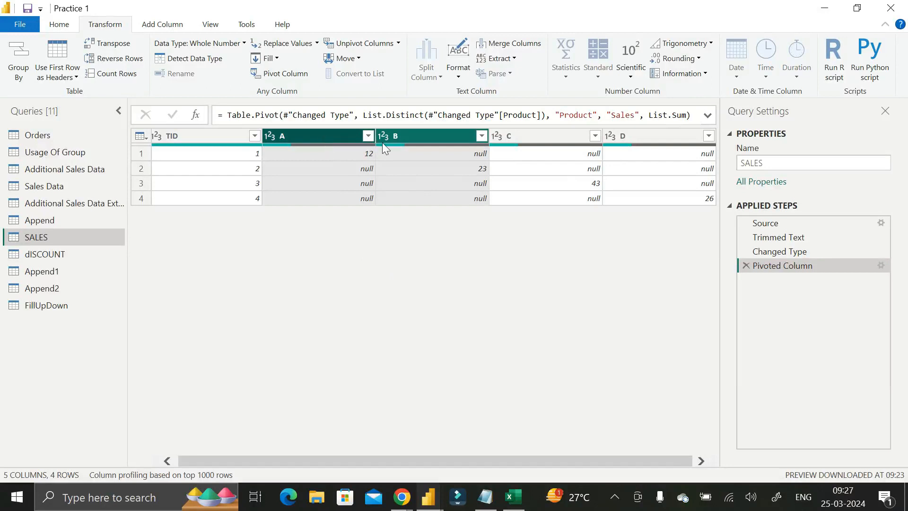
mouse_move(439, 145)
left_click(517, 135, "ctrl")
left_click(660, 134, "ctrl")
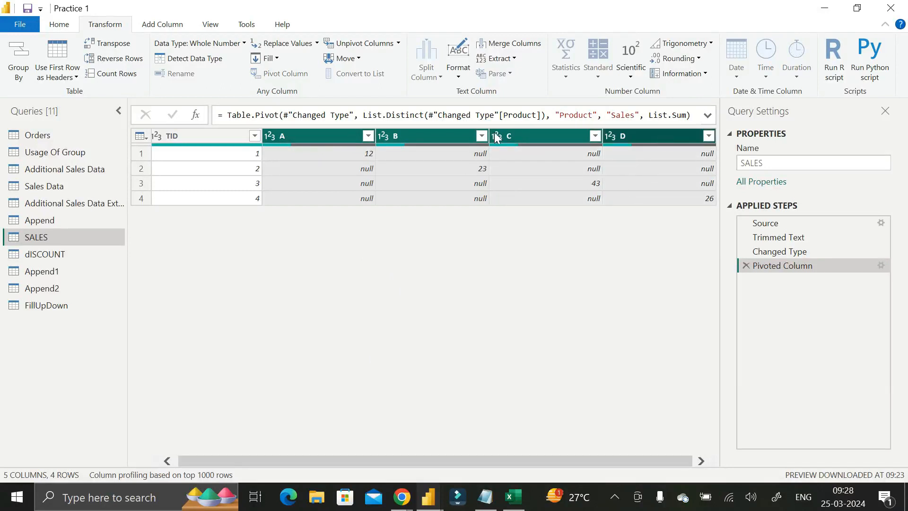
left_click(360, 46)
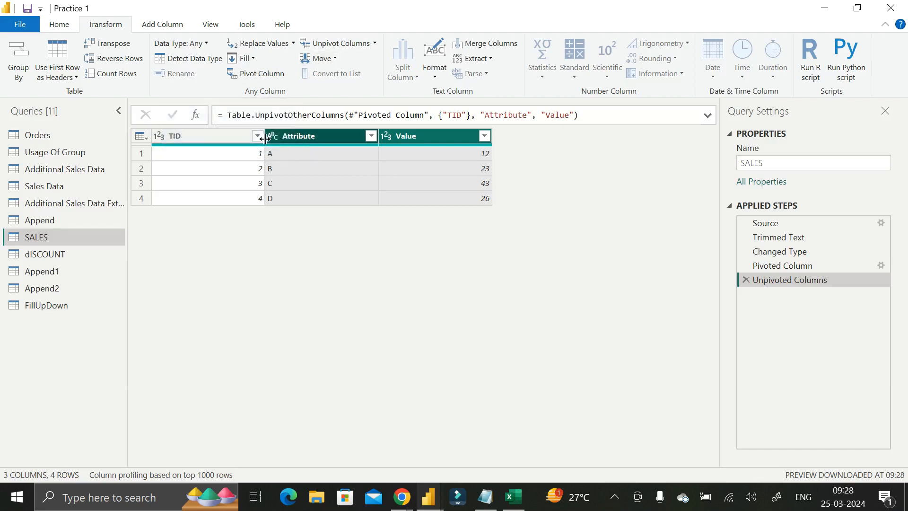
Step: Move the TID column to the end of the SALES table
left_click(222, 138)
left_click(341, 58)
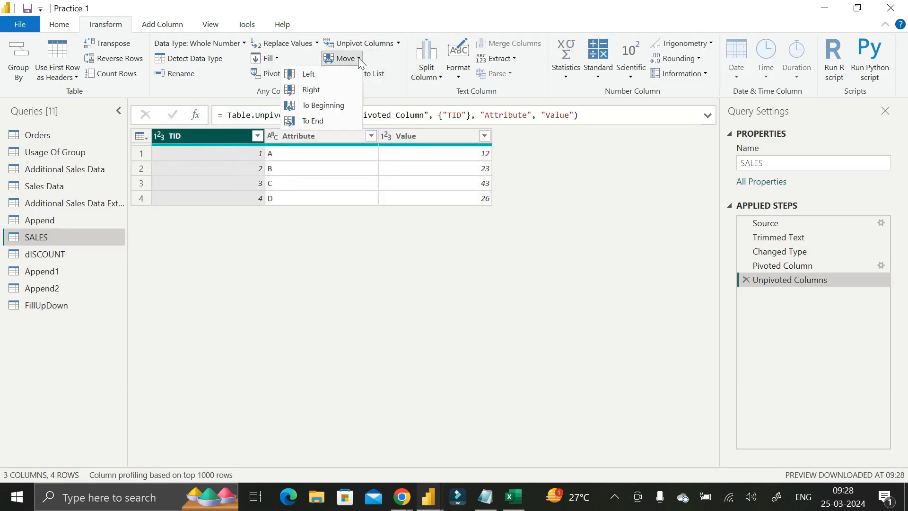
left_click(329, 121)
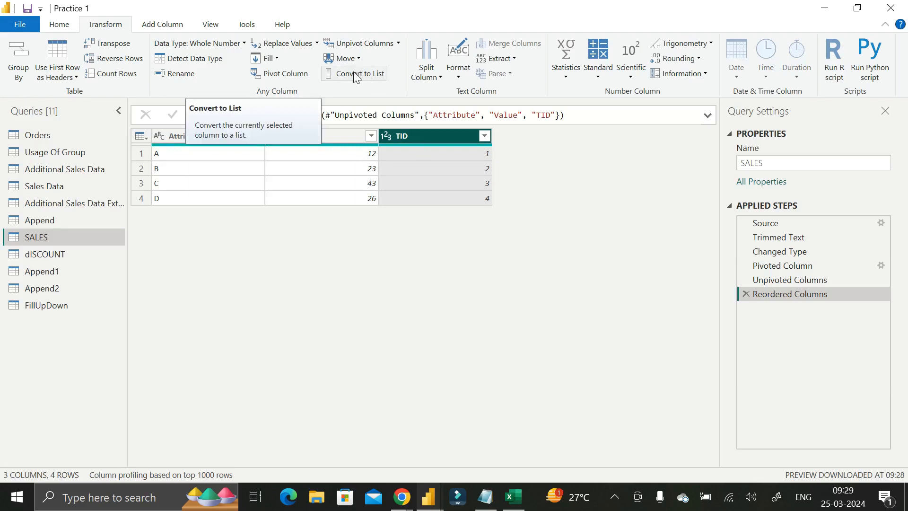
Step: Try converting the TID column to a list, examine the list formula, and delete the conversion step
left_click(354, 73)
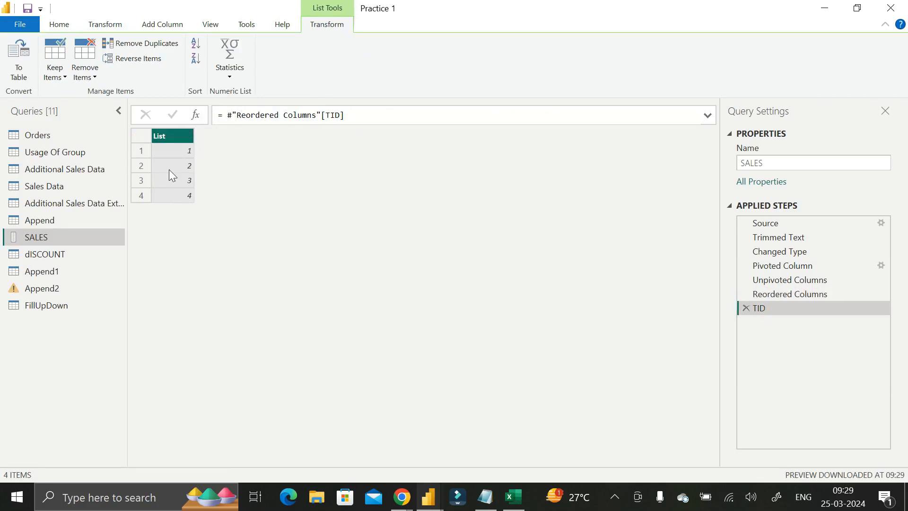
left_click(746, 309)
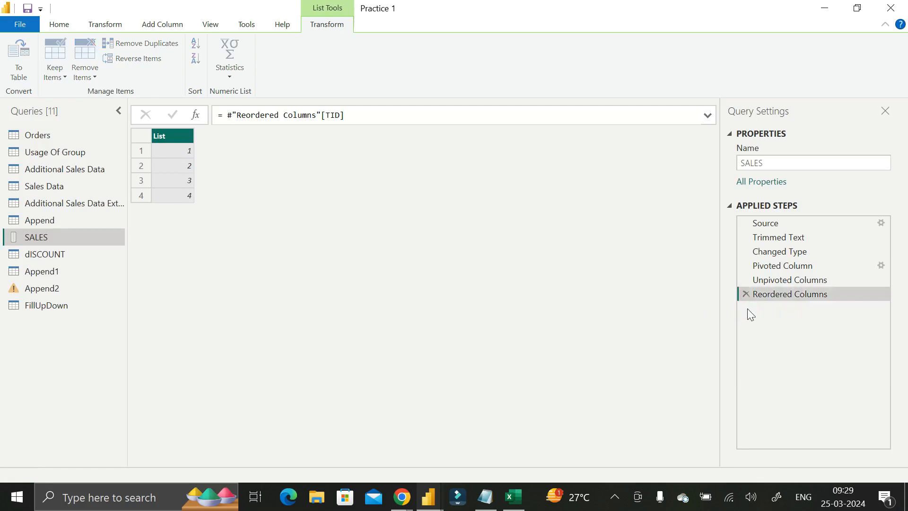
left_click(416, 136)
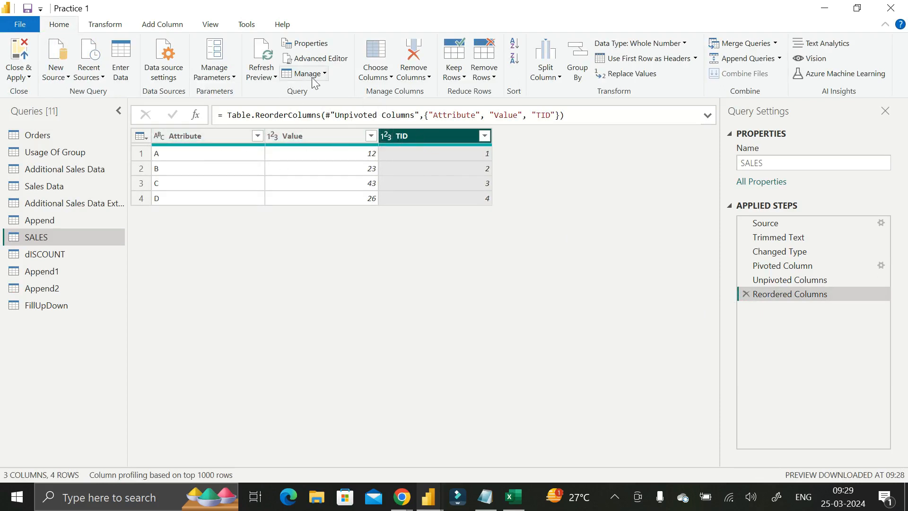
left_click(115, 29)
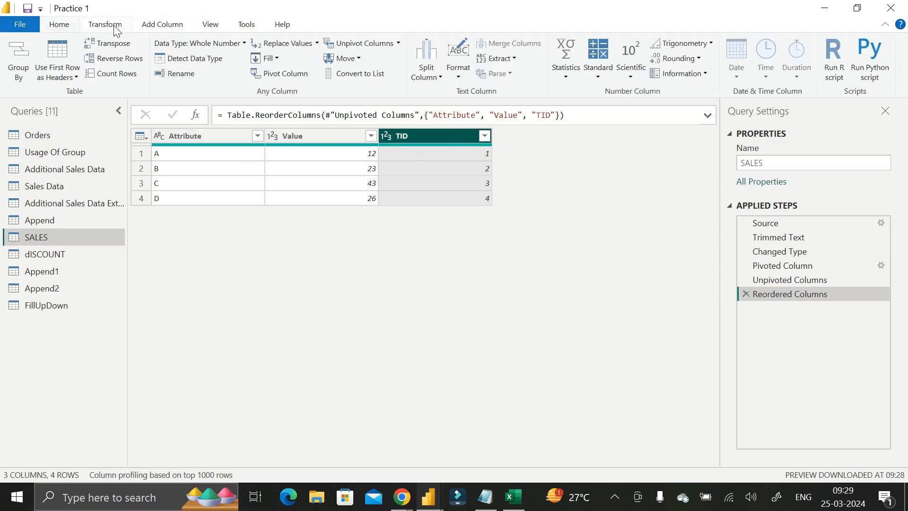
left_click(370, 75)
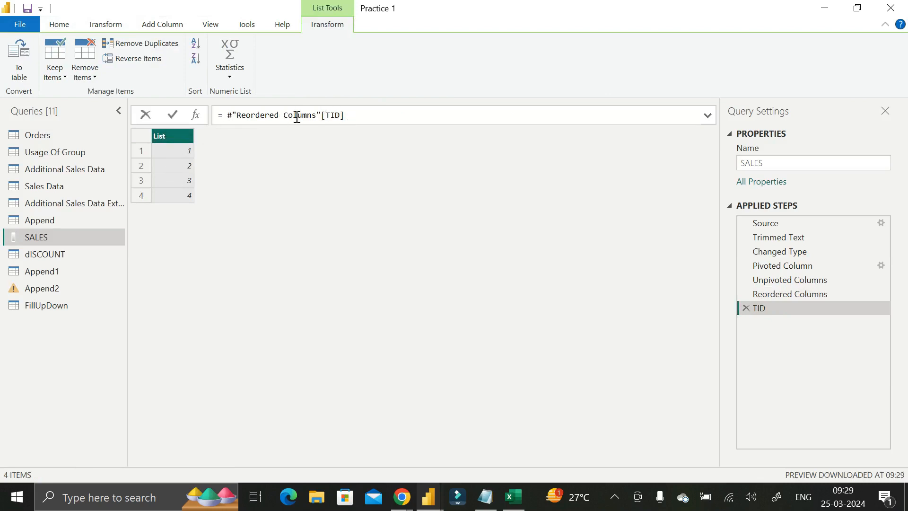
left_click_drag(345, 115, 238, 115)
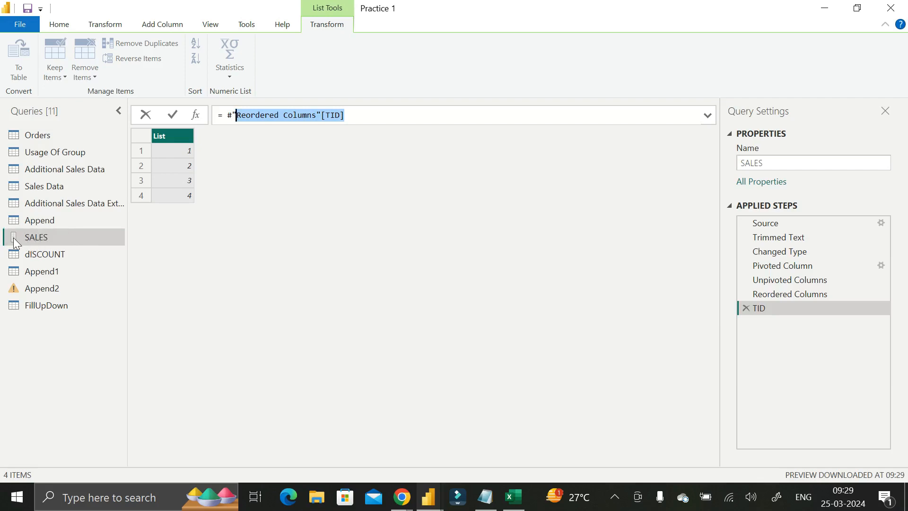
left_click(747, 310)
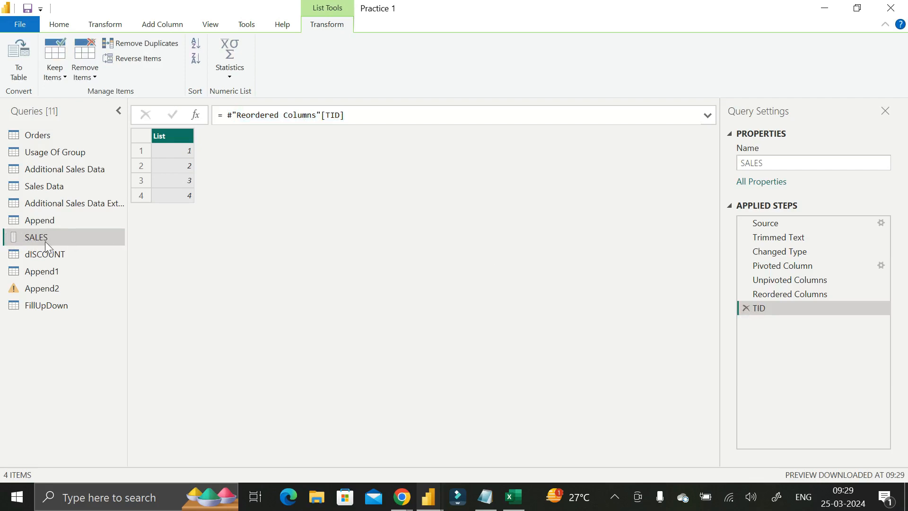
left_click(747, 308)
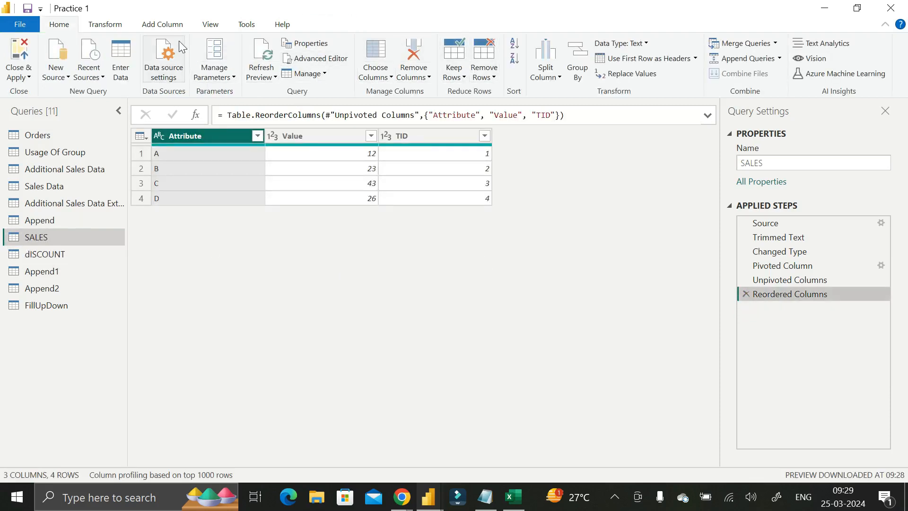
Step: Convert the Attribute column to a list and delete that conversion step
left_click(105, 25)
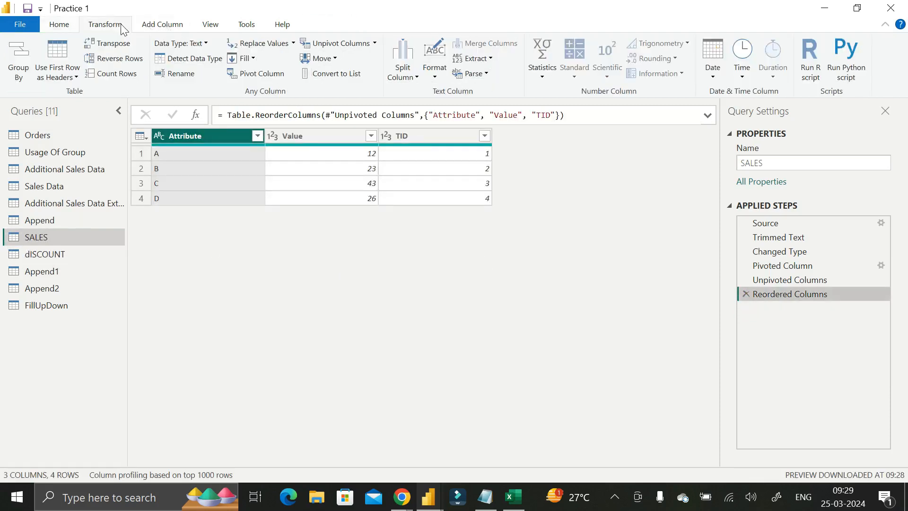
left_click(328, 76)
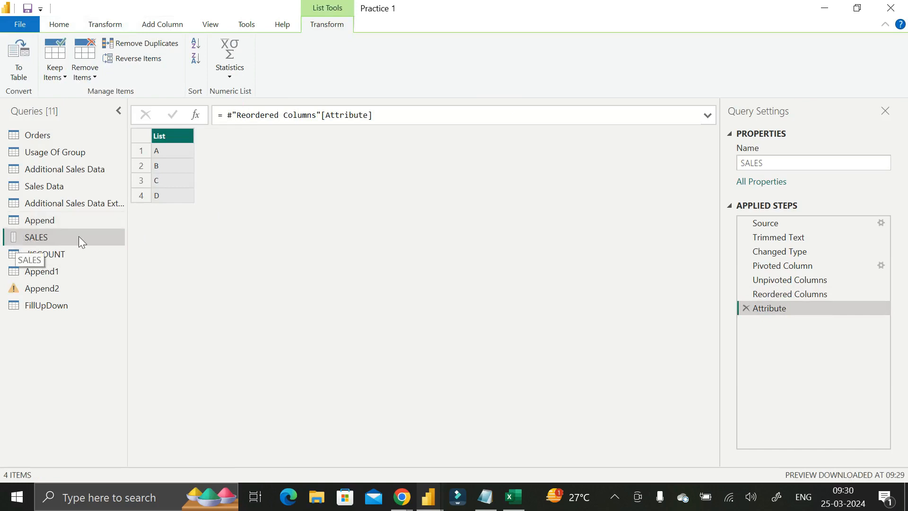
left_click(750, 308)
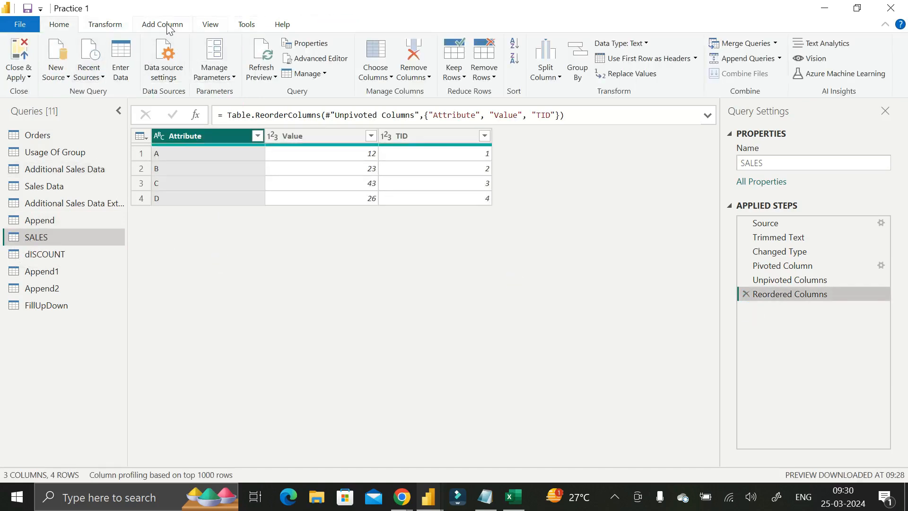
Step: Review the Split Column, Format, Extract and Parse options offered for text columns in the SALES table
left_click(118, 29)
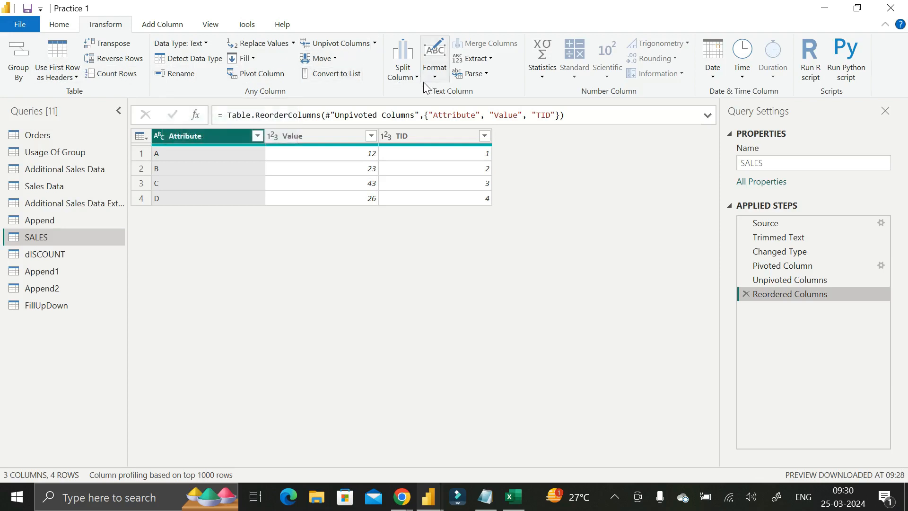
left_click(407, 75)
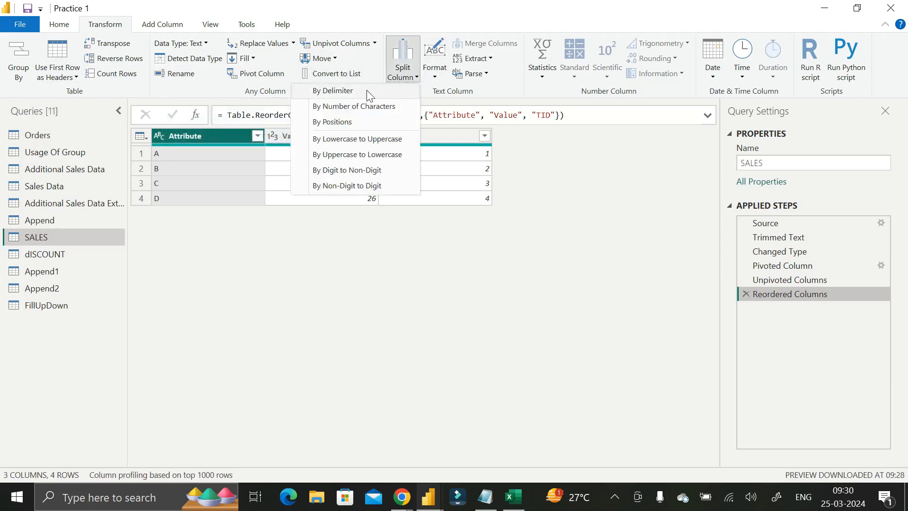
left_click(439, 82)
left_click(524, 120)
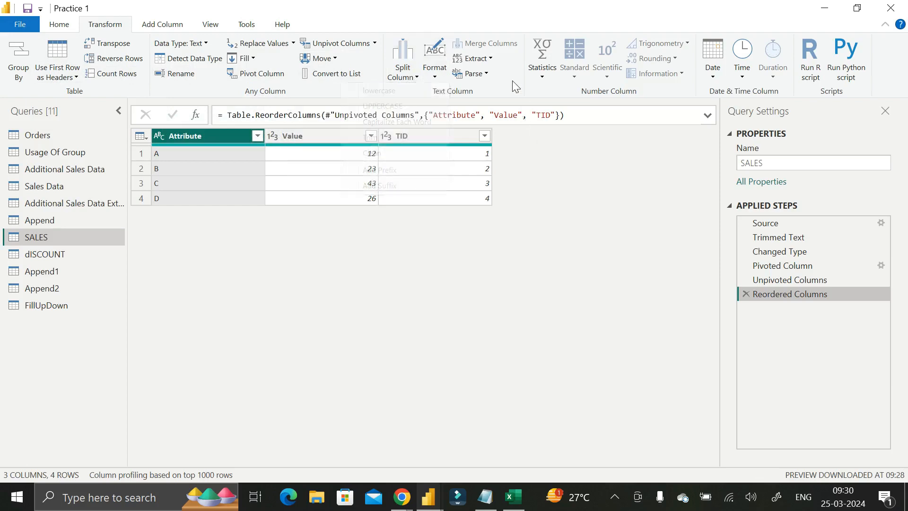
left_click(492, 58)
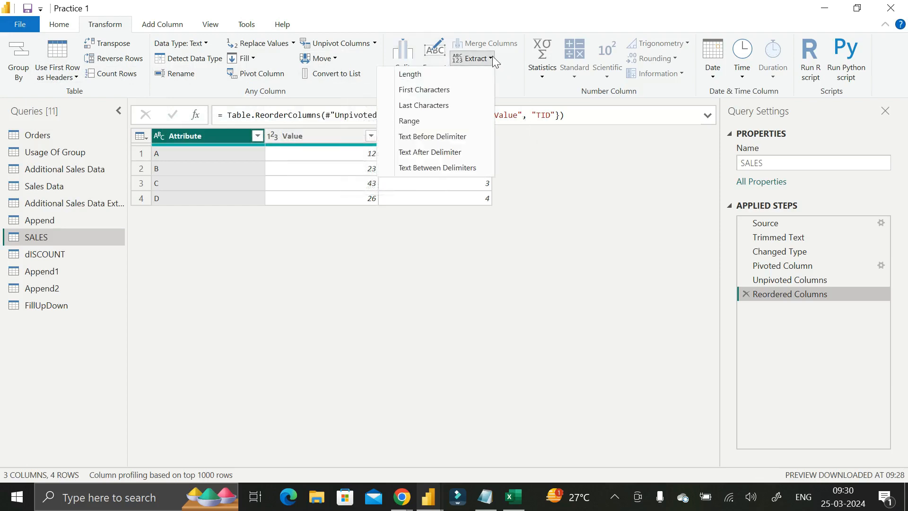
left_click(404, 252)
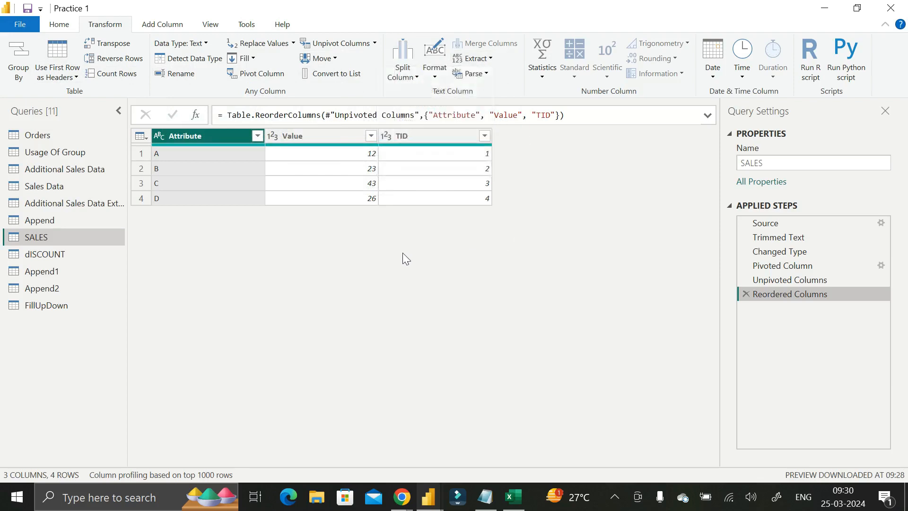
left_click(487, 73)
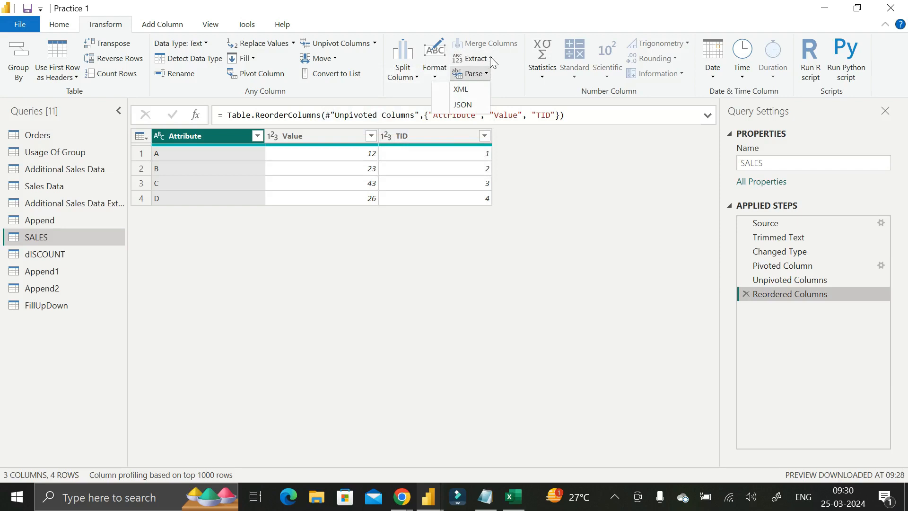
left_click(490, 57)
left_click(559, 160)
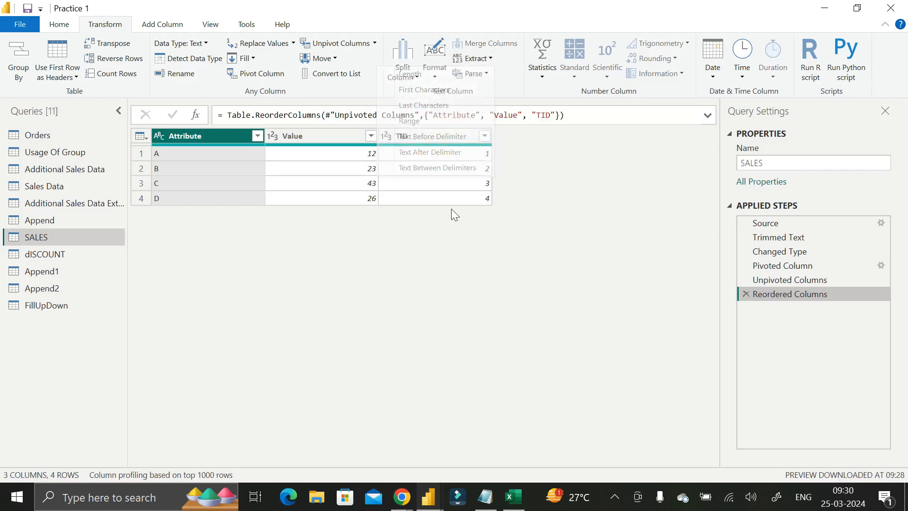
Step: Look through the FillUpDown, Sales Data and Append queries, and open the Orders query to examine its columns for a suitable text column
left_click(46, 305)
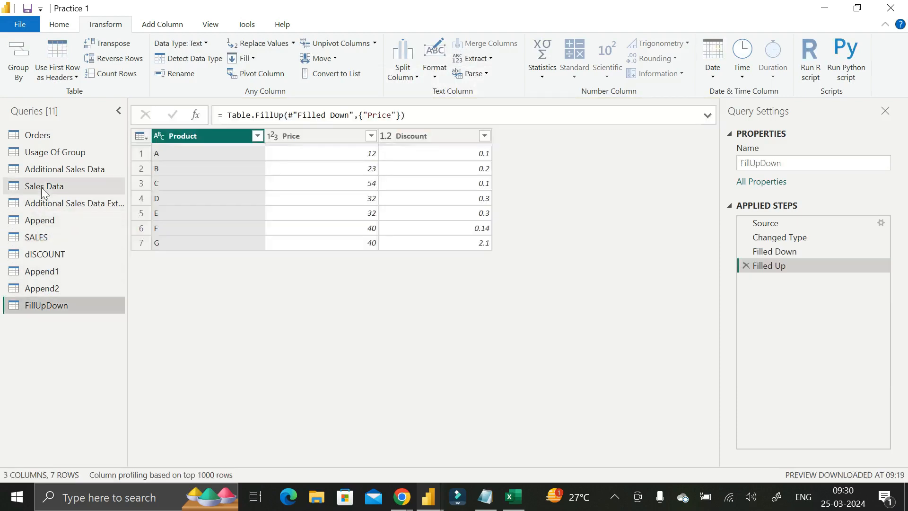
left_click(41, 187)
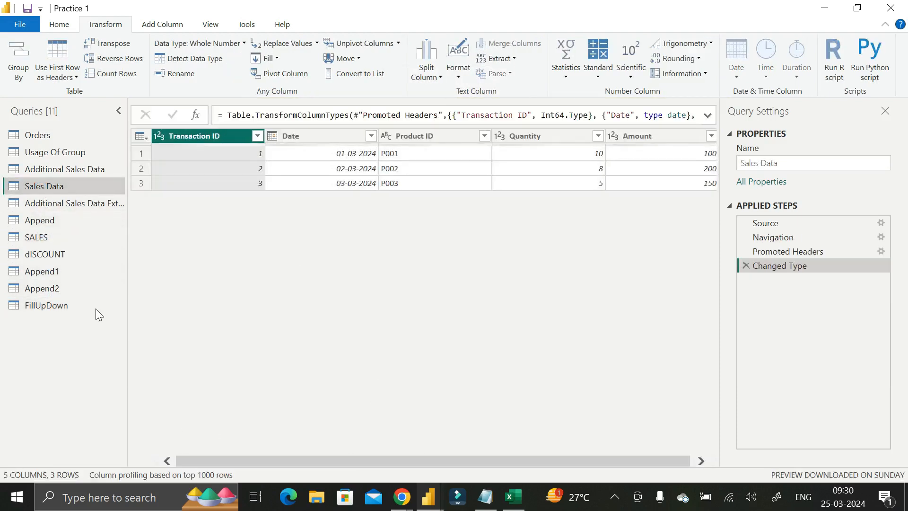
left_click(48, 221)
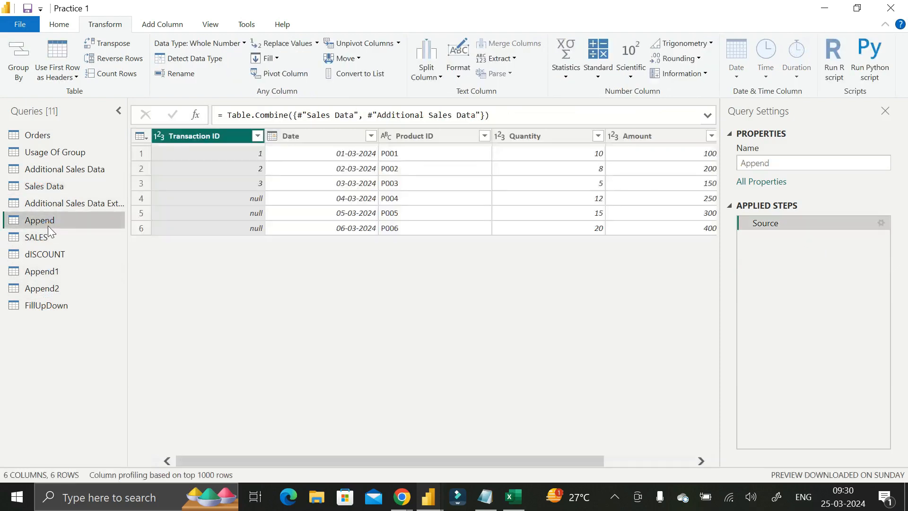
left_click(42, 186)
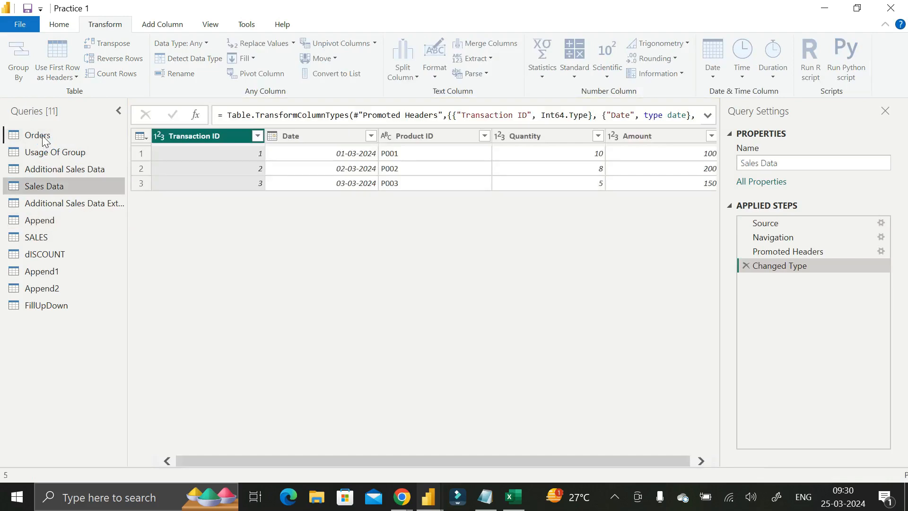
left_click(38, 136)
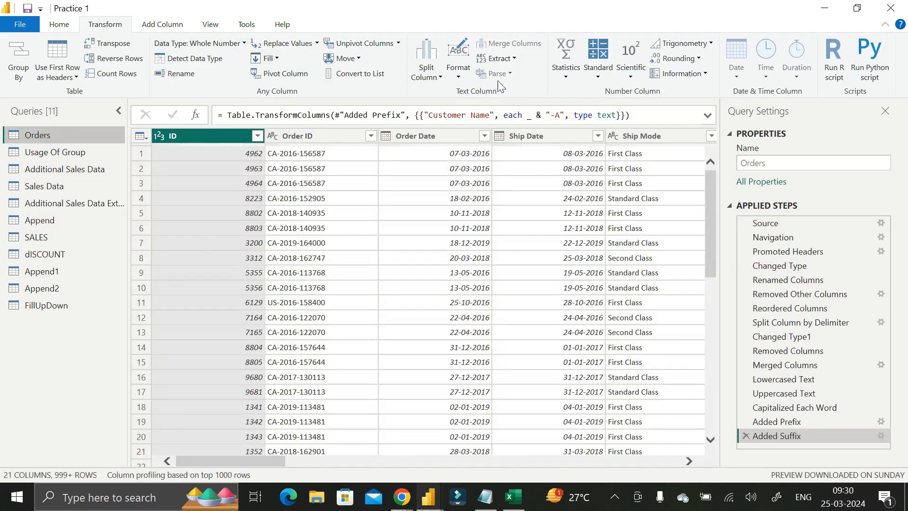
left_click_drag(282, 459, 707, 461)
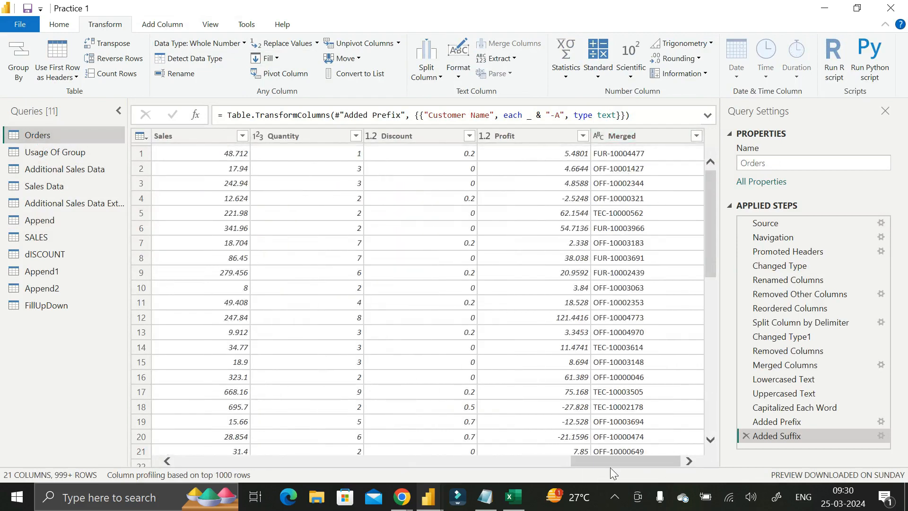
left_click_drag(610, 468, 268, 451)
Step: Duplicate the Ship Mode column in the Orders table, and duplicate the resulting copy once more
left_click(380, 135)
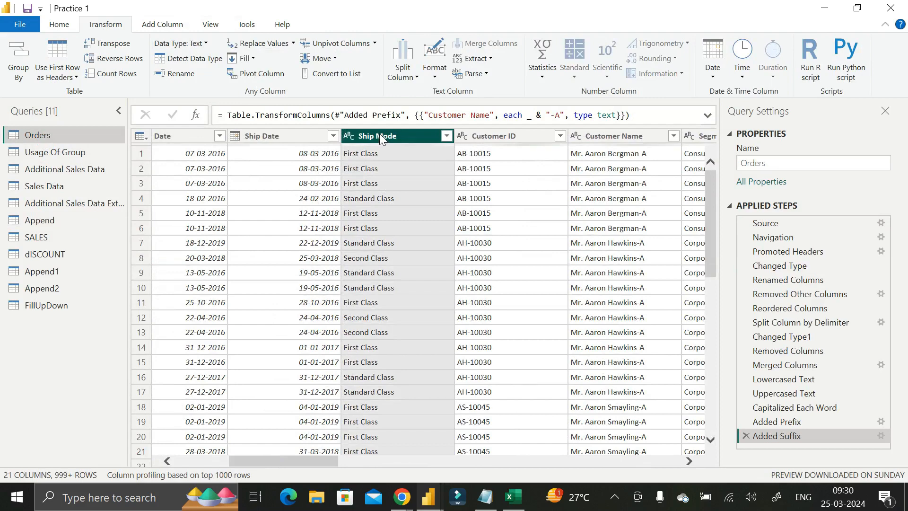
right_click(380, 134)
left_click(433, 187)
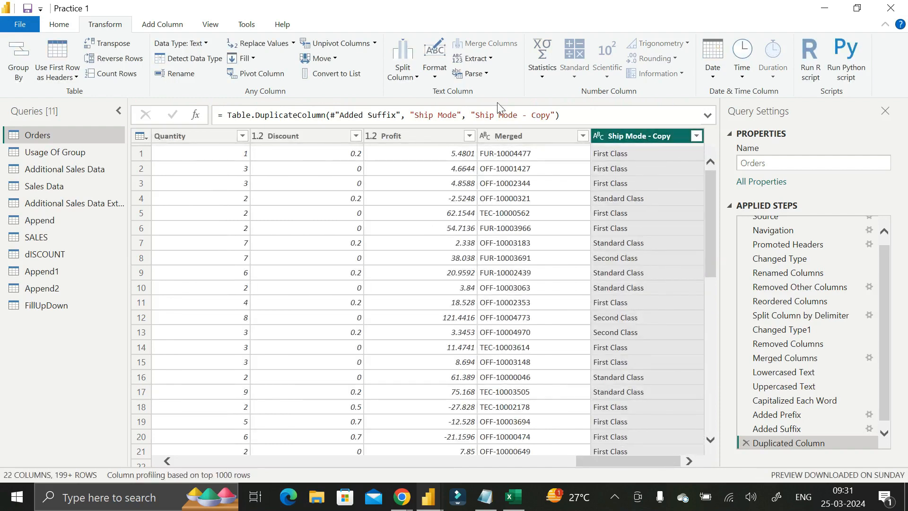
left_click(488, 59)
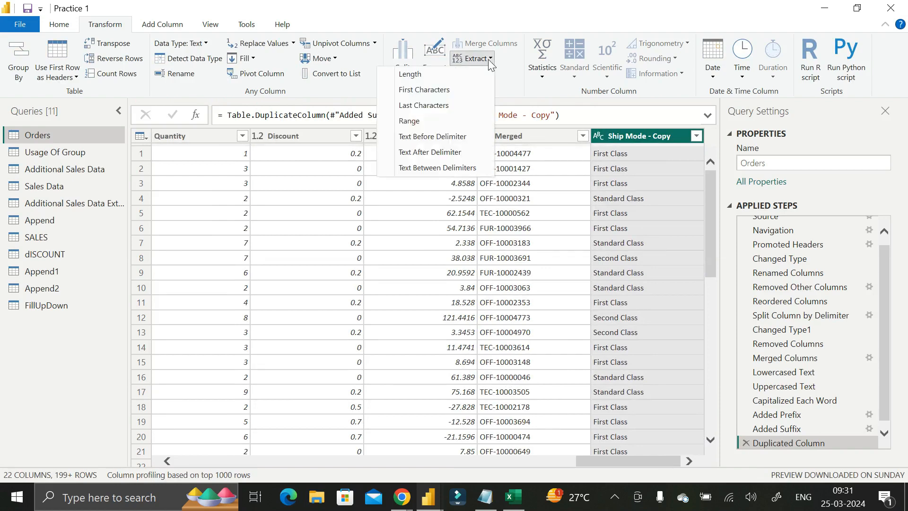
right_click(628, 138)
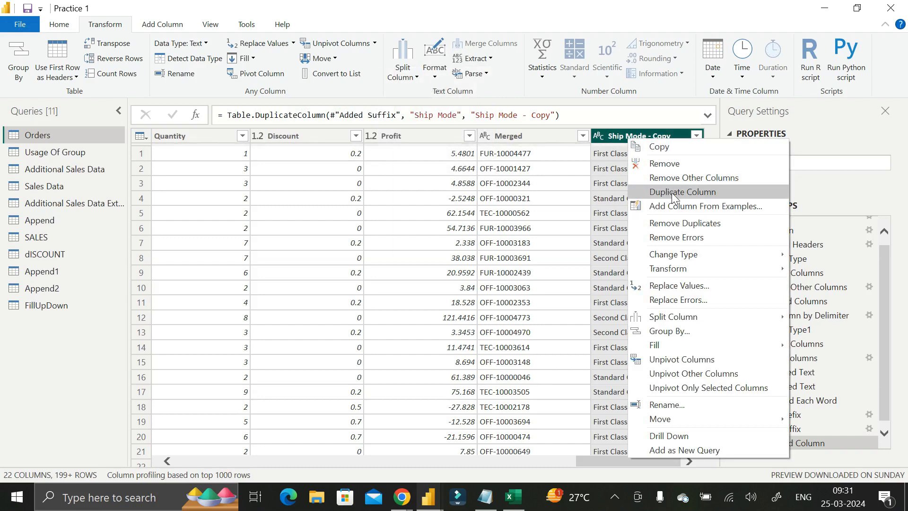
left_click(672, 192)
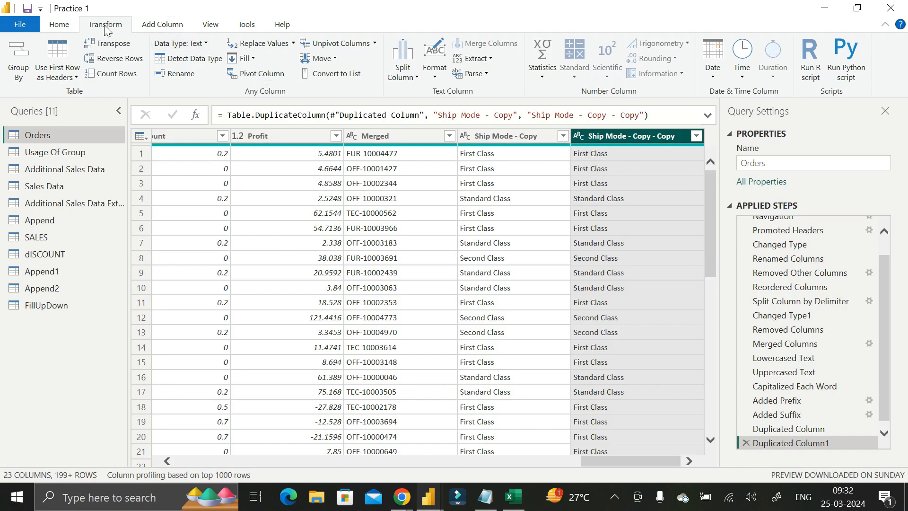
Step: Try extracting the text length of the Ship Mode - Copy - Copy column, and delete that length calculation step
left_click(490, 58)
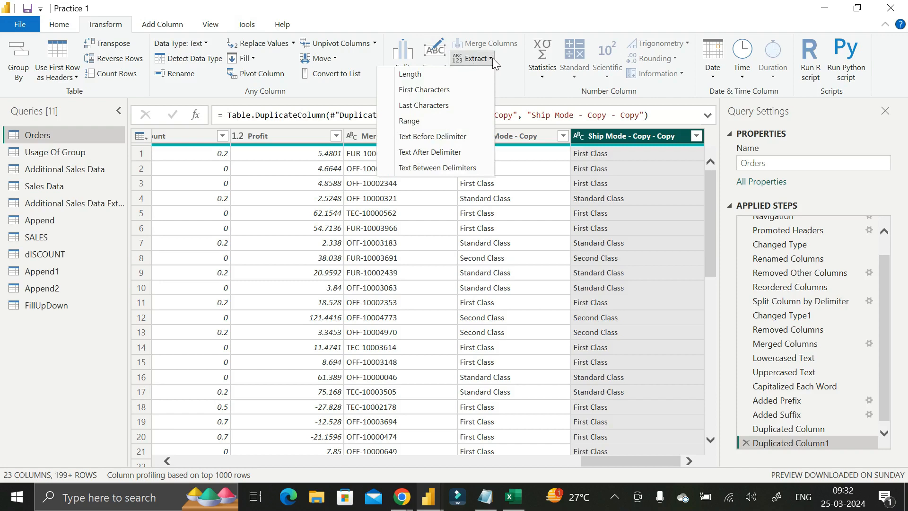
left_click(424, 75)
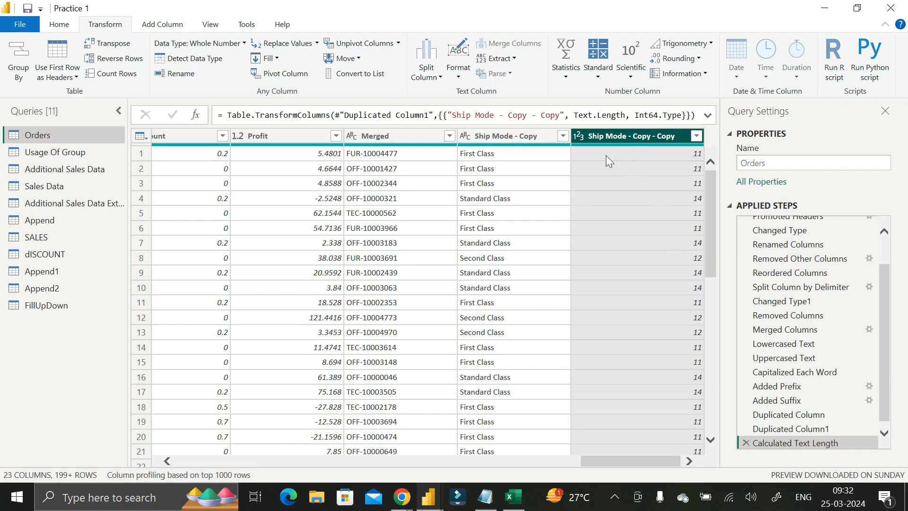
left_click(514, 60)
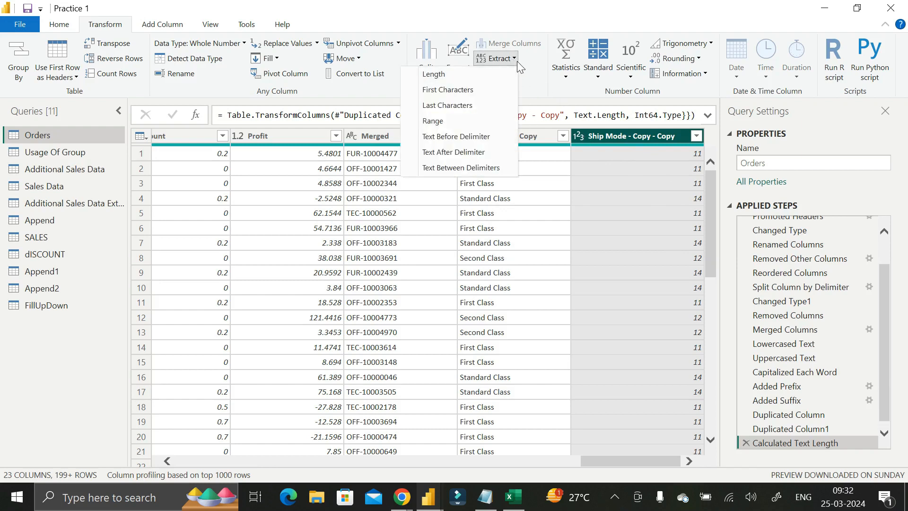
left_click(517, 61)
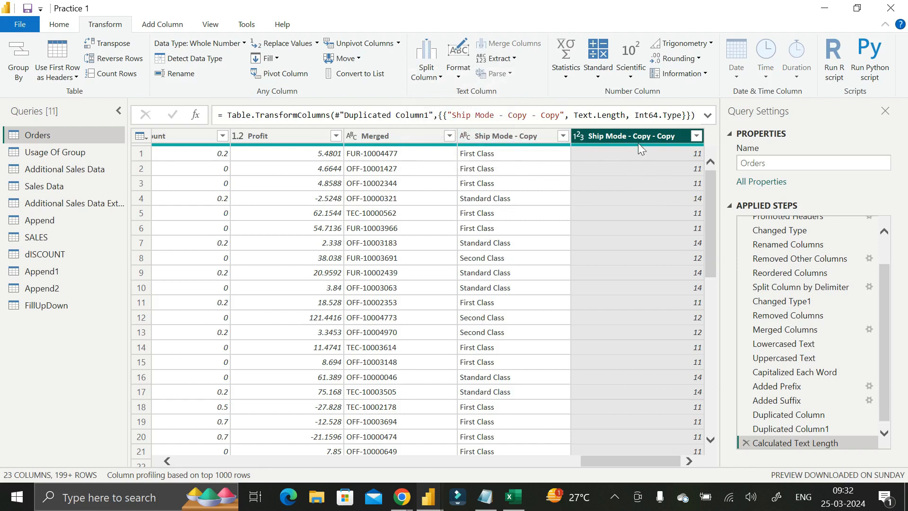
left_click(513, 58)
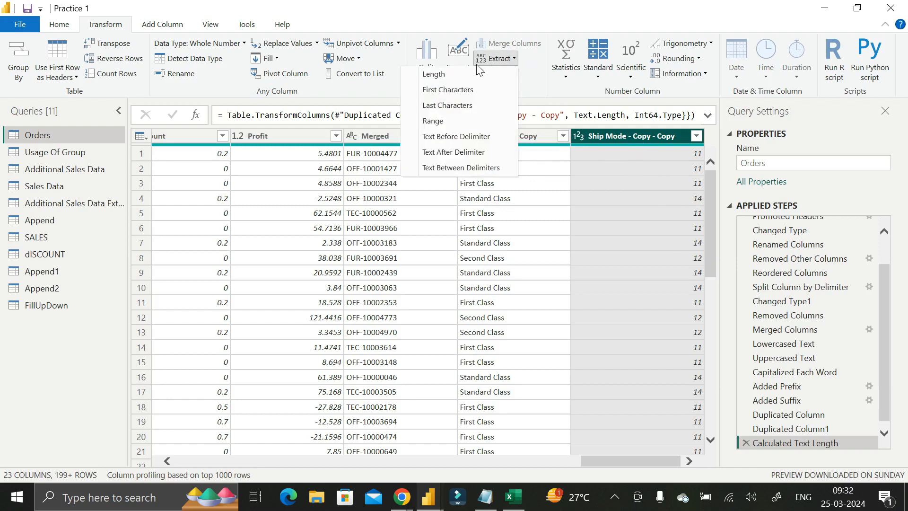
left_click(616, 143)
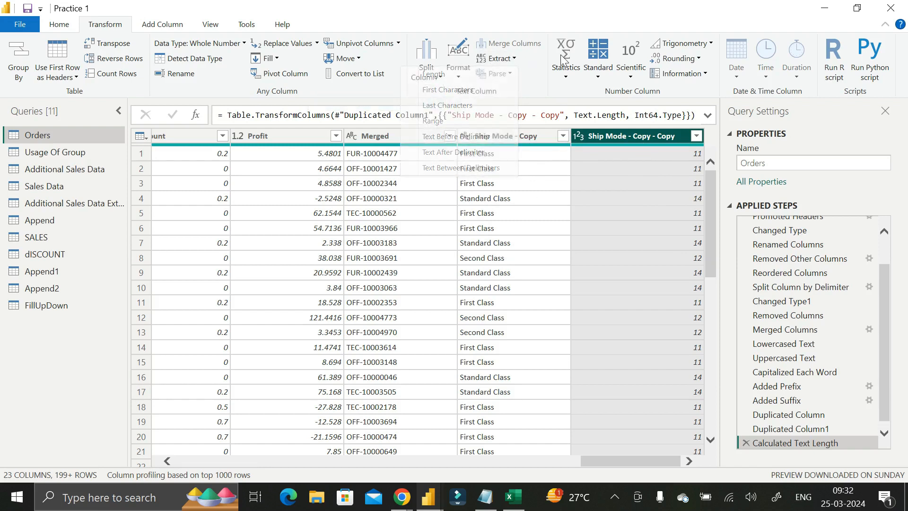
right_click(621, 138)
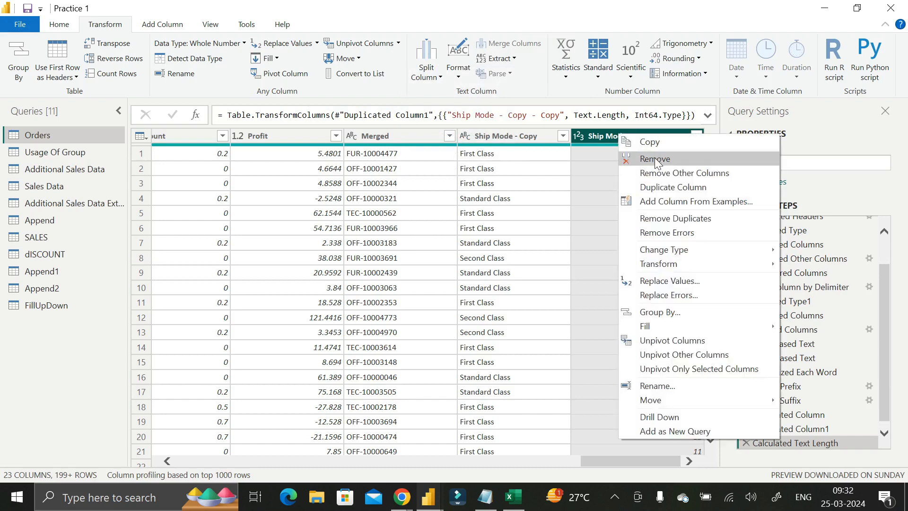
left_click(592, 15)
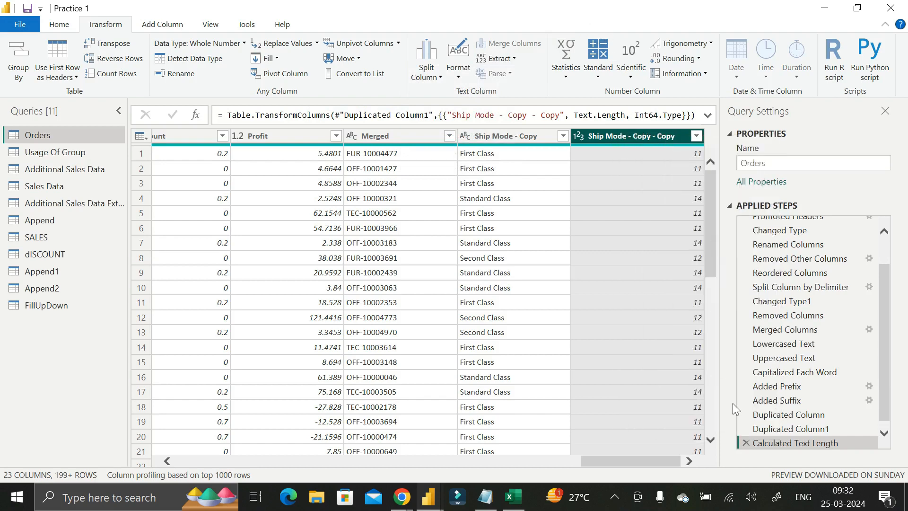
left_click(743, 442)
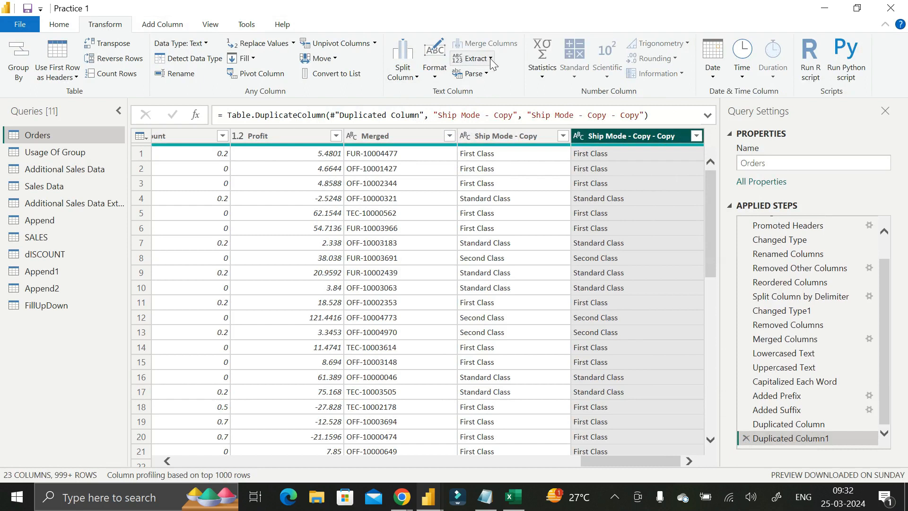
Step: Extract the first 1 character of the Ship Mode - Copy - Copy column, and delete that extraction step
left_click(472, 58)
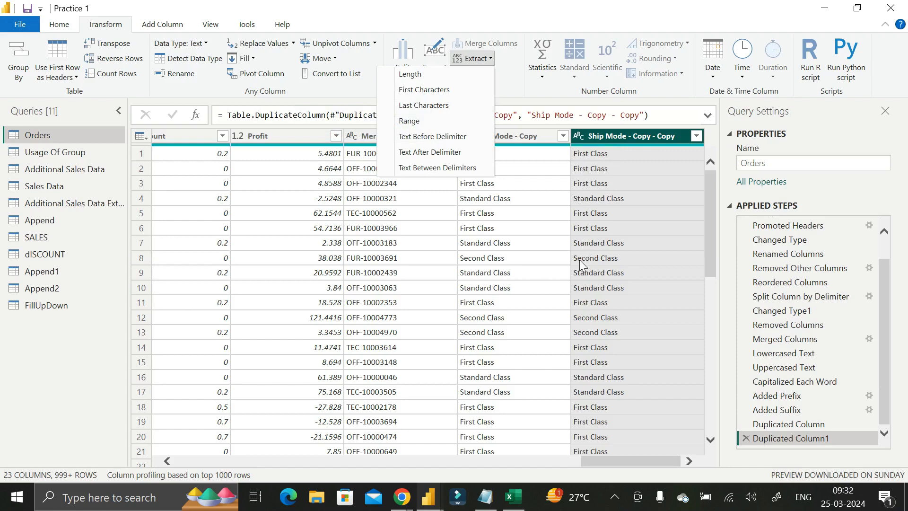
left_click(421, 90)
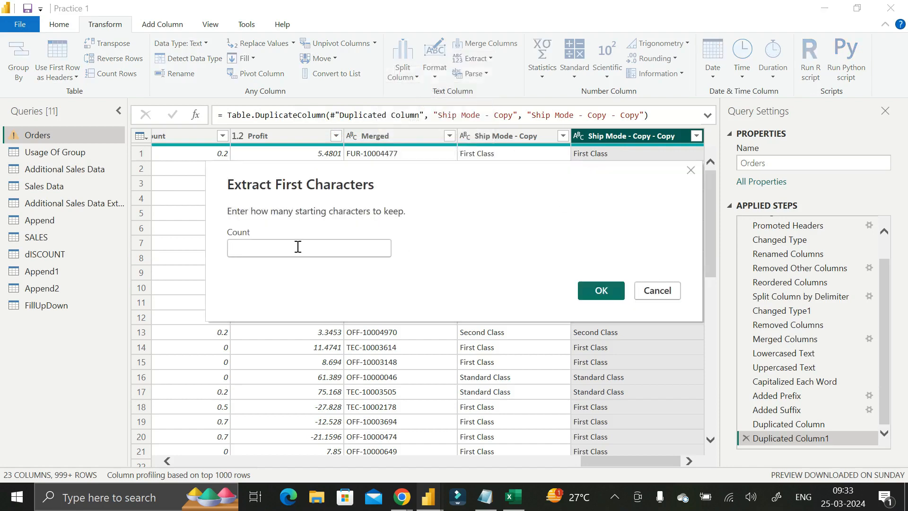
type("1")
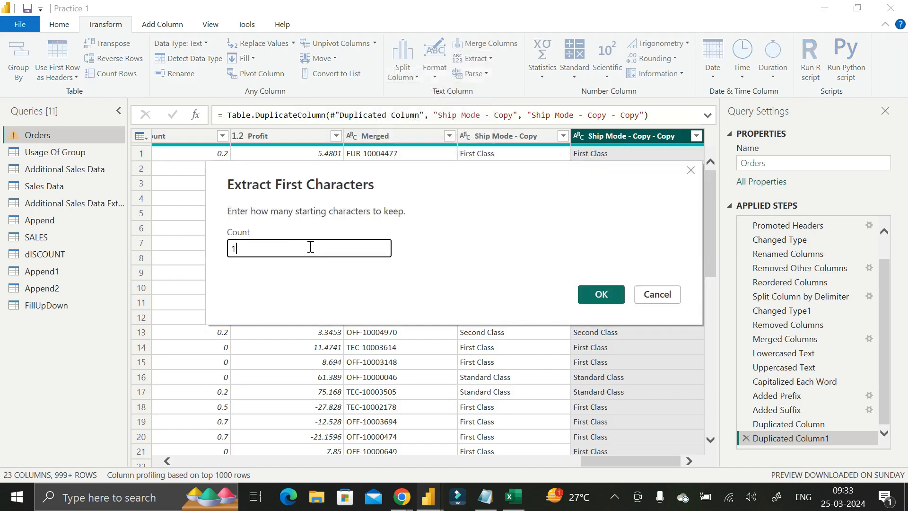
left_click(599, 298)
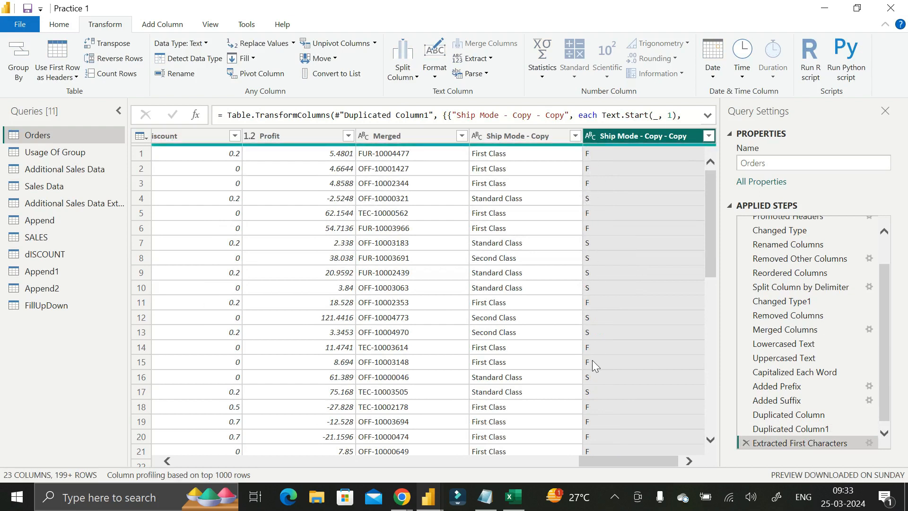
left_click(746, 443)
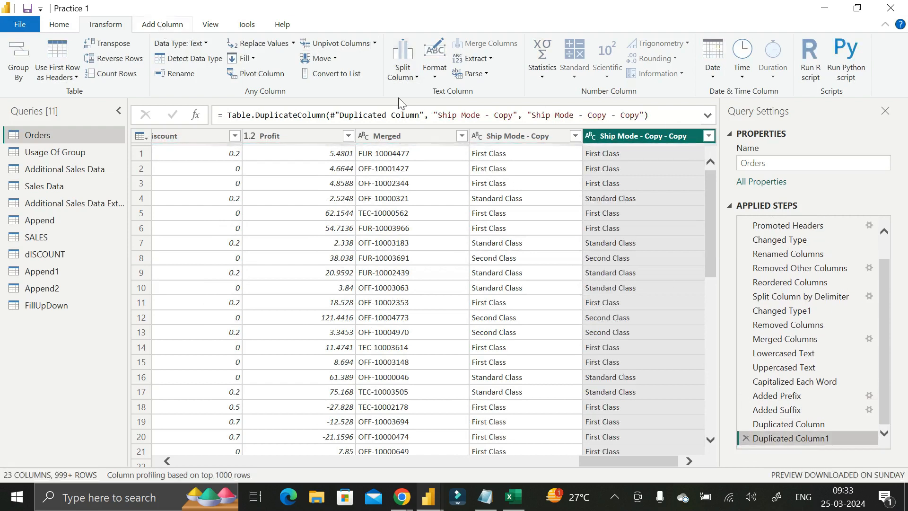
Step: Extract a text range of 3 characters from starting index 2 in the Ship Mode - Copy - Copy column, and delete that extraction step
left_click(490, 59)
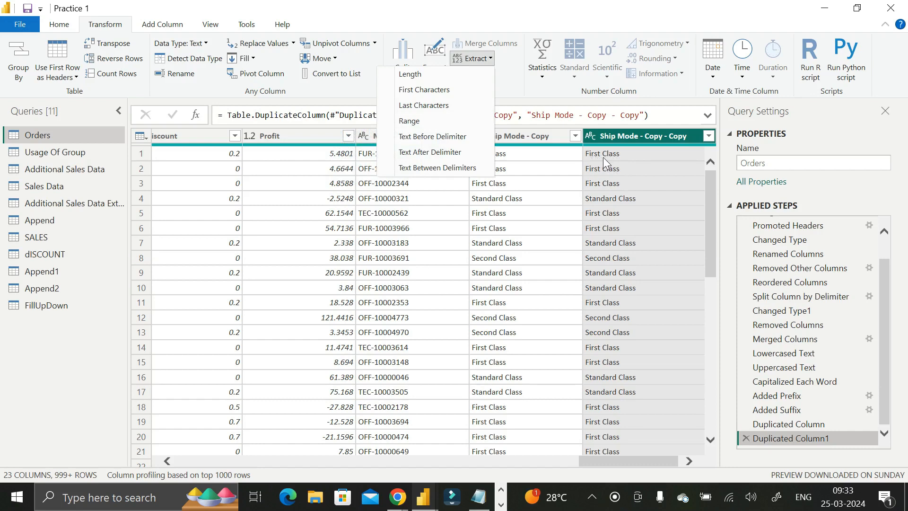
left_click(416, 120)
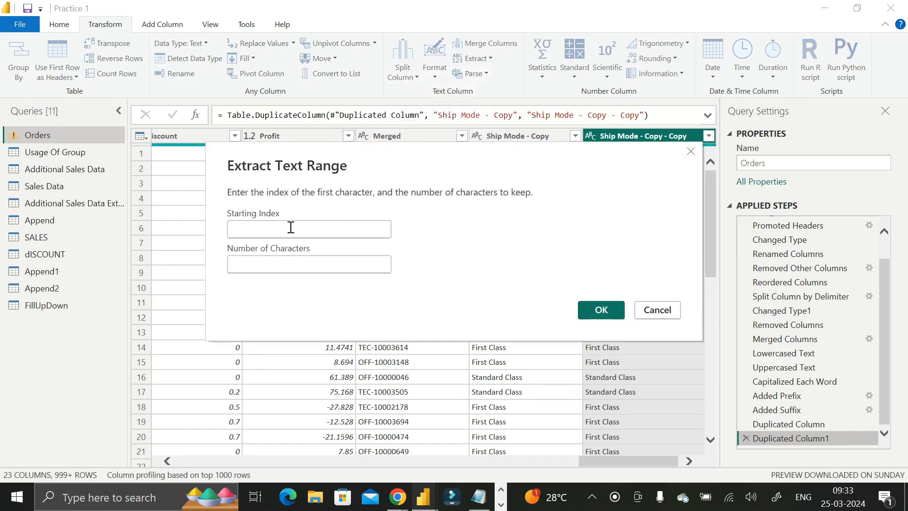
type("2")
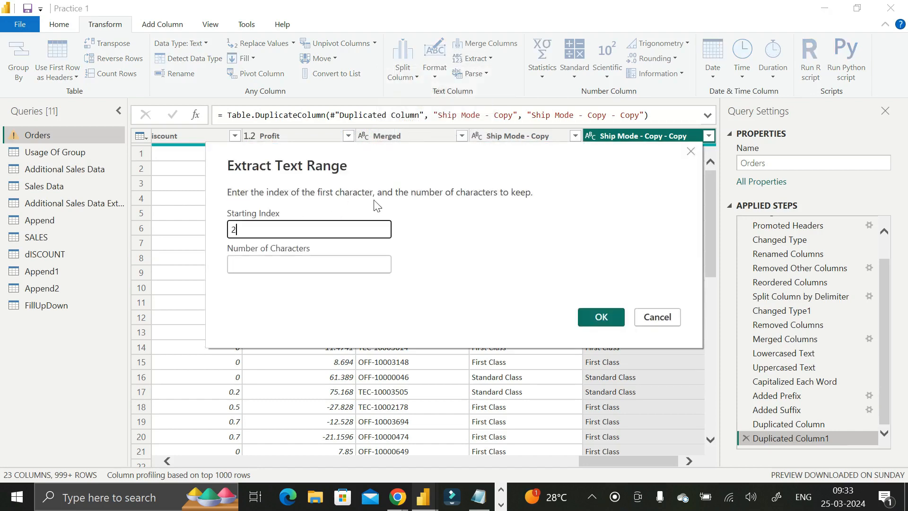
left_click(292, 261)
type("3")
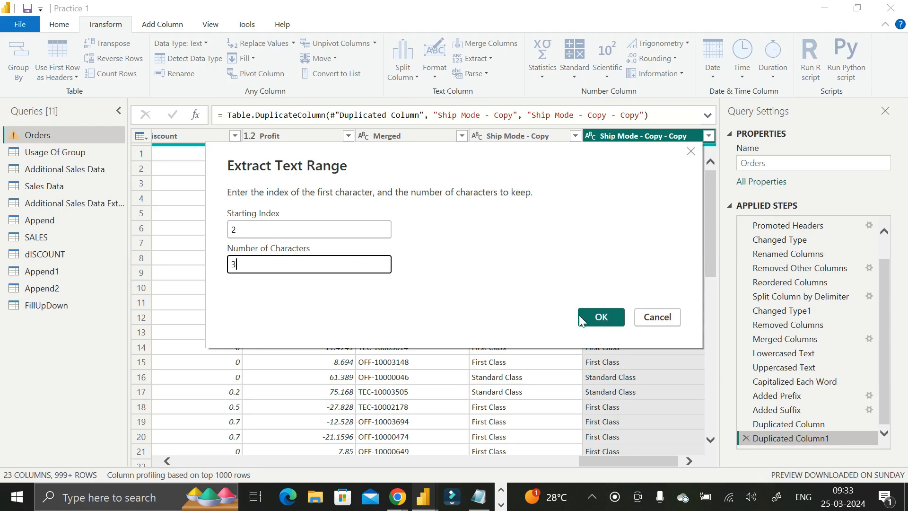
left_click(597, 317)
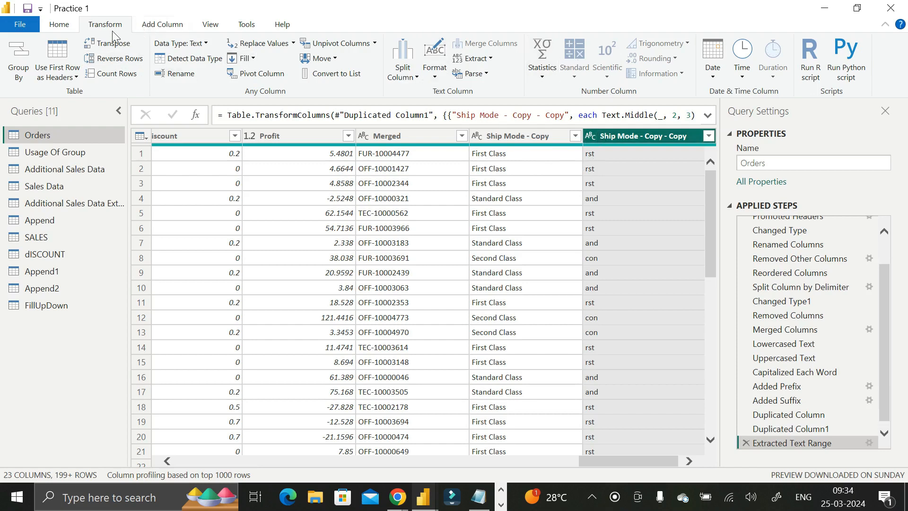
left_click(489, 58)
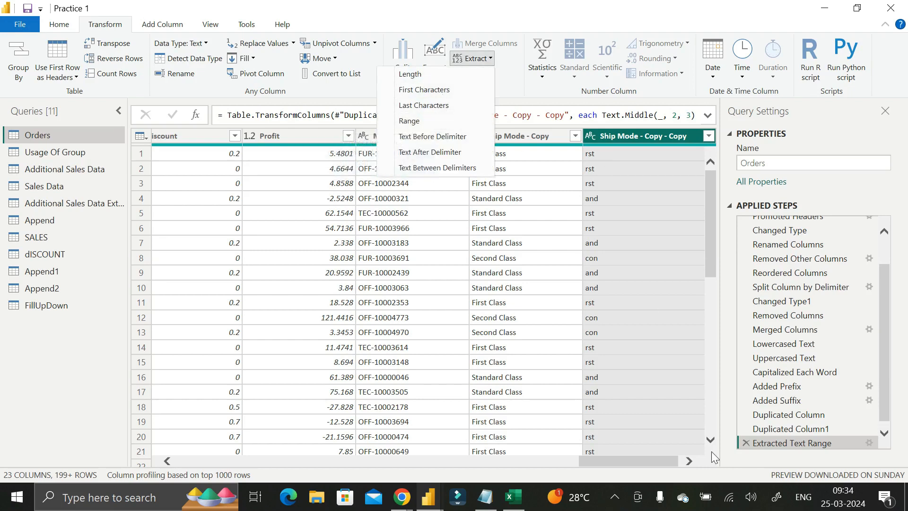
left_click(746, 447)
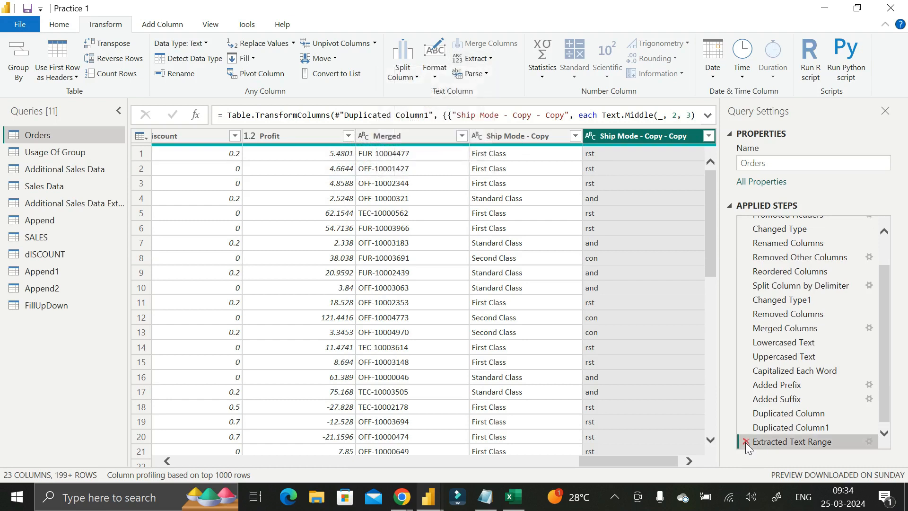
left_click(745, 443)
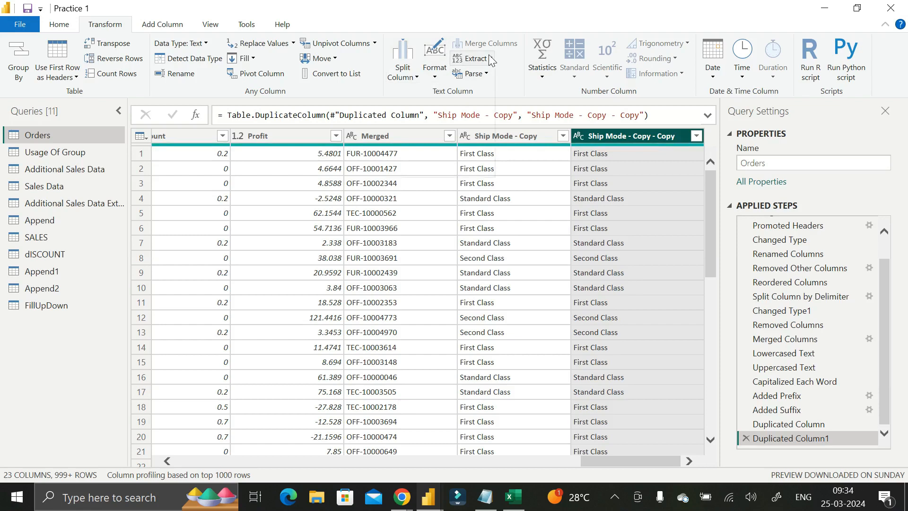
Step: Try extracting the text before the space delimiter in the Ship Mode - Copy - Copy column
left_click(472, 58)
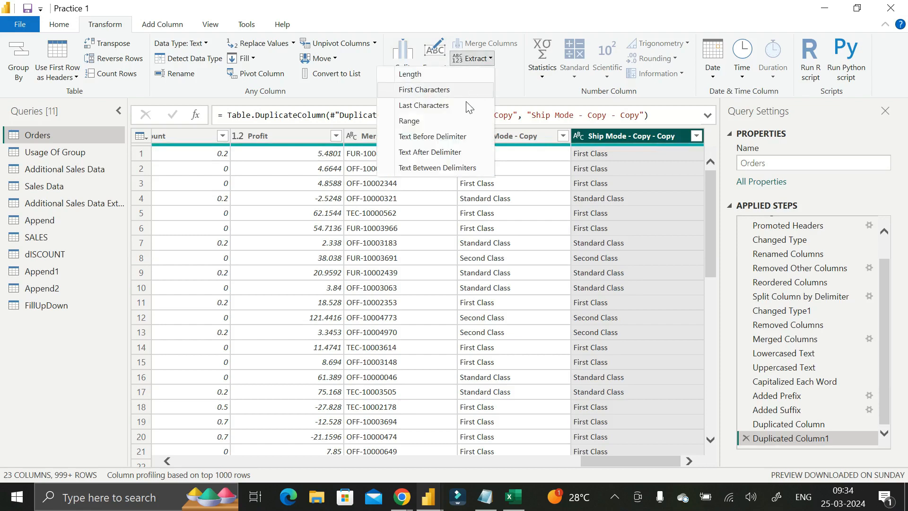
left_click(433, 139)
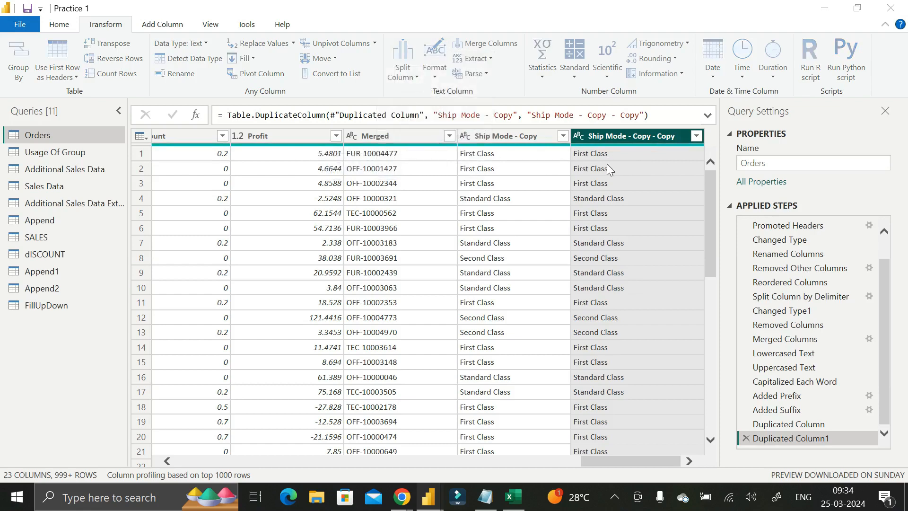
left_click_drag(562, 161, 551, 231)
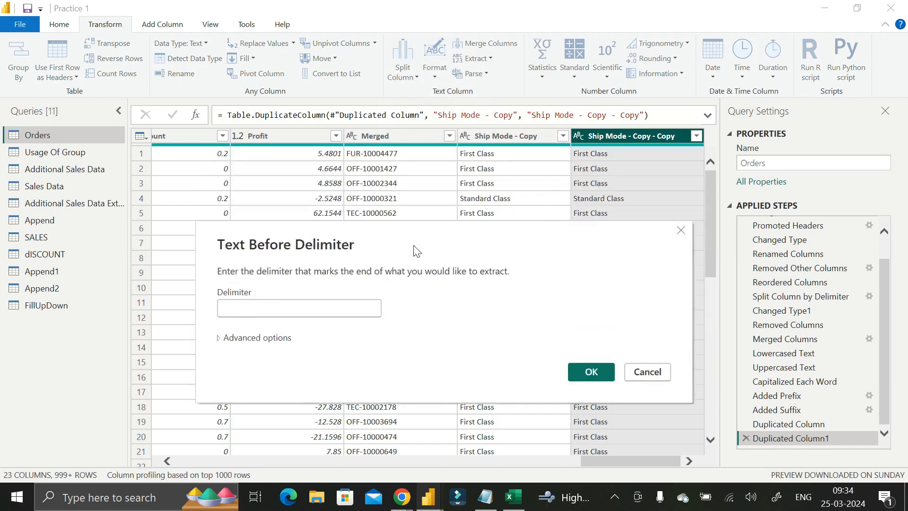
left_click(259, 308)
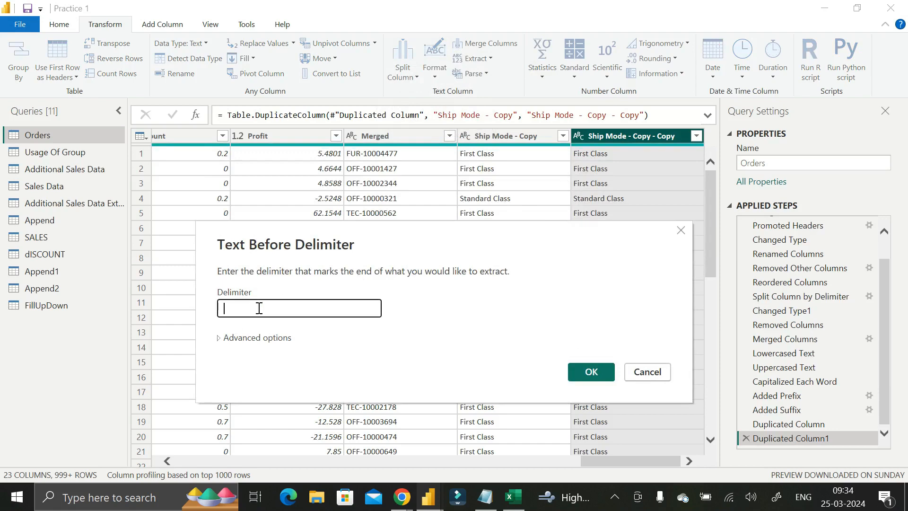
left_click(592, 372)
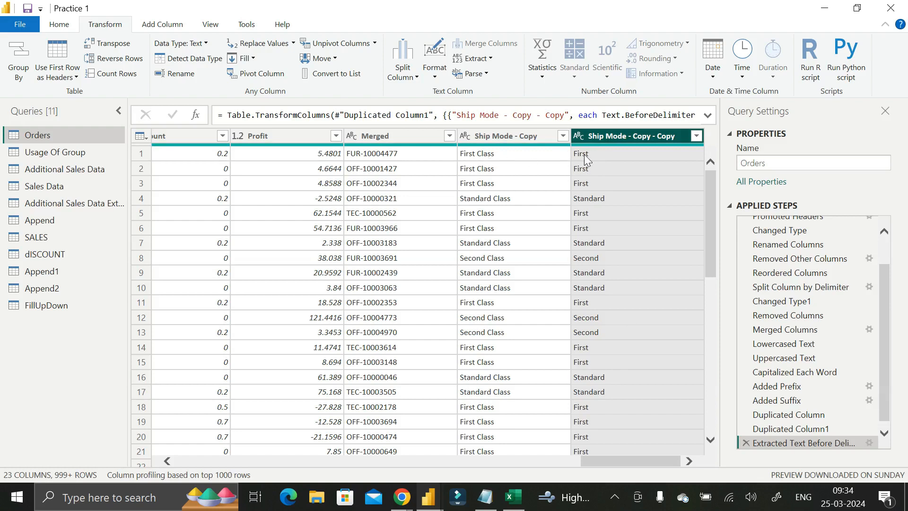
left_click(488, 58)
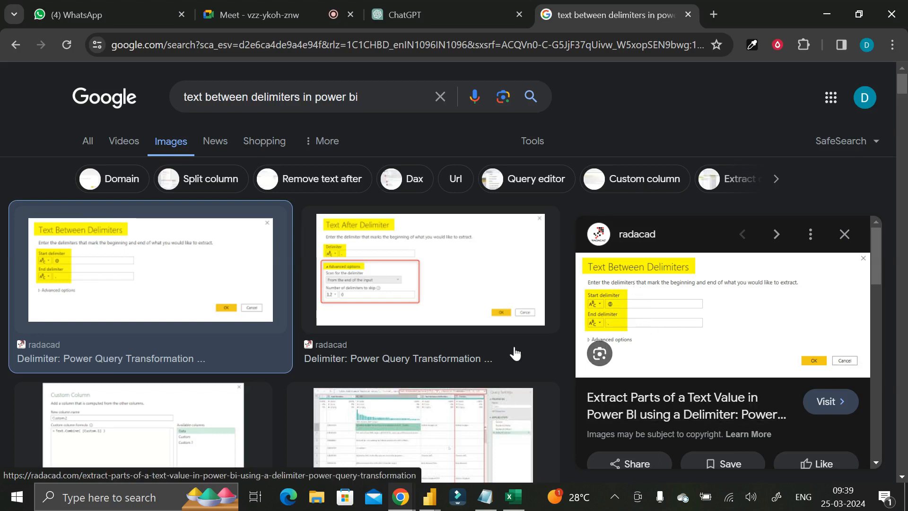
Step: Switch back to the Power Query Editor and extract the text between a space start delimiter and a comma end delimiter in the Product Name column
left_click(428, 496)
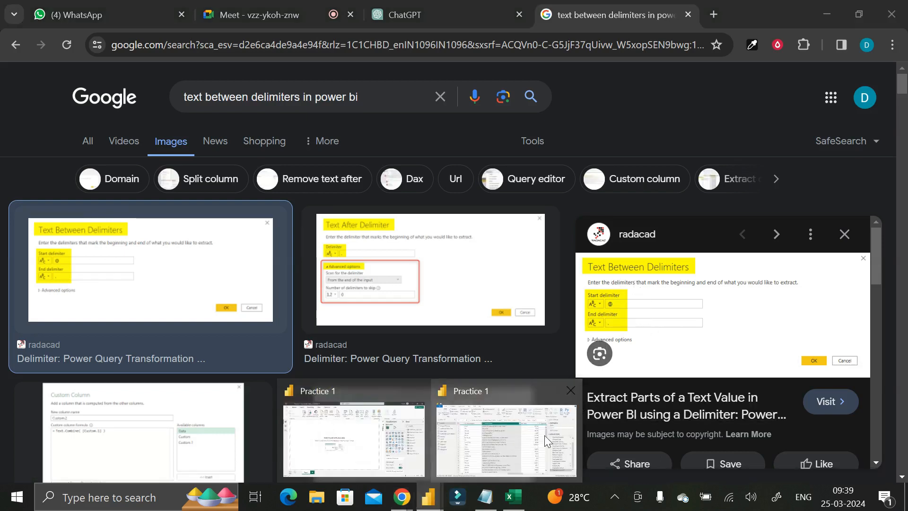
left_click(513, 439)
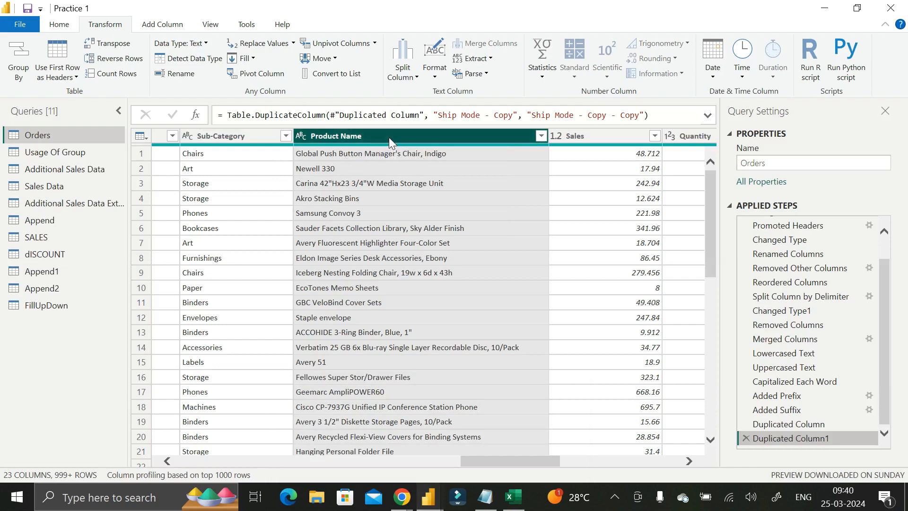
left_click(485, 61)
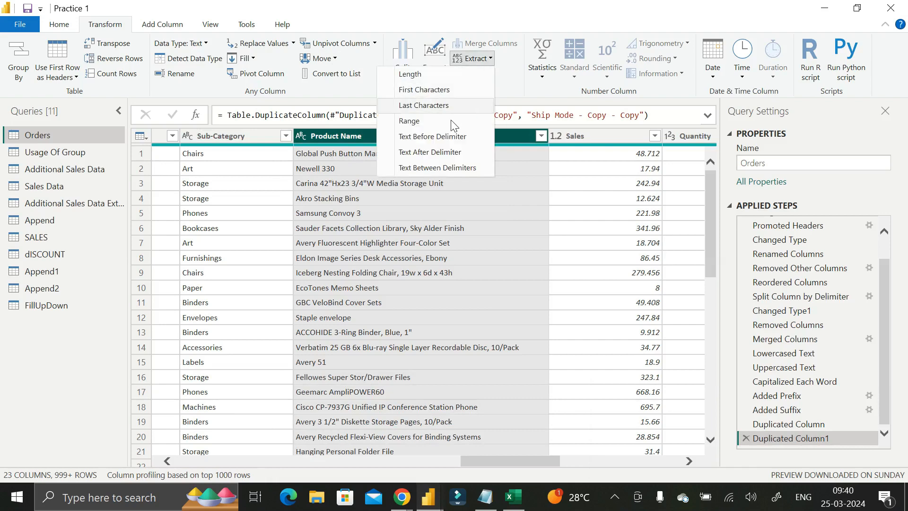
left_click(440, 171)
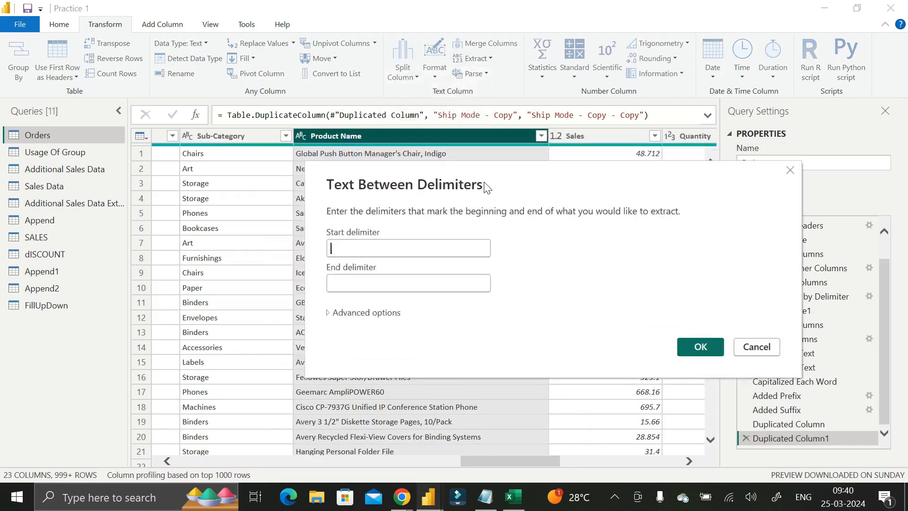
left_click(353, 334)
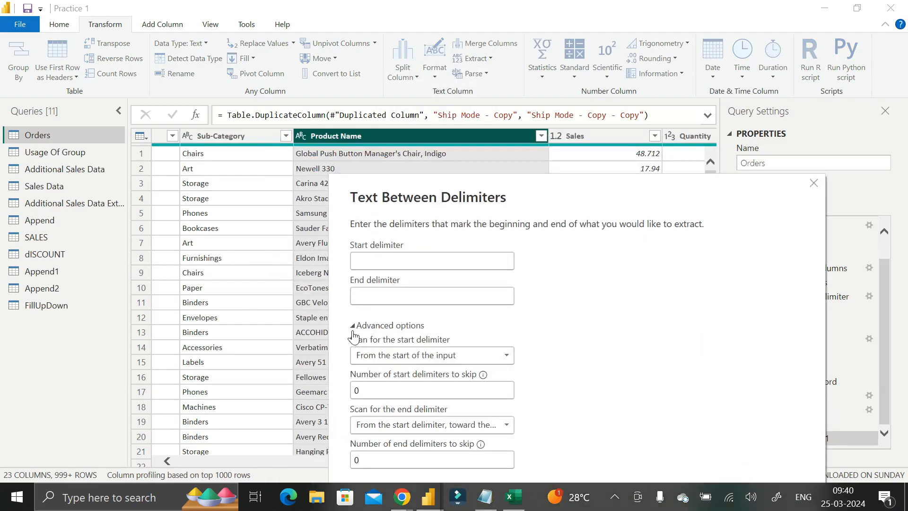
left_click(353, 334)
left_click(378, 261)
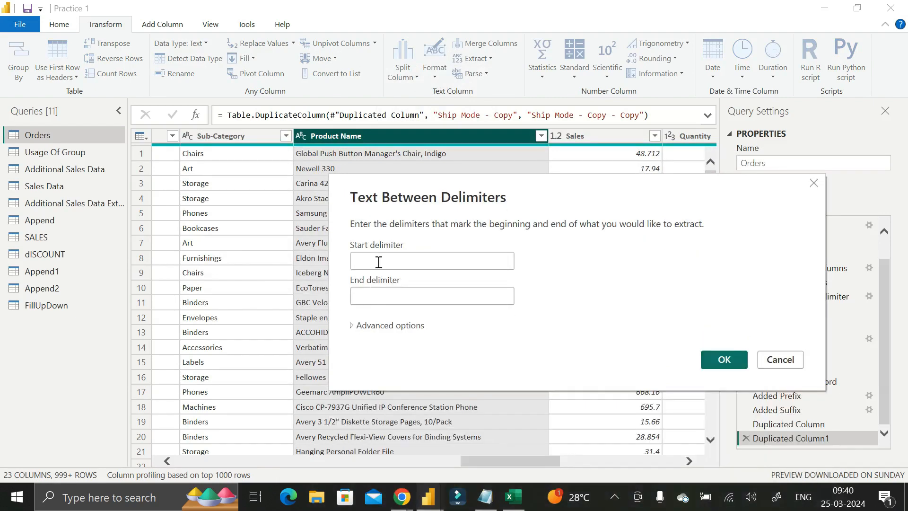
left_click(378, 297)
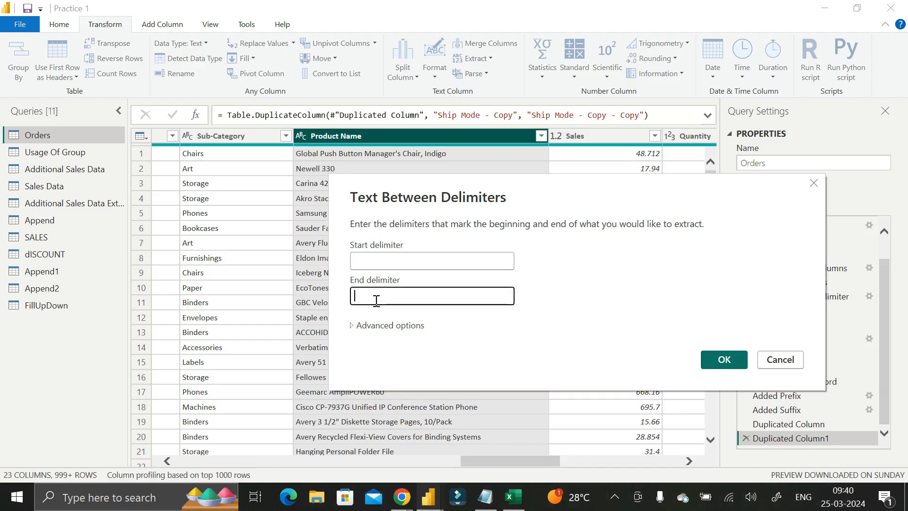
type(",")
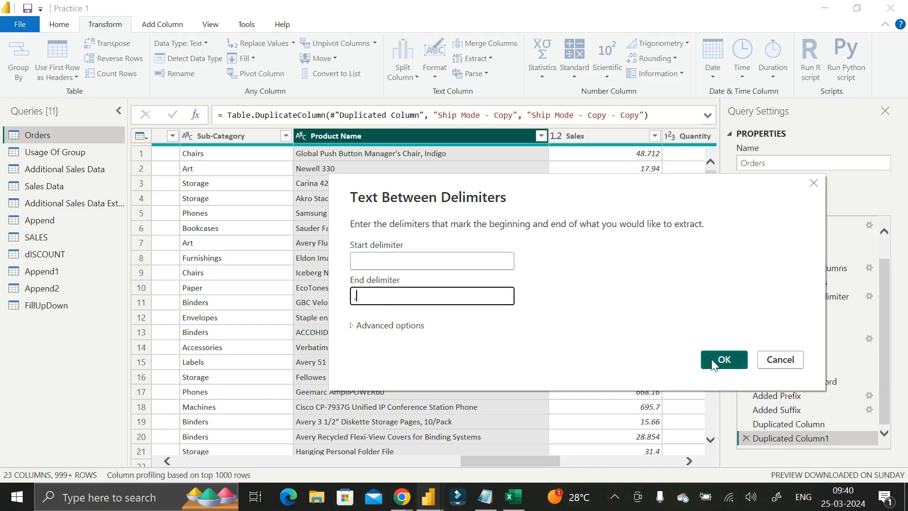
left_click(711, 360)
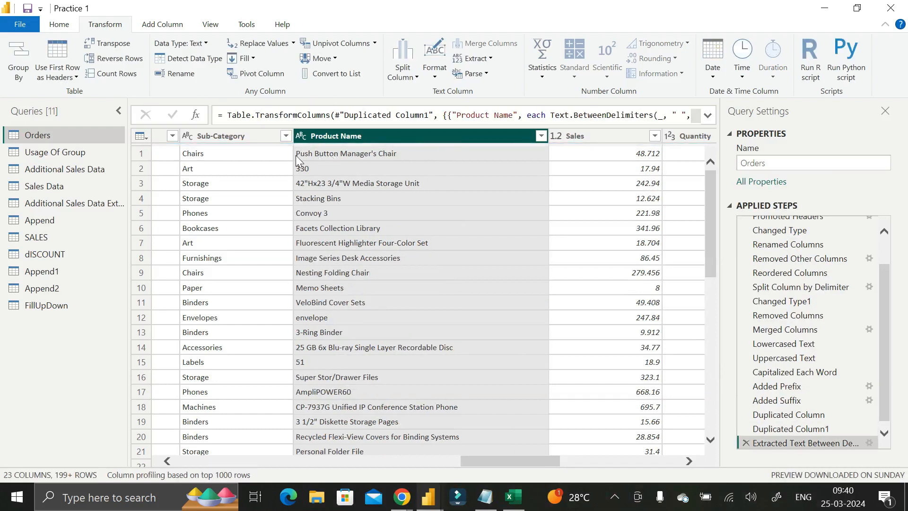
Step: Compare the Product Name column before and after the delimiter extraction, and review that step's start and end delimiter settings
left_click(756, 429)
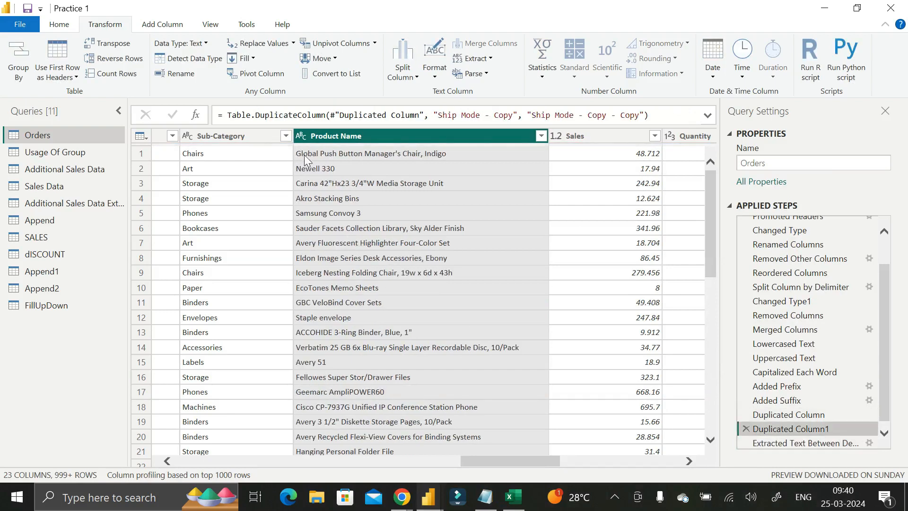
left_click(770, 443)
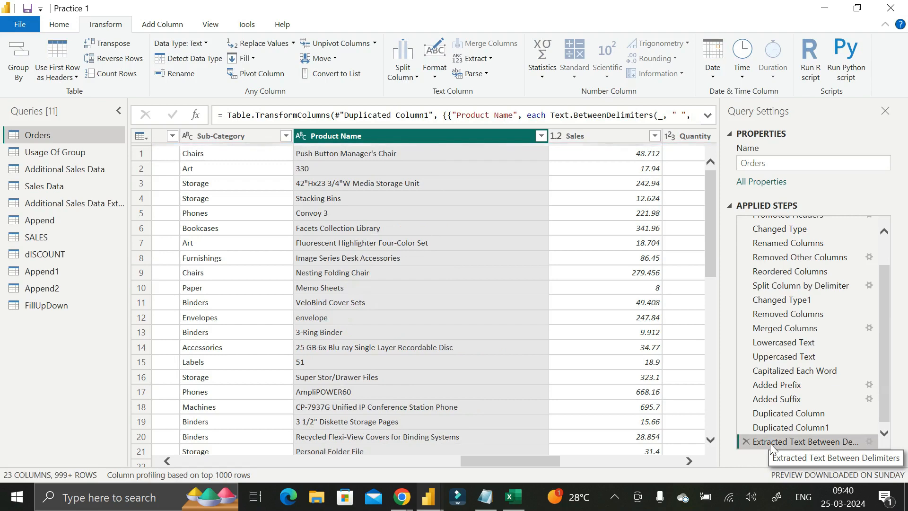
left_click(771, 427)
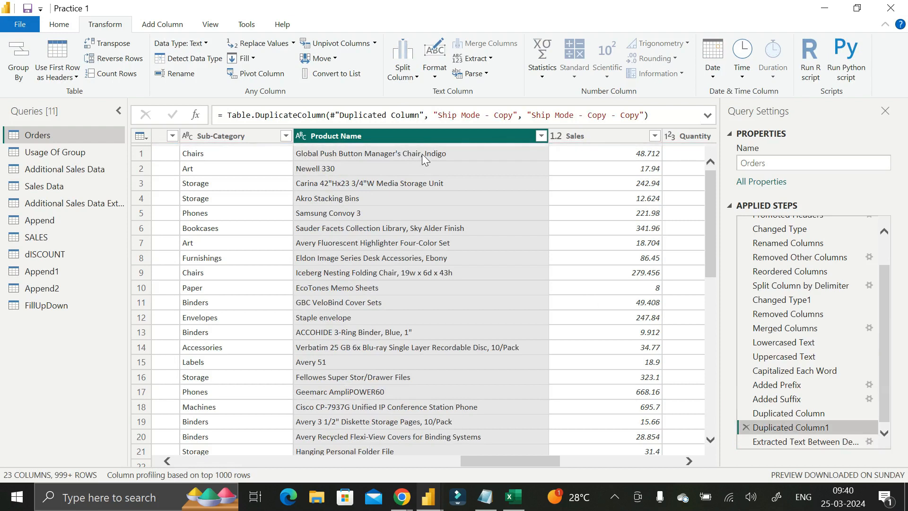
left_click(867, 441)
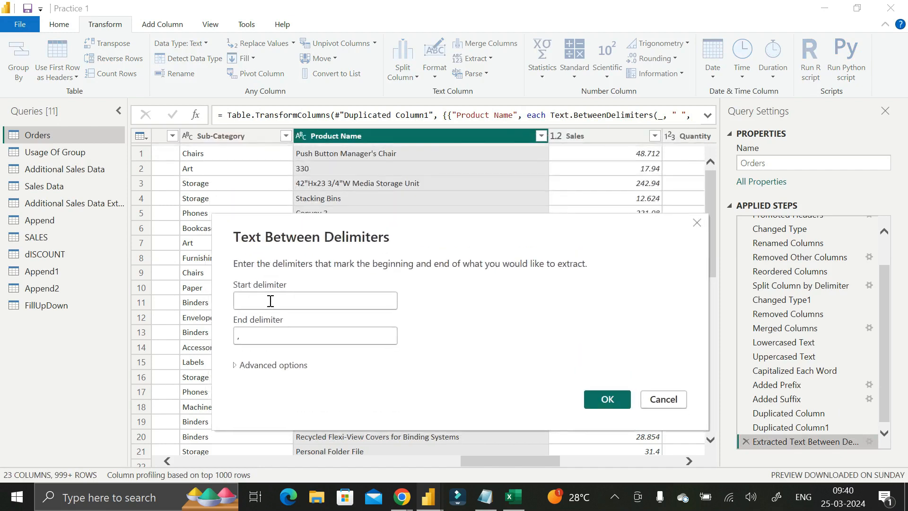
left_click(240, 335)
mouse_move(569, 235)
left_mouse_down()
mouse_move(544, 226)
mouse_move(580, 231)
left_mouse_up()
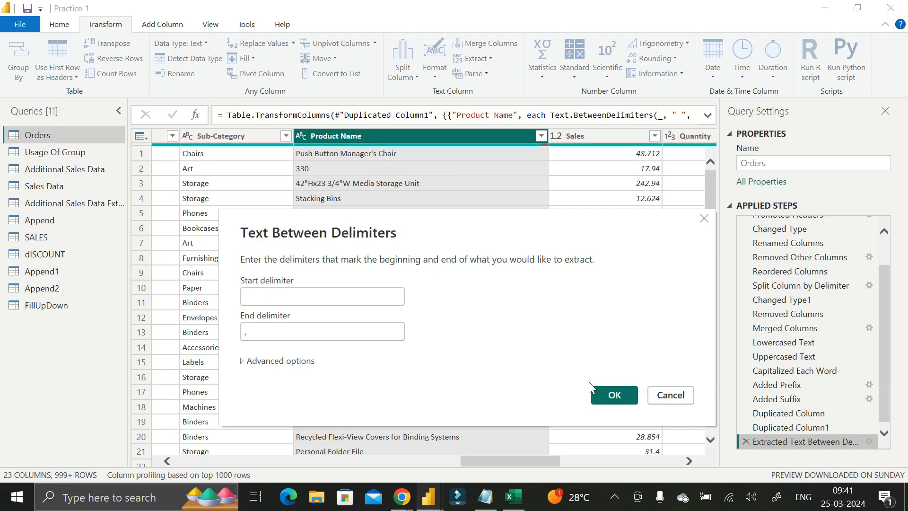
left_click(670, 400)
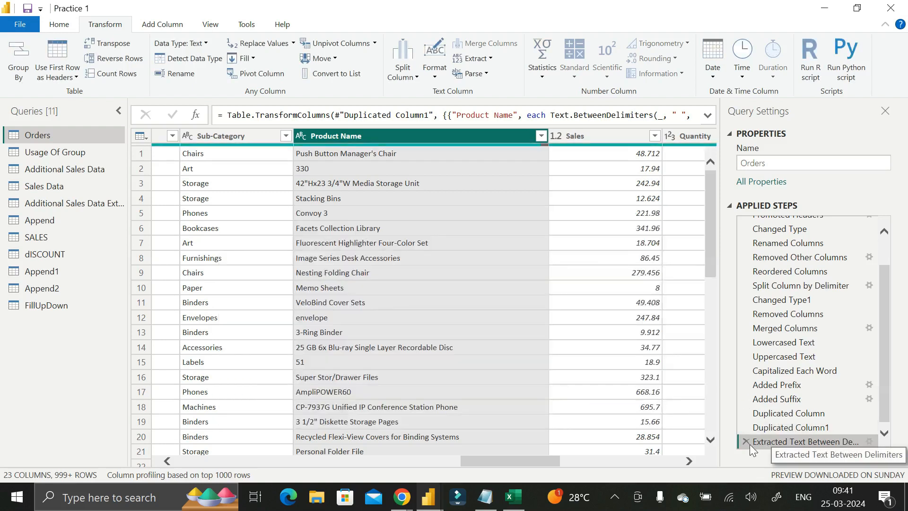
Step: Look through the available Extract, Parse and Statistics options for the Product Name column
left_click(490, 58)
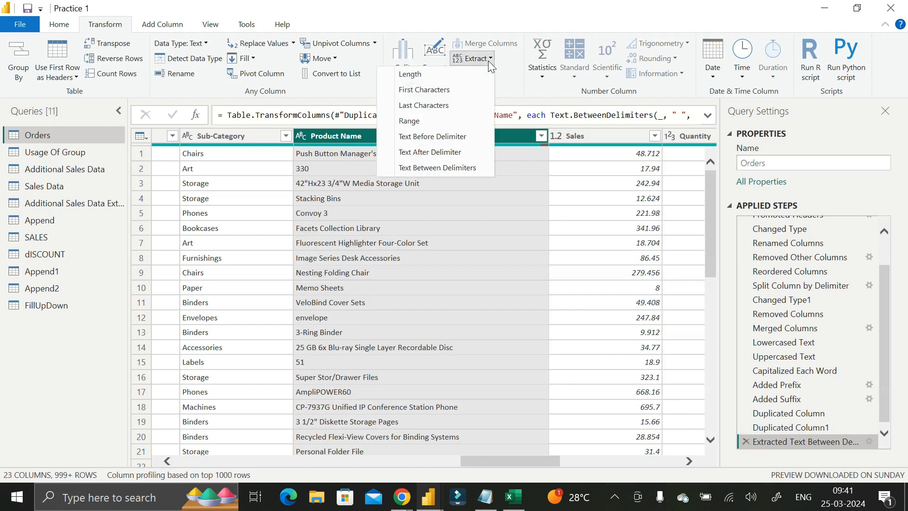
left_click(485, 73)
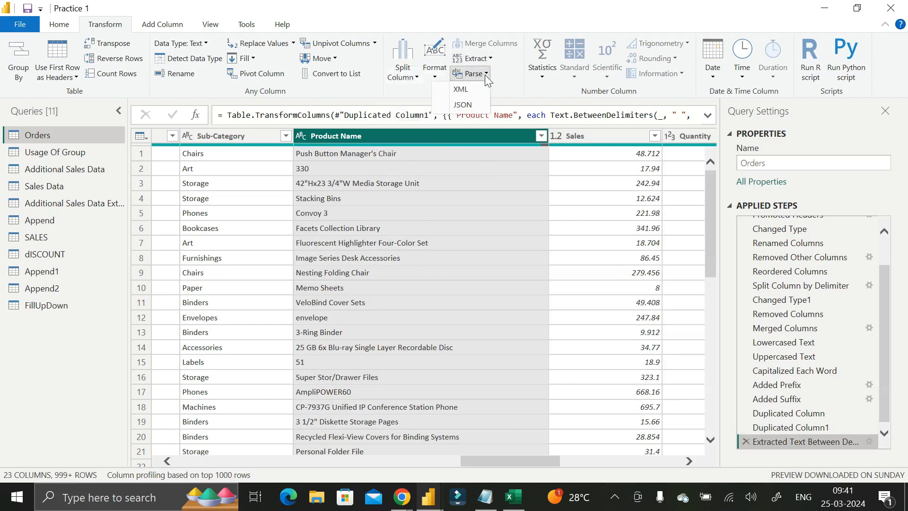
left_click(507, 73)
left_click(543, 73)
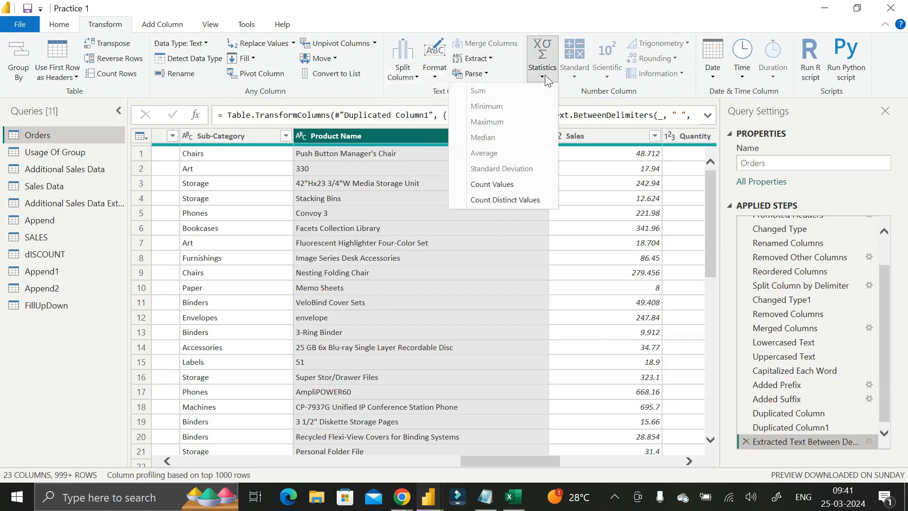
left_click(505, 63)
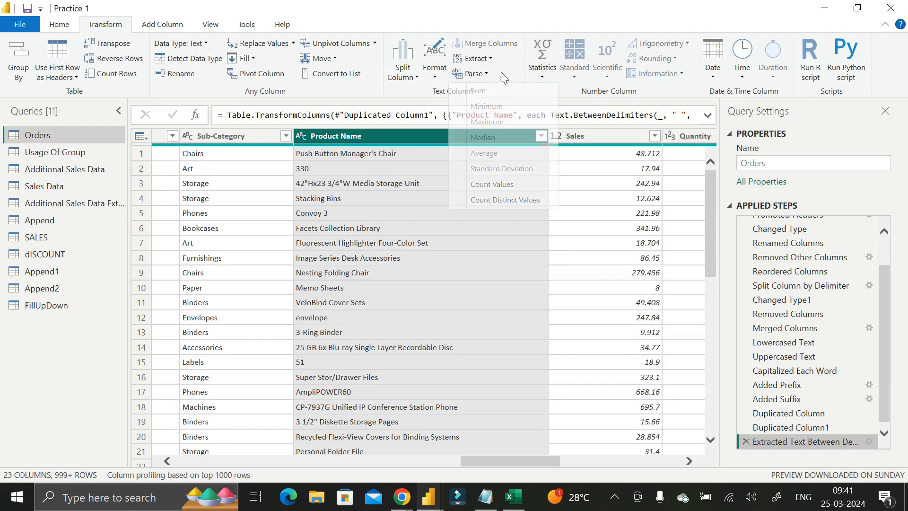
Step: Calculate the sum of the Quantity column with Statistics, and delete the resulting Calculated Sum step to restore the table
left_click_drag(474, 462, 705, 450)
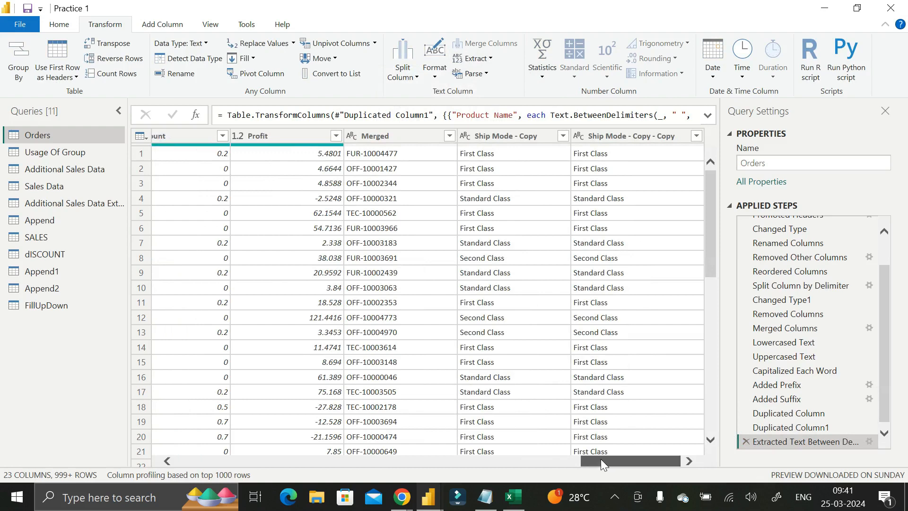
left_click_drag(601, 461, 572, 460)
left_click(351, 132)
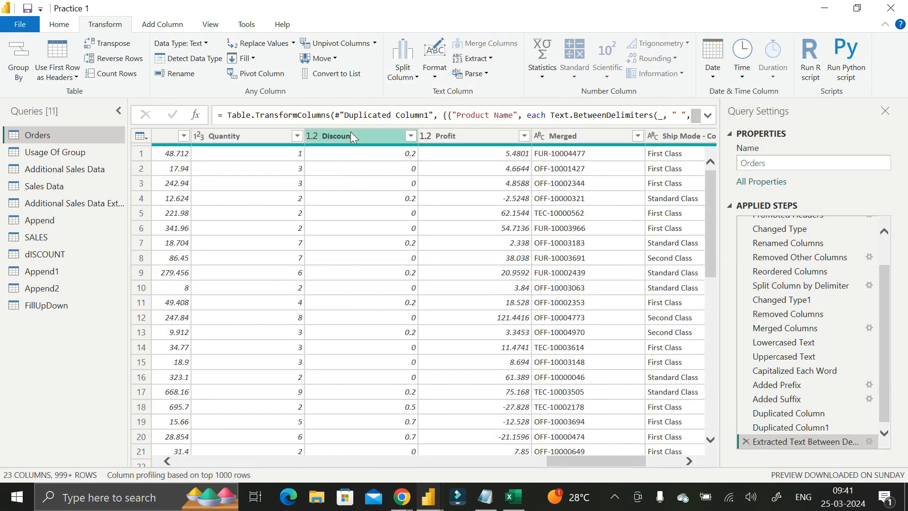
left_click(273, 136)
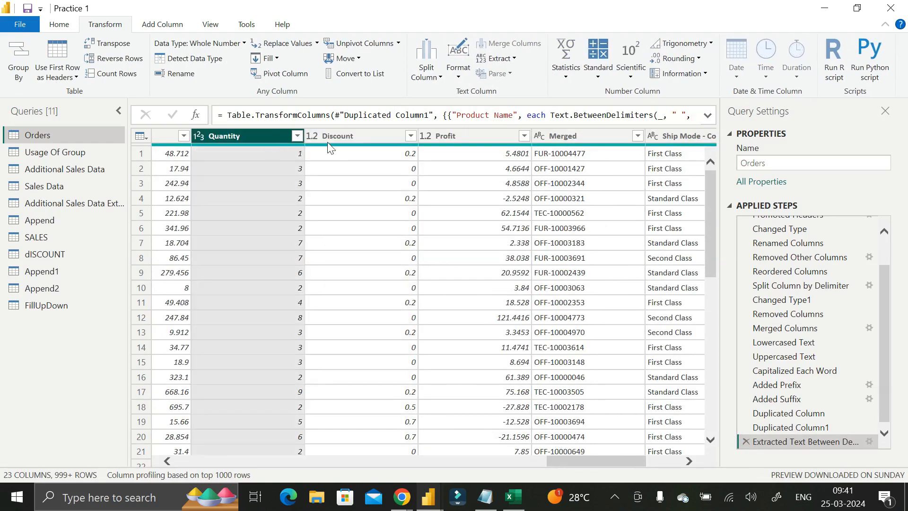
left_click_drag(561, 462, 536, 455)
left_click(564, 80)
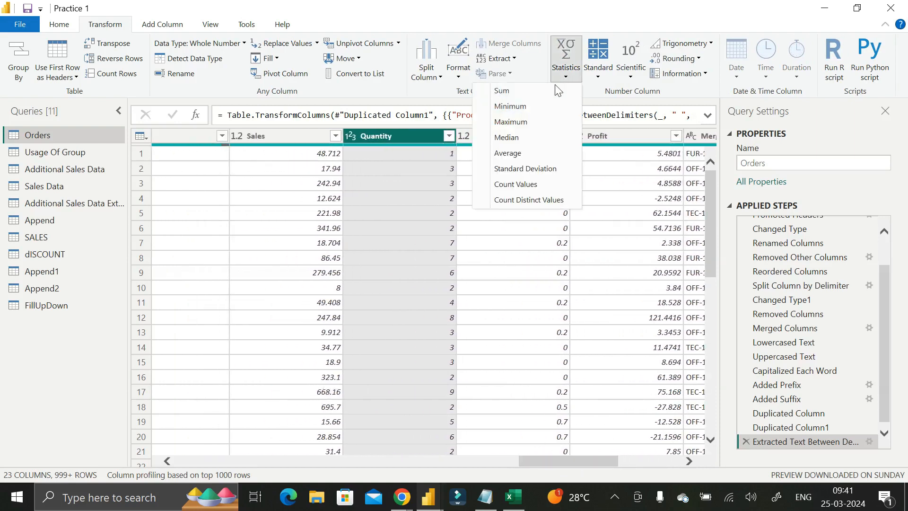
left_click(523, 92)
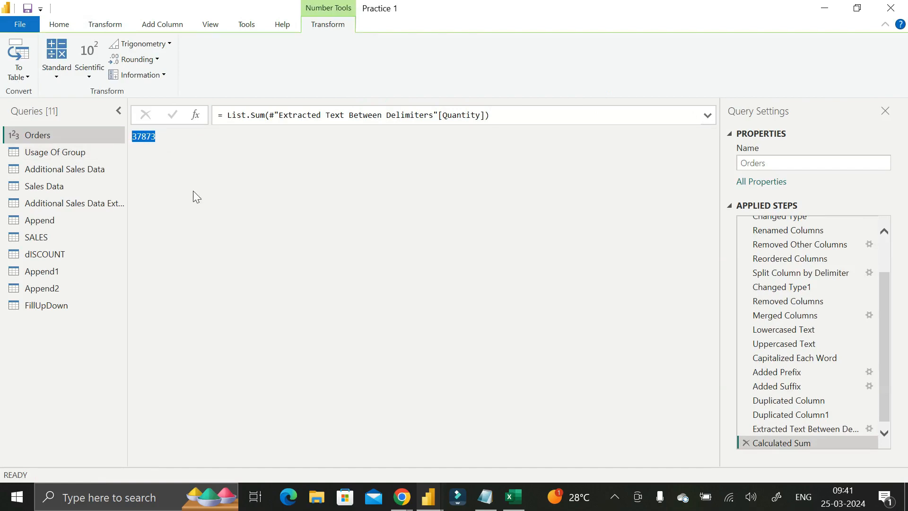
left_click(747, 444)
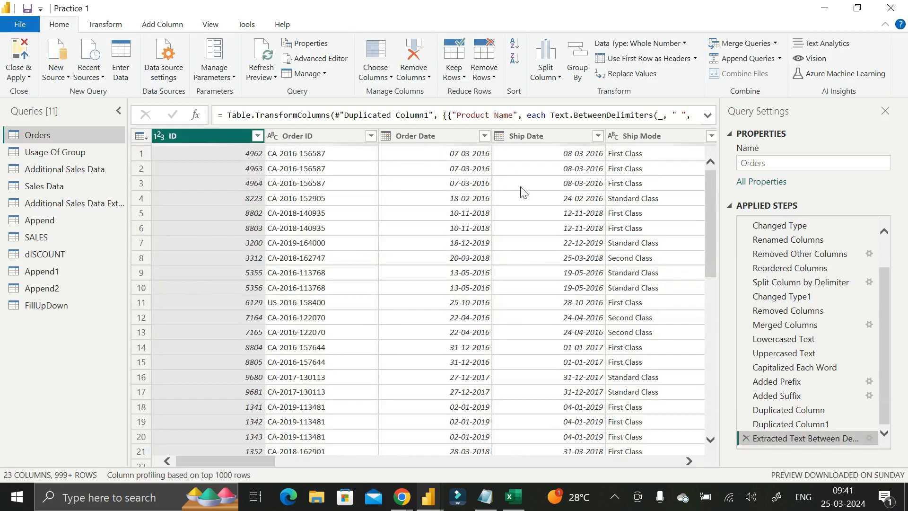
Step: Calculate the maximum of the Quantity column, and delete the resulting Calculated Maximum step to restore the table
left_click_drag(246, 461, 575, 480)
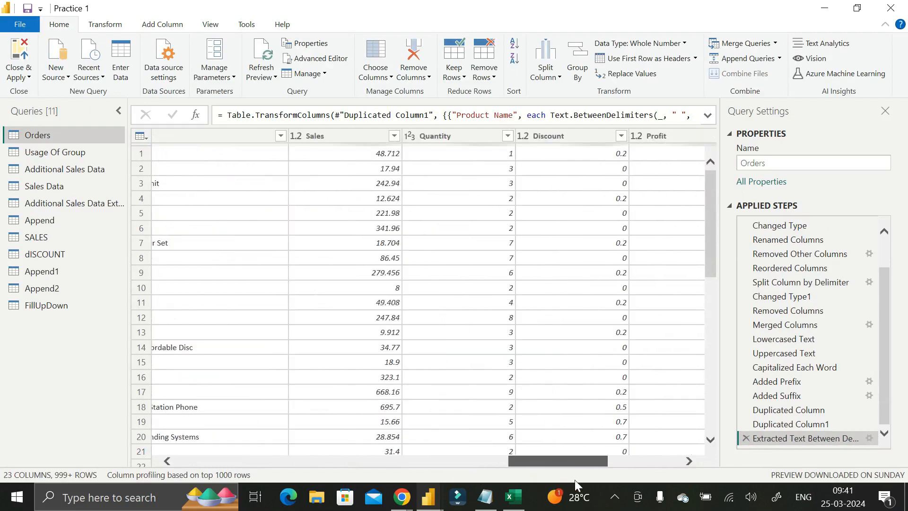
left_click(472, 136)
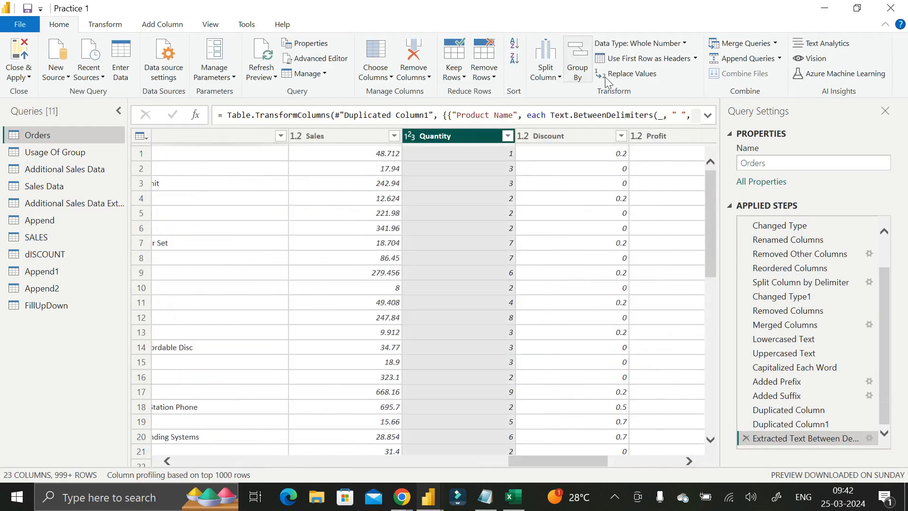
left_click(124, 26)
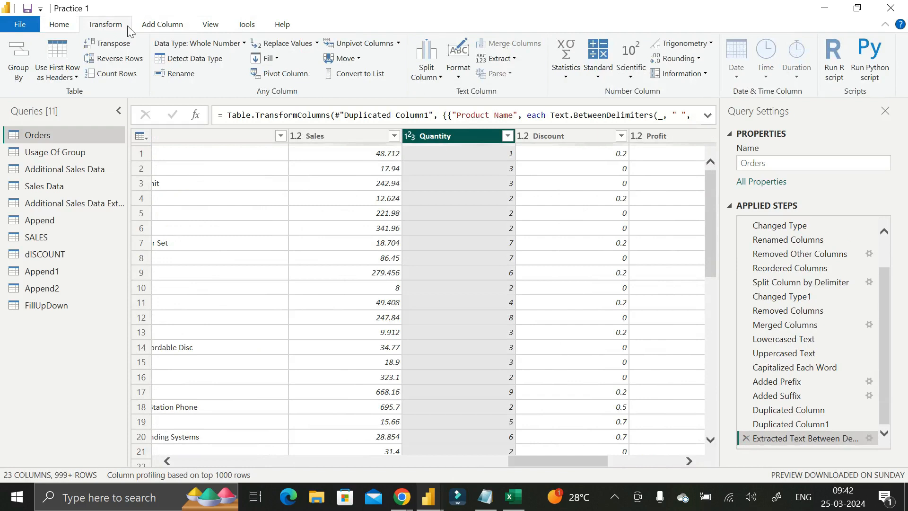
left_click(568, 74)
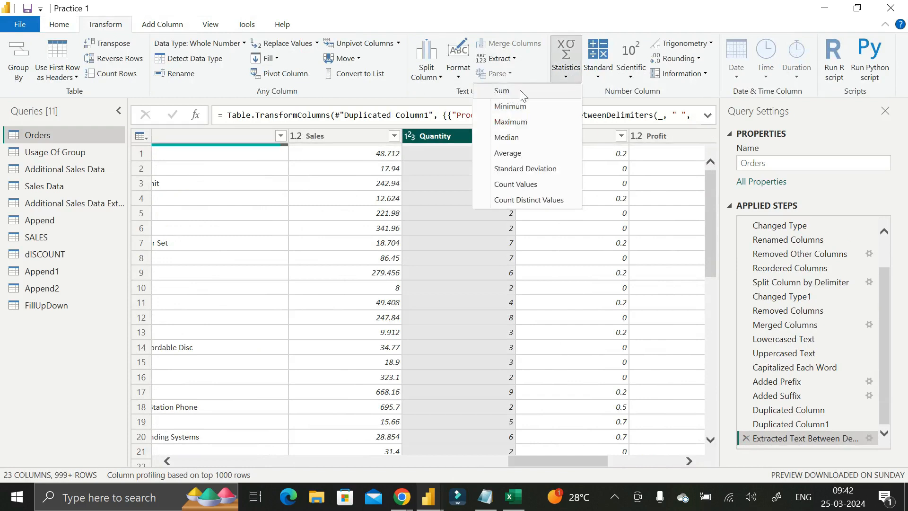
left_click(526, 125)
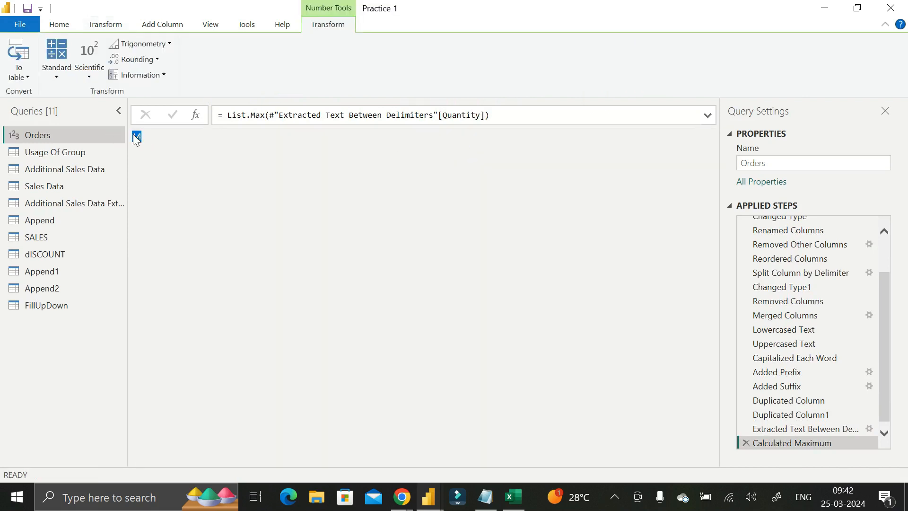
left_click(745, 444)
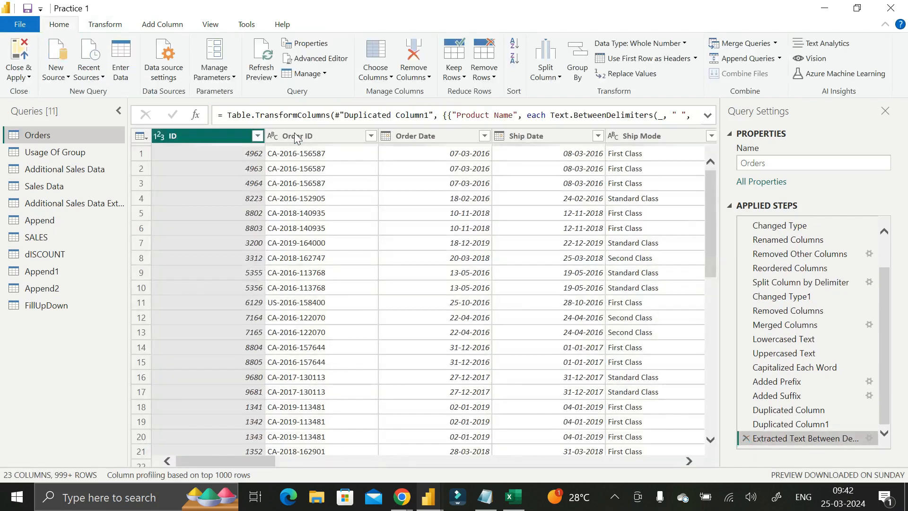
Step: Review the Statistics calculations available for the Quantity column, and add 1 to each value with the Standard Add operation
left_click_drag(234, 461, 581, 450)
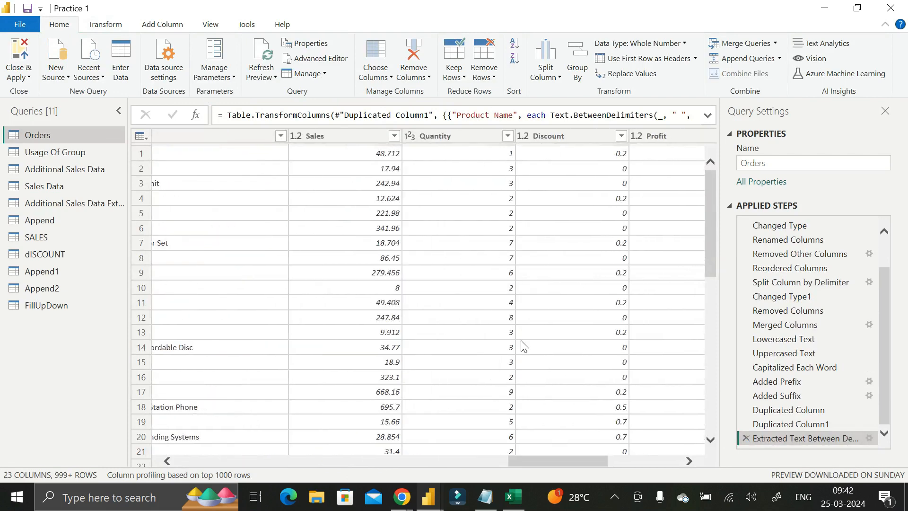
left_click(464, 135)
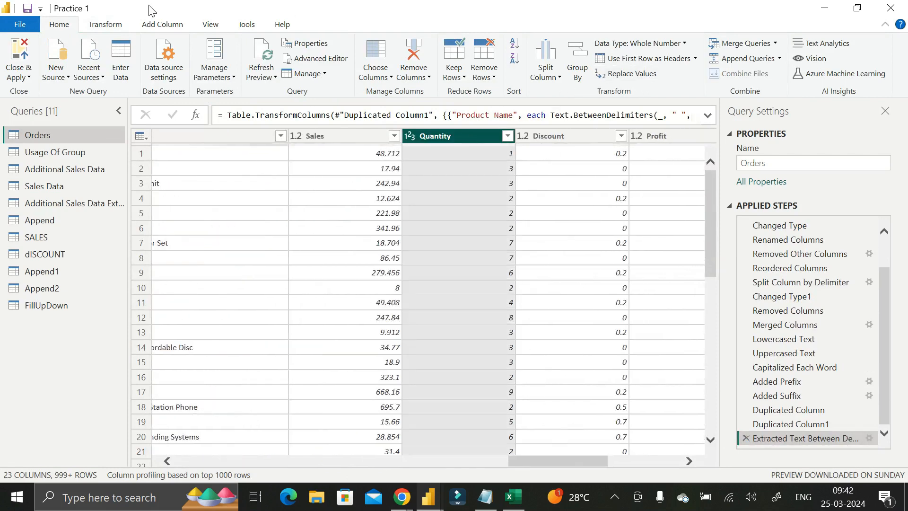
left_click(105, 25)
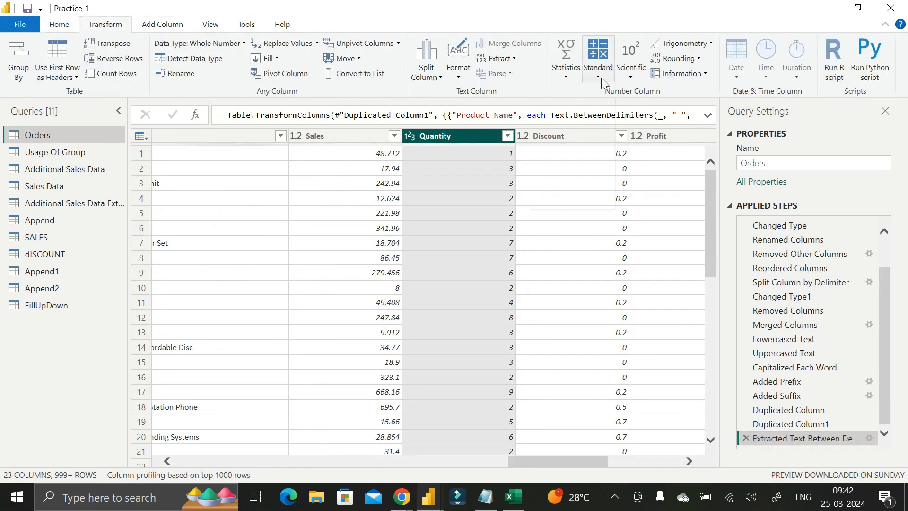
left_click(599, 77)
left_click(567, 77)
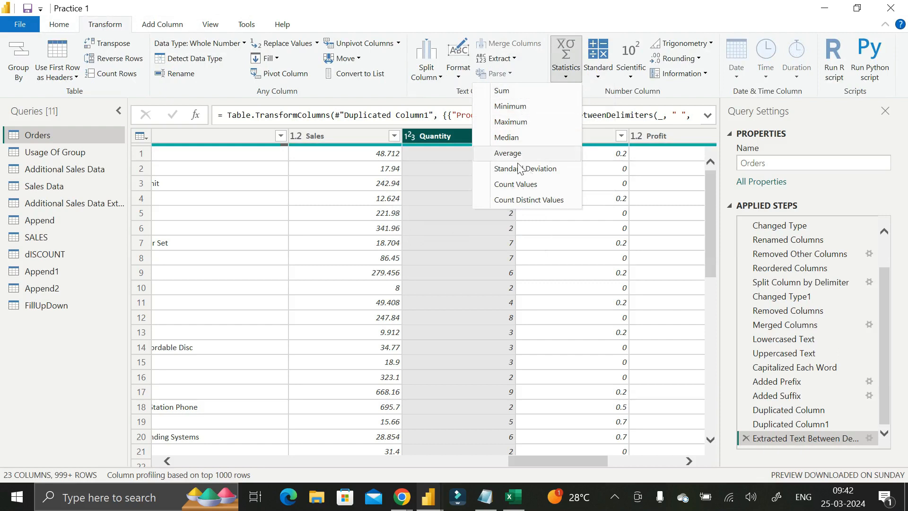
left_click(600, 77)
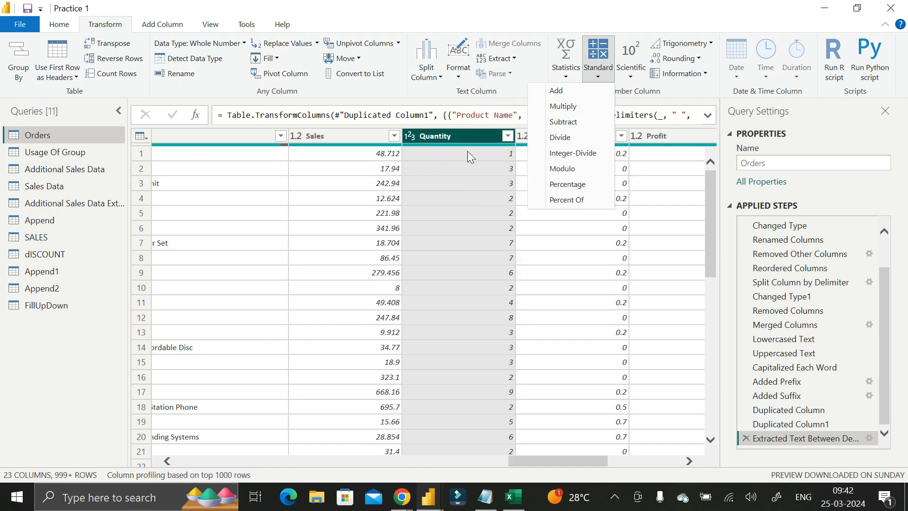
left_click(563, 94)
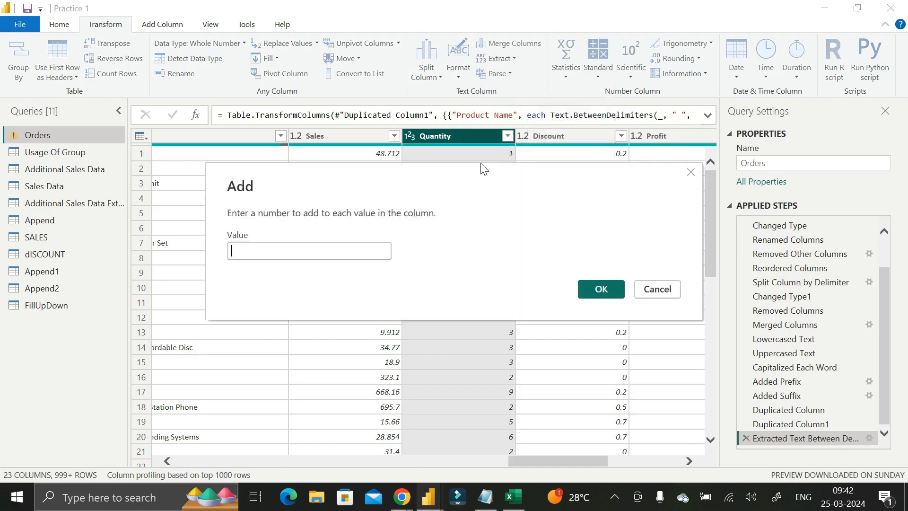
left_click_drag(348, 194, 344, 274)
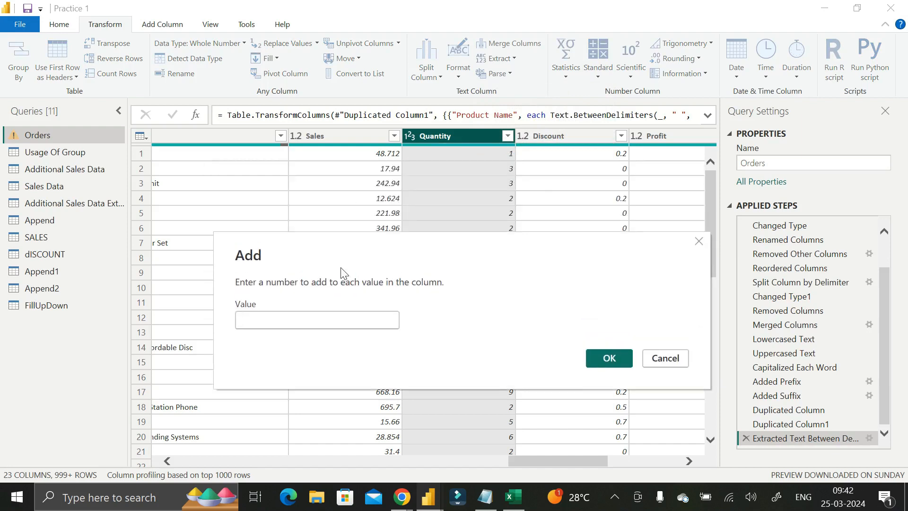
left_click(268, 320)
type("1")
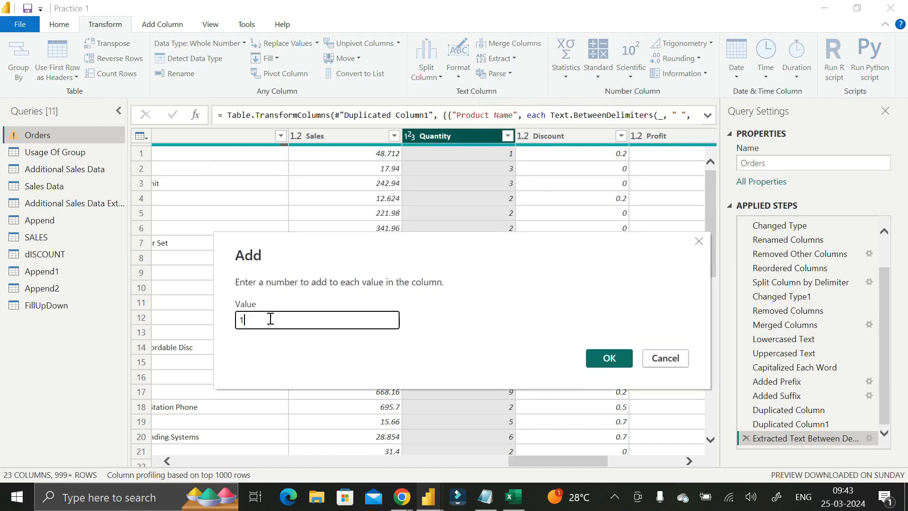
left_click(609, 358)
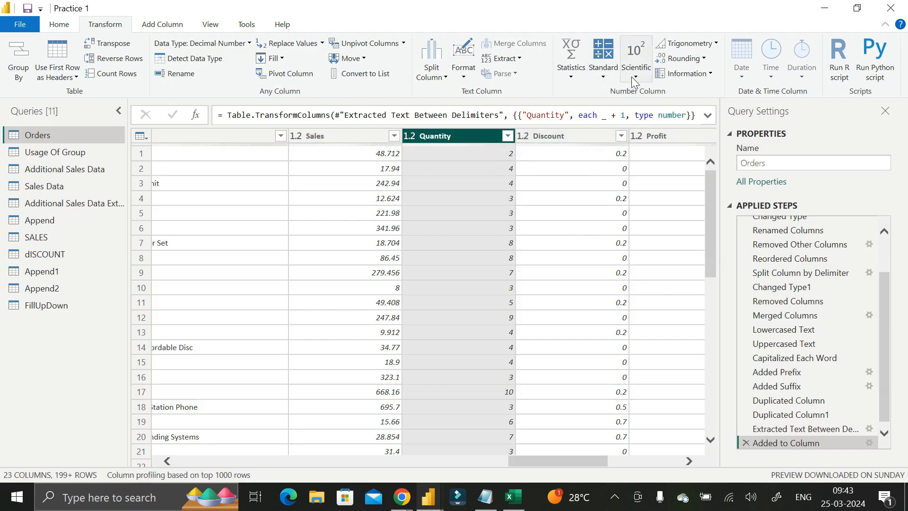
Step: Look over the remaining Standard operations, and square the Quantity values with the Scientific Power option
left_click(605, 76)
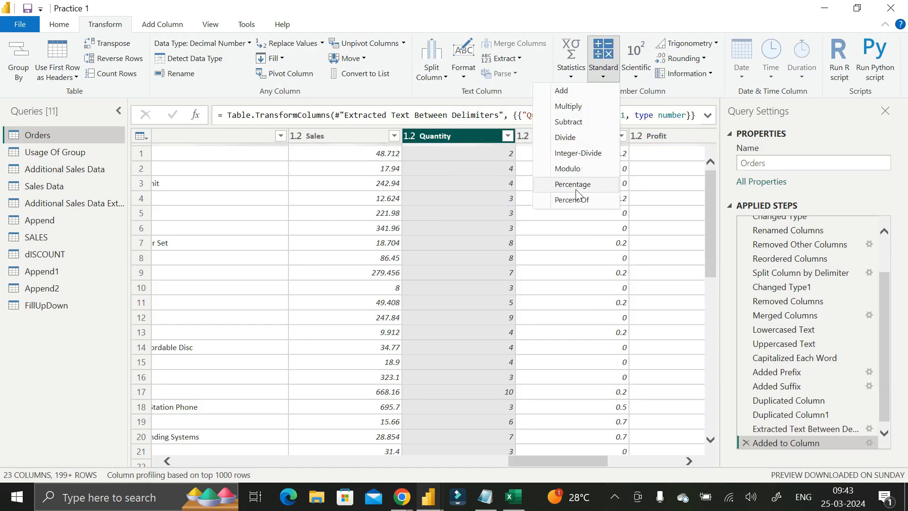
left_click(638, 81)
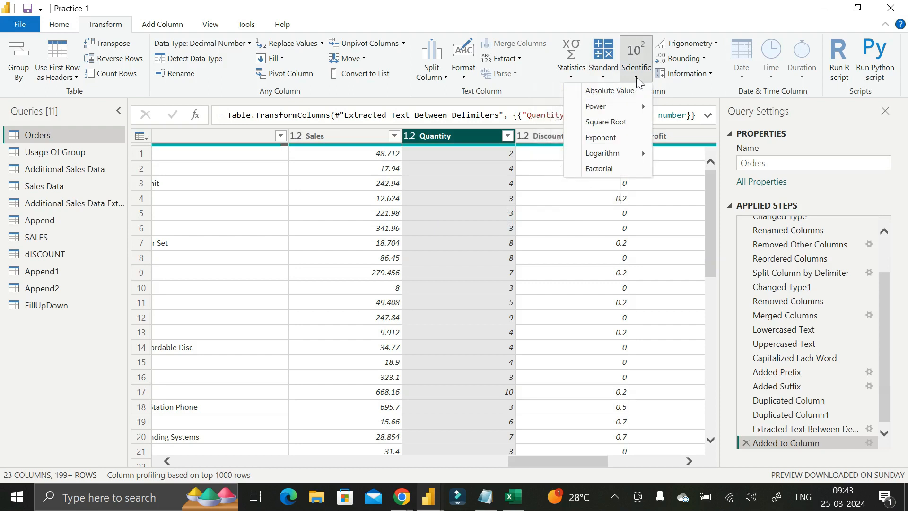
mouse_move(639, 106)
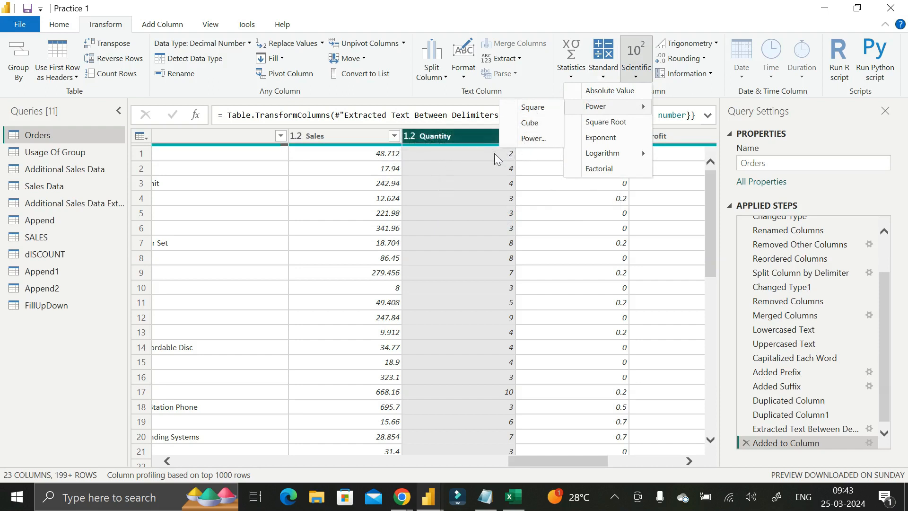
left_click(527, 107)
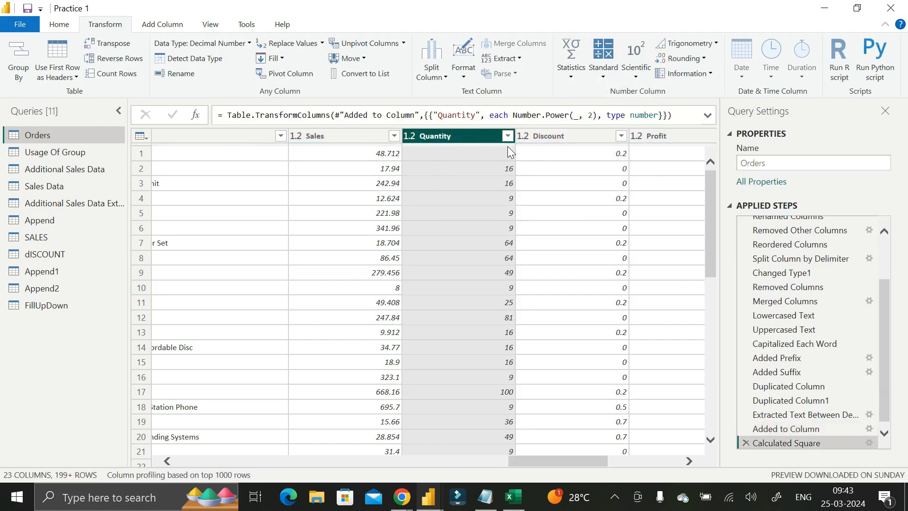
Step: Look through the Scientific options, such as Absolute Value, Logarithm and Factorial, and the Rounding options for the Quantity column
left_click(636, 78)
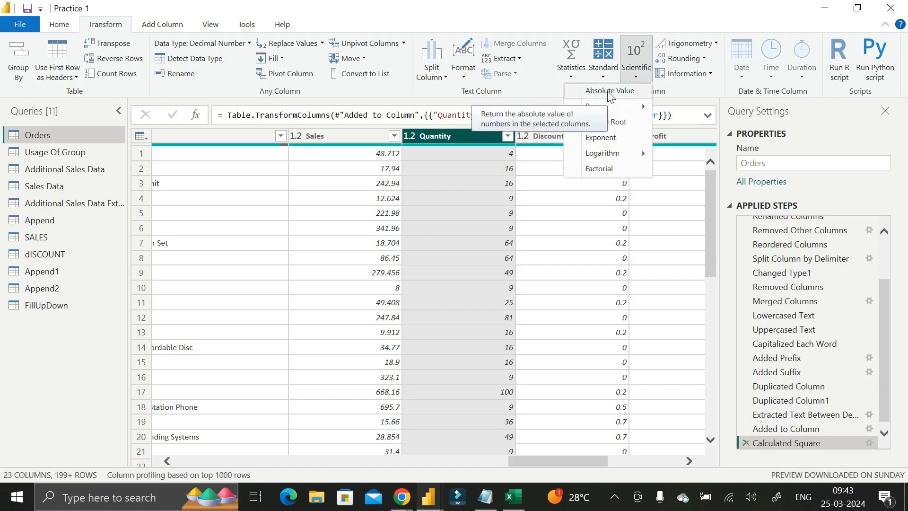
left_click(610, 24)
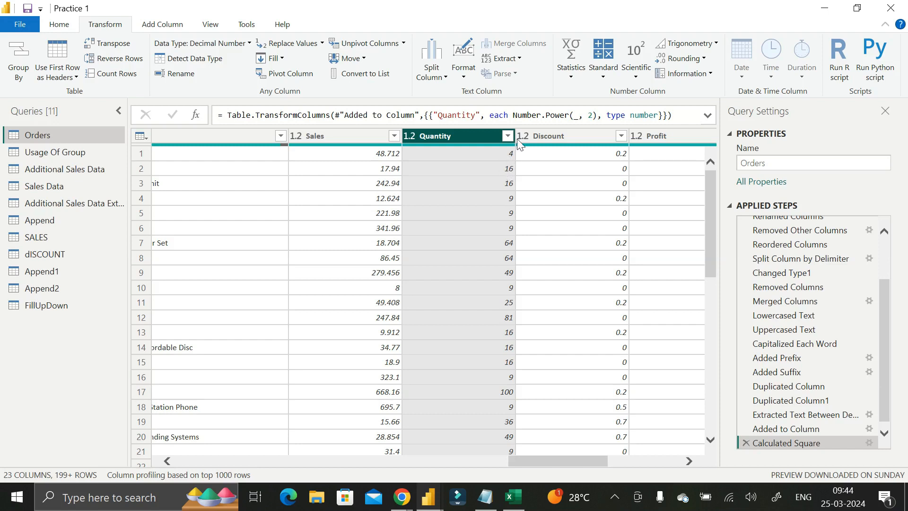
left_click(638, 83)
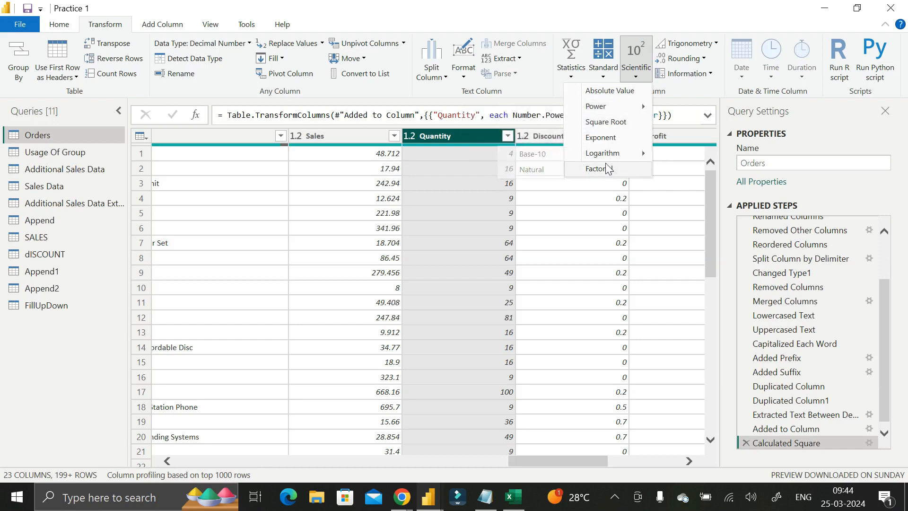
mouse_move(617, 155)
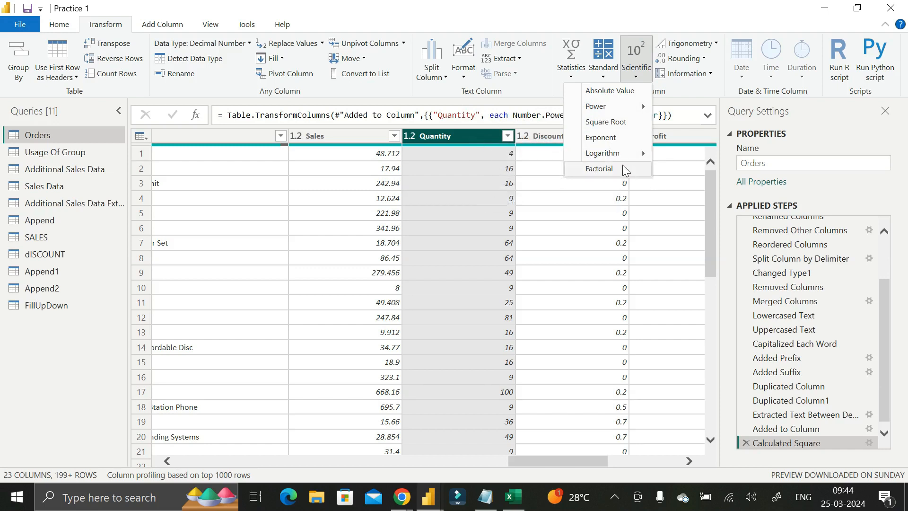
left_click(637, 78)
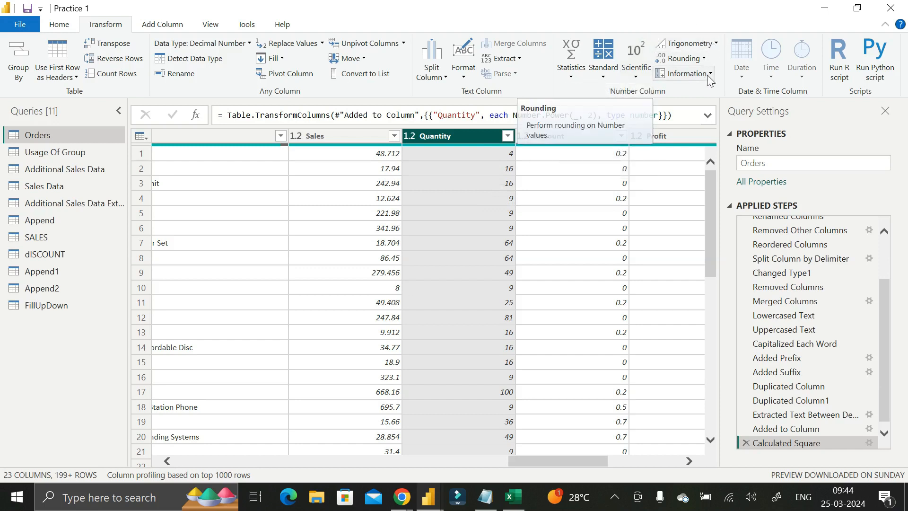
left_click(704, 58)
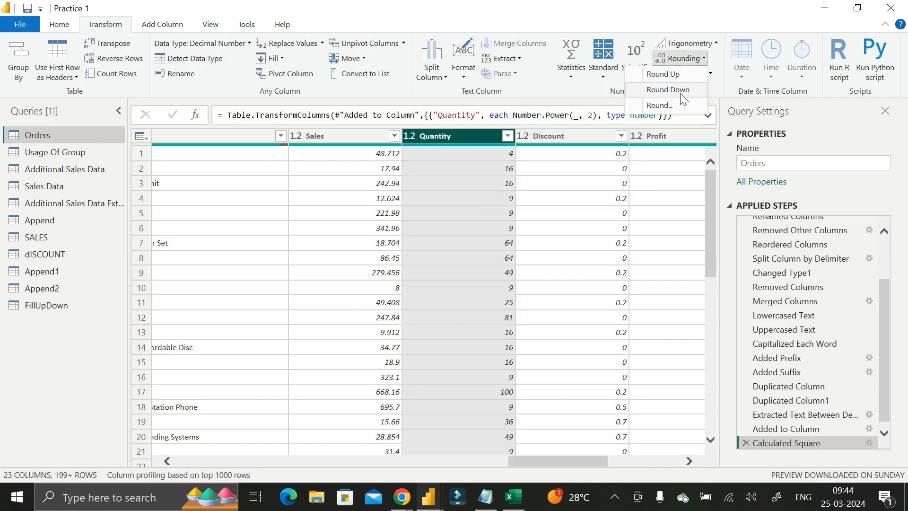
Step: Round the values of the Discount column up
left_click(580, 138)
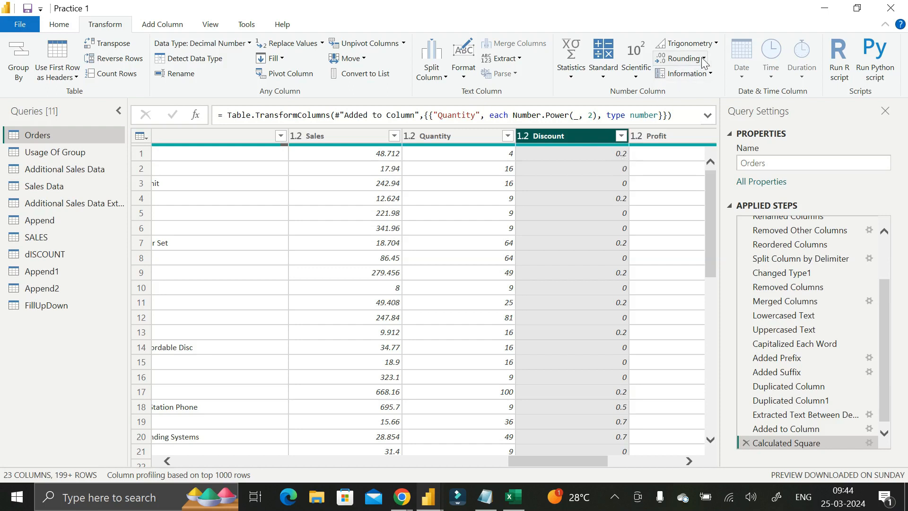
left_click(681, 59)
left_click(662, 75)
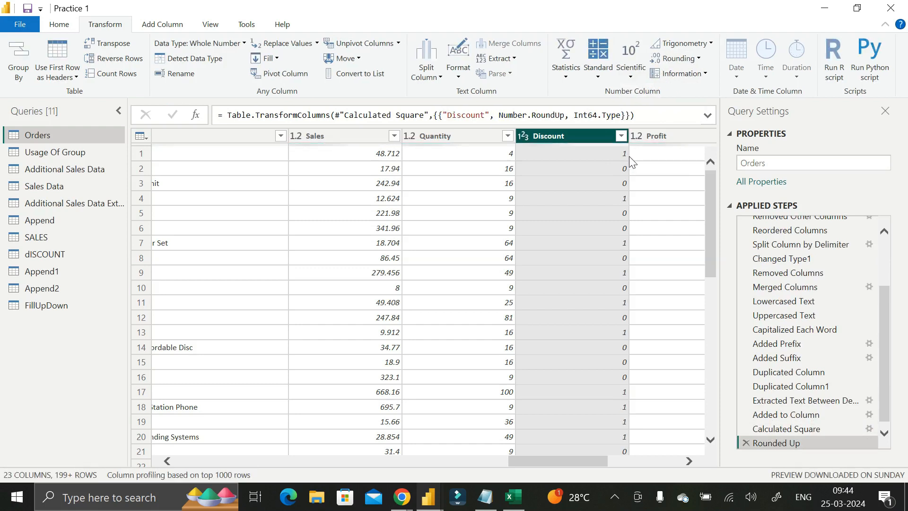
Step: Delete the Rounded Up step and round the Discount column's values down instead
left_click(746, 443)
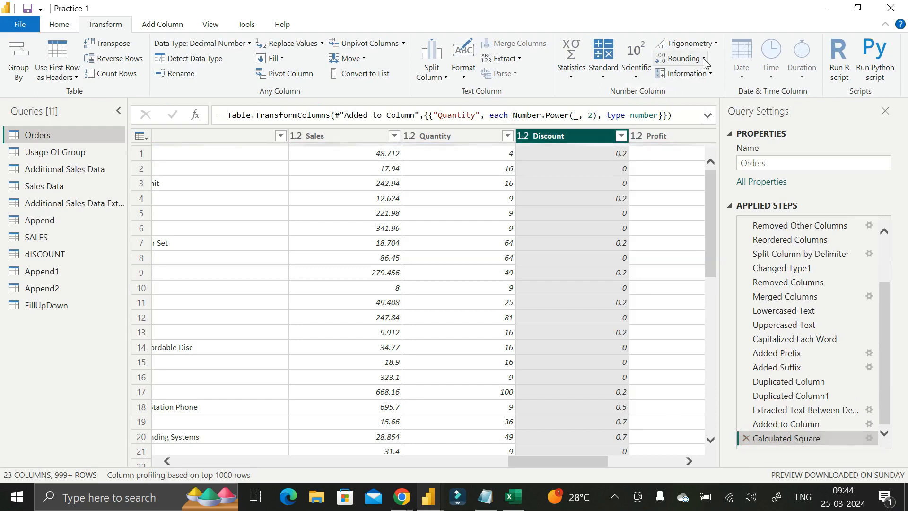
left_click(684, 59)
left_click(667, 90)
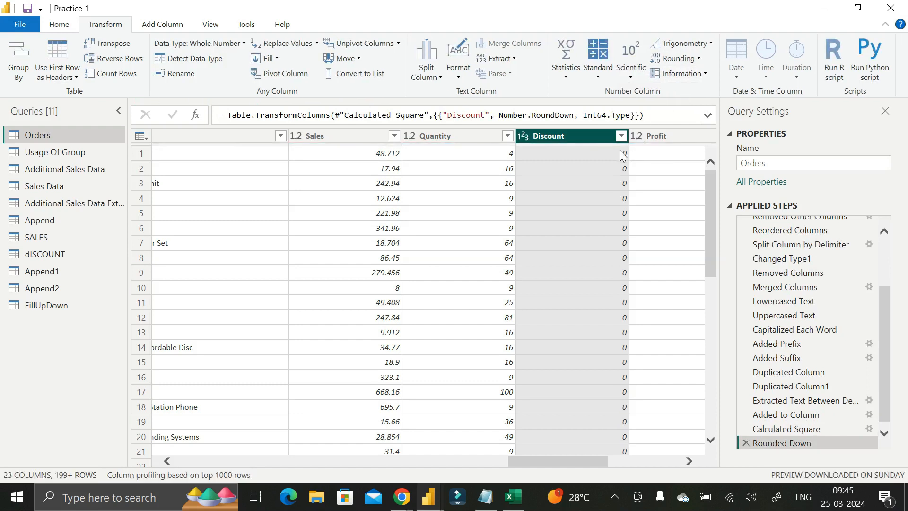
Step: Delete the Rounded Down step and view the decimal places setting of the Round option for the Discount column
left_click(746, 443)
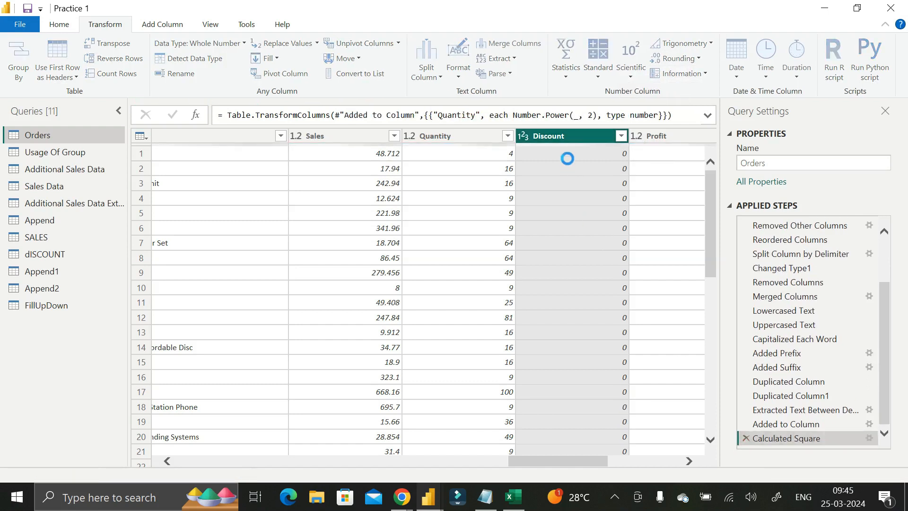
left_click(703, 59)
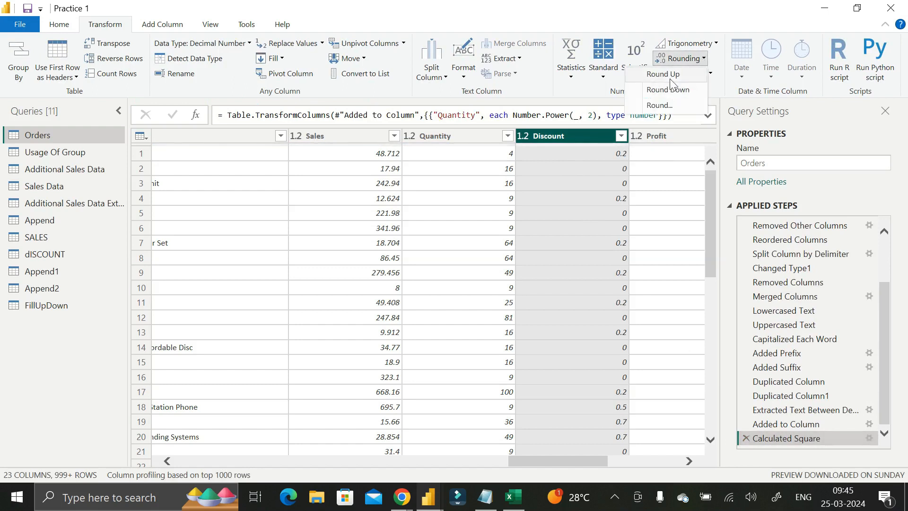
left_click(662, 105)
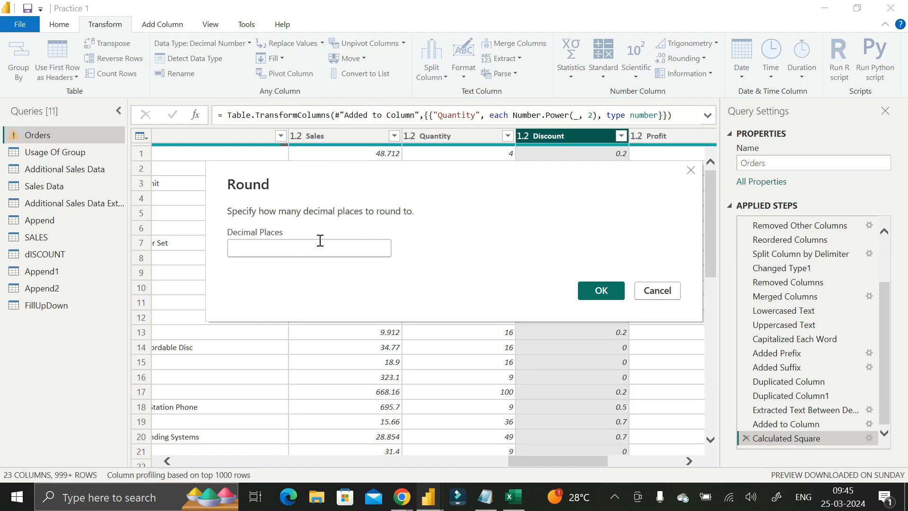
left_click(657, 290)
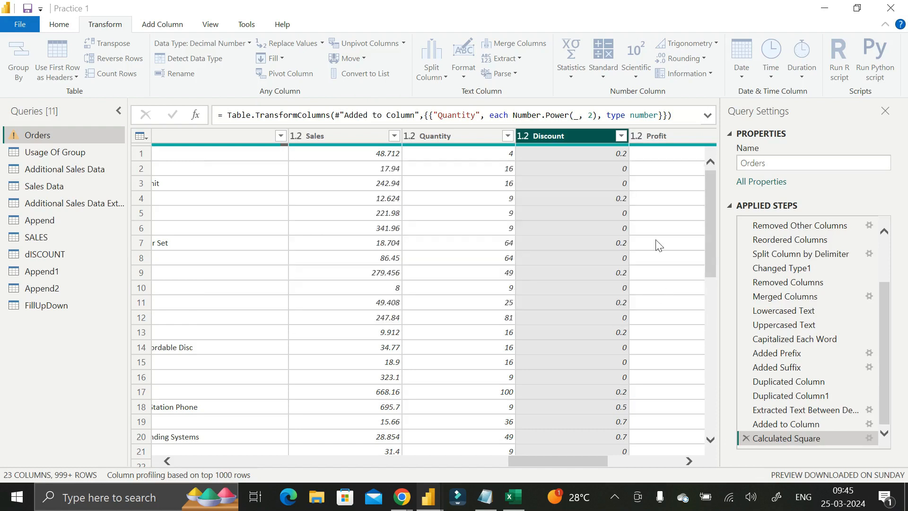
Step: Replace the Quantity values with an Is Even check, and look at the data types available for the column
left_click(709, 78)
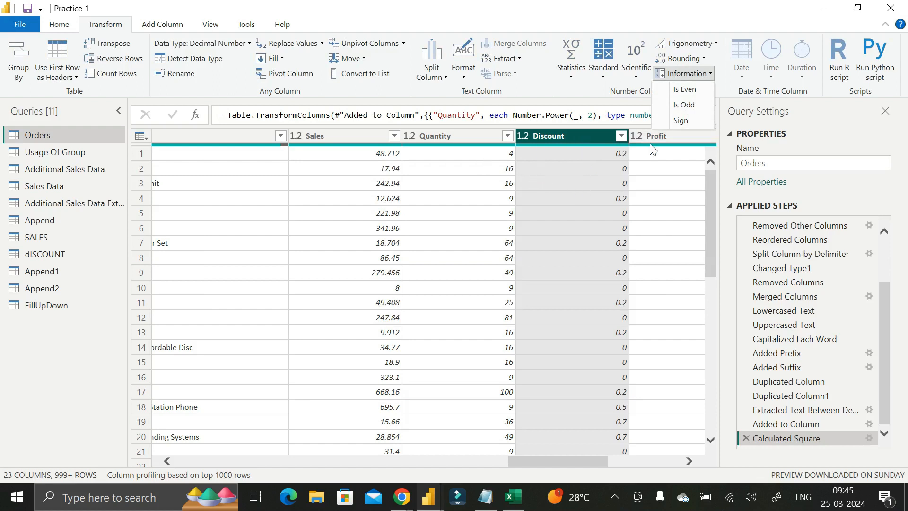
left_click(453, 137)
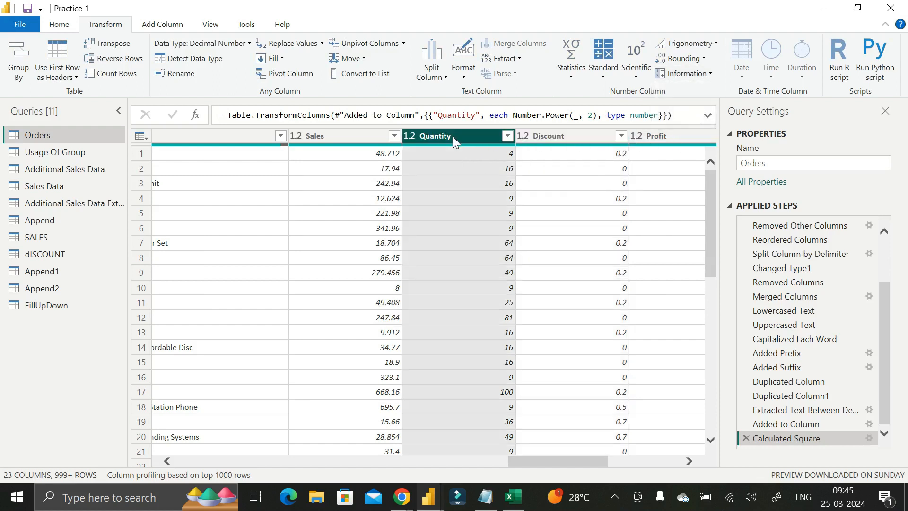
left_click(708, 74)
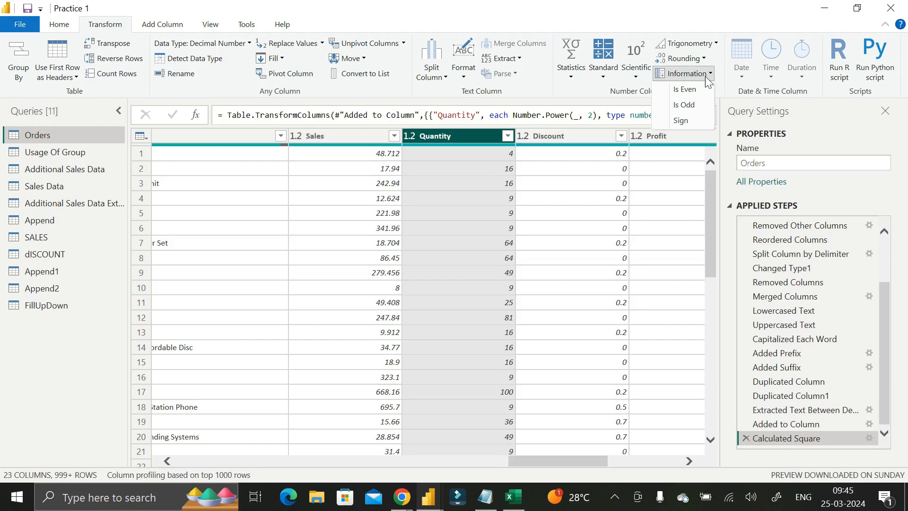
left_click(686, 90)
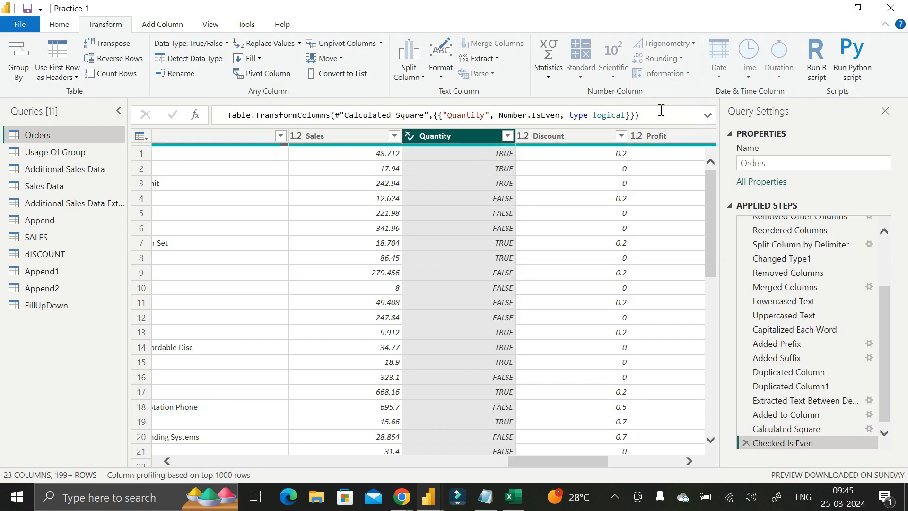
left_click(410, 135)
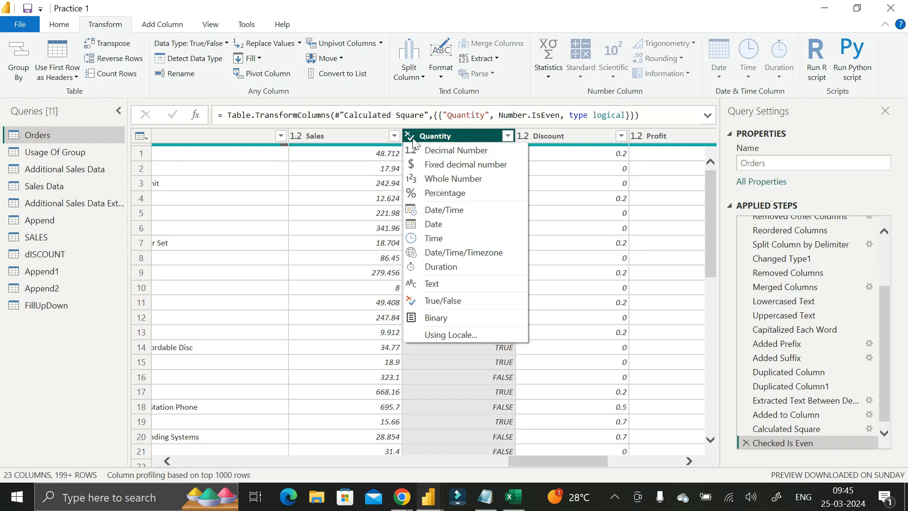
left_click(665, 27)
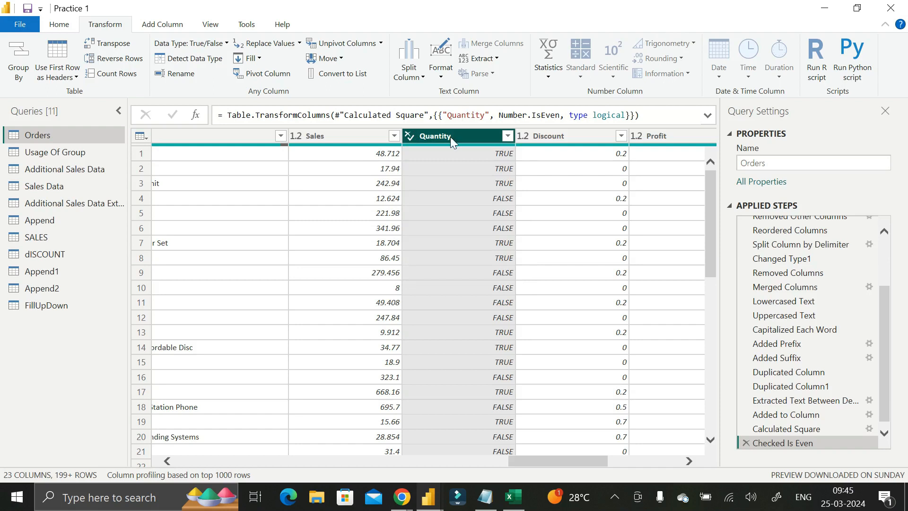
left_click(785, 442)
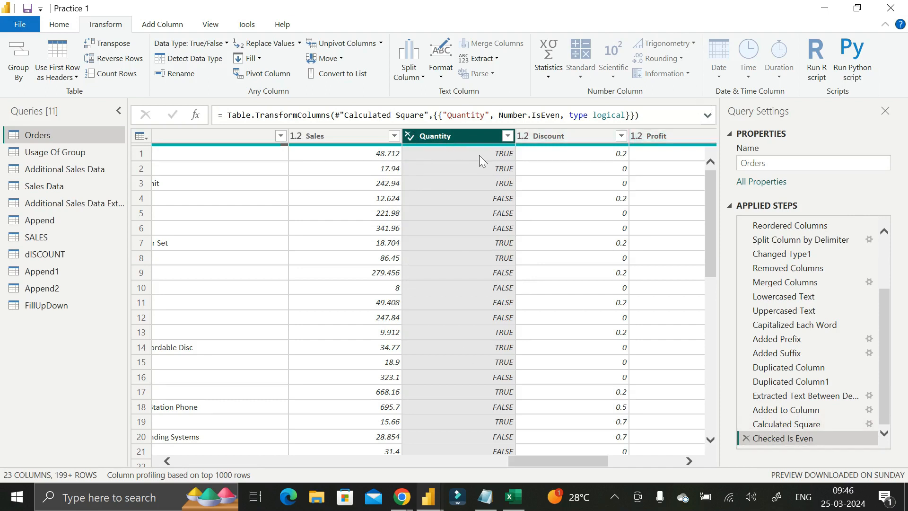
Step: Duplicate the Order Date column
left_click_drag(551, 460, 213, 420)
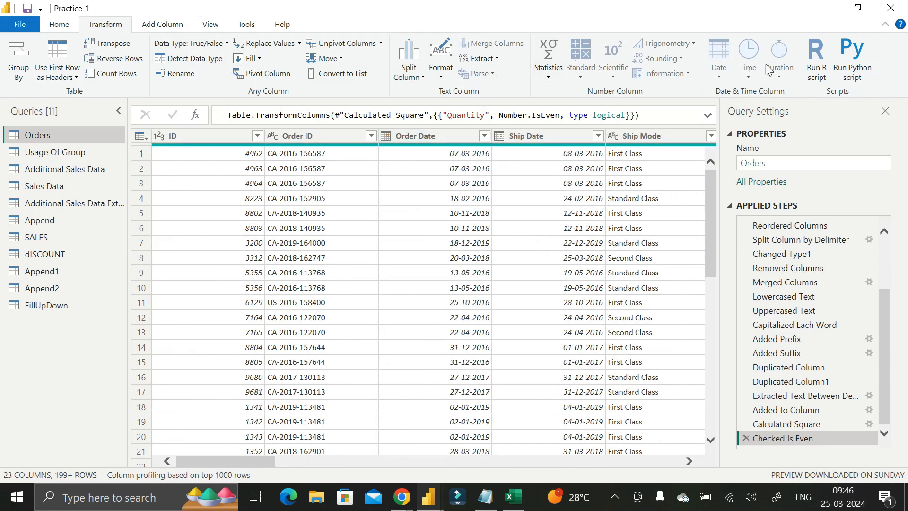
left_click(427, 138)
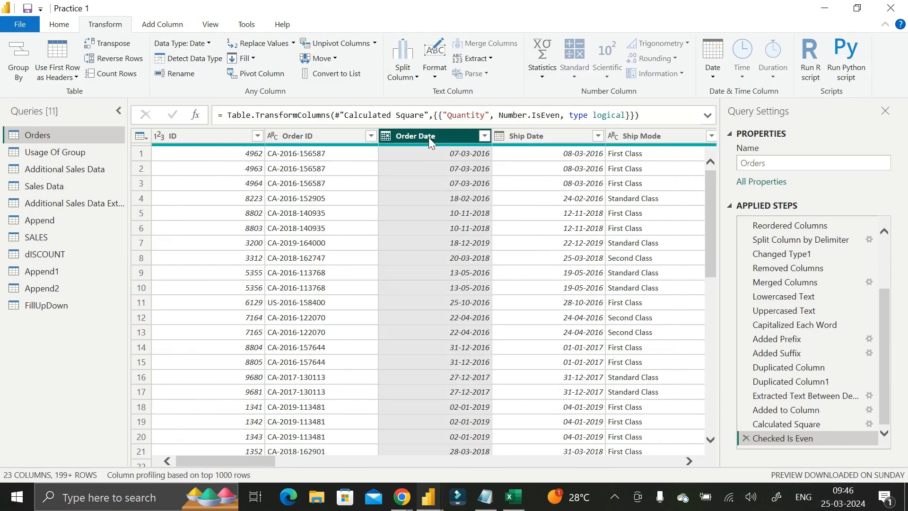
right_click(428, 137)
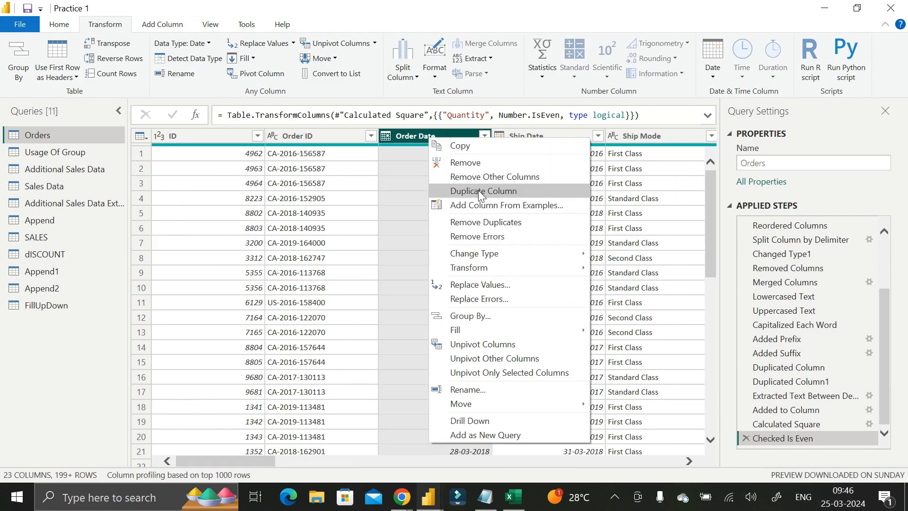
left_click(475, 189)
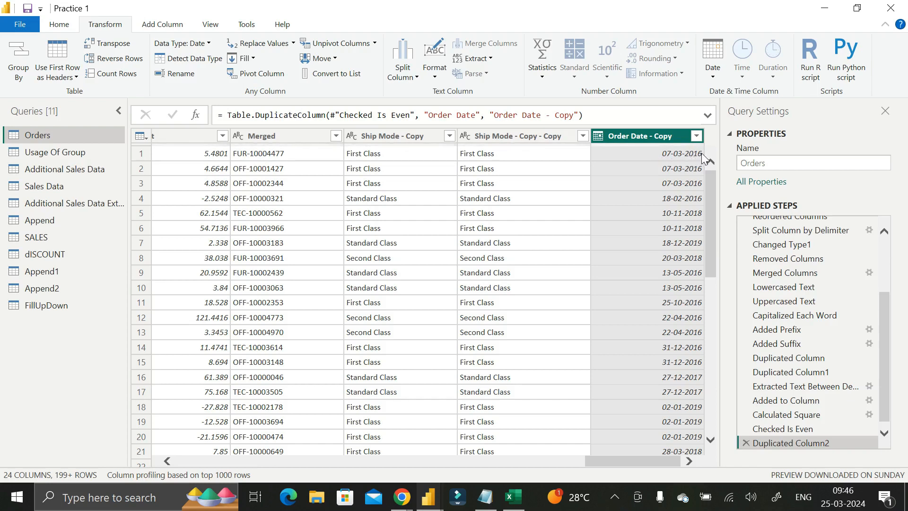
right_click(644, 138)
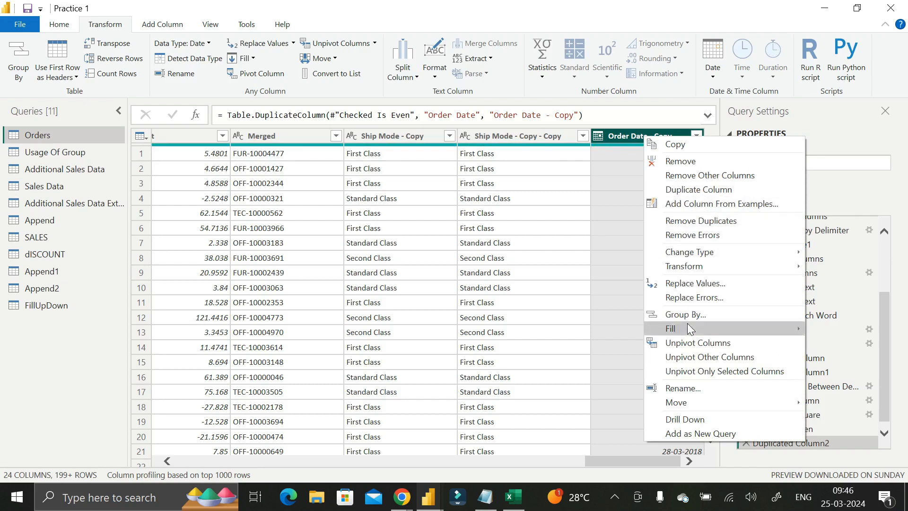
mouse_move(685, 330)
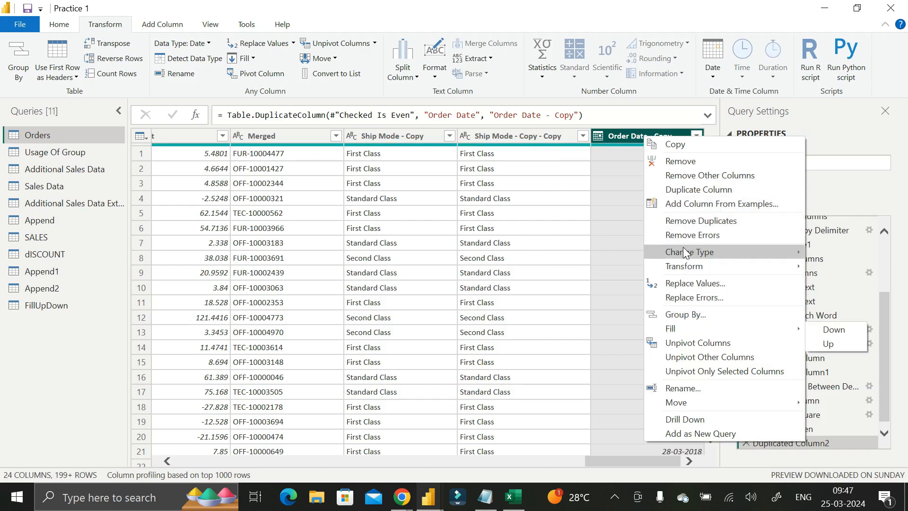
left_click(700, 29)
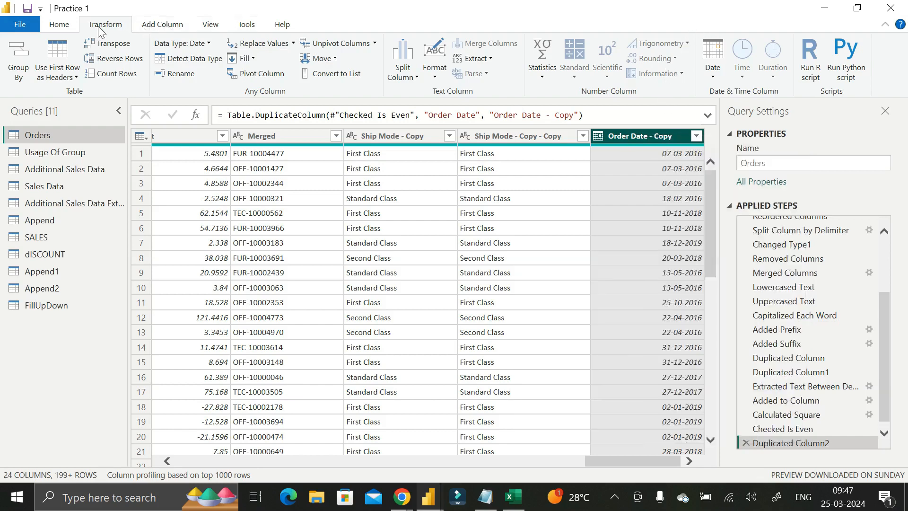
Step: Split the Order Date - Copy column at each occurrence of the custom hyphen delimiter
left_click(413, 81)
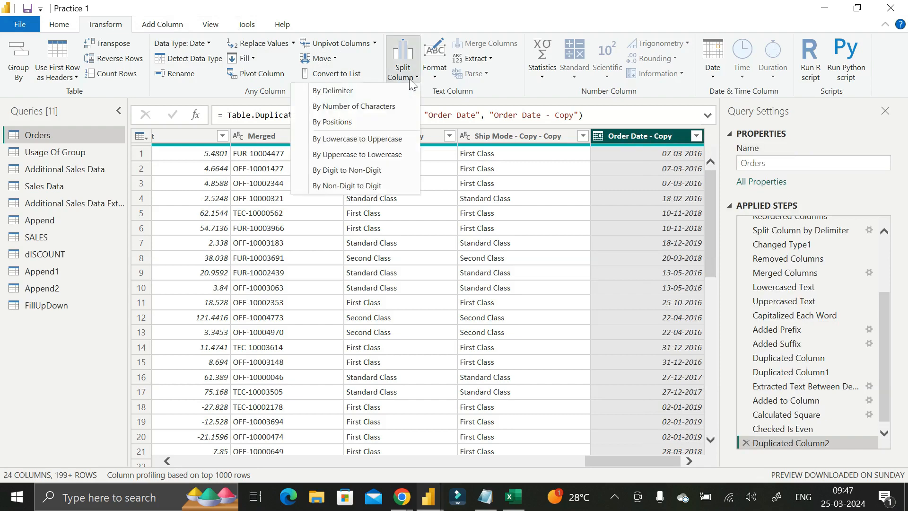
left_click(363, 96)
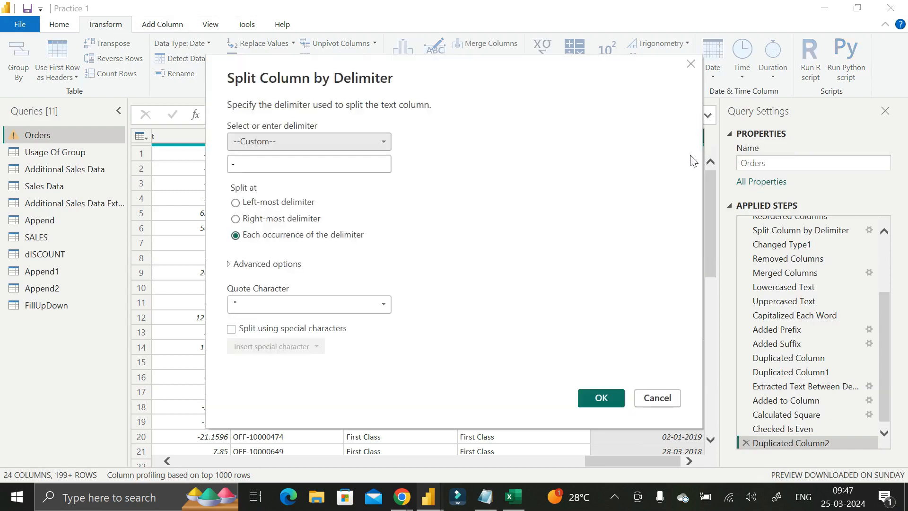
left_click_drag(648, 75, 560, 77)
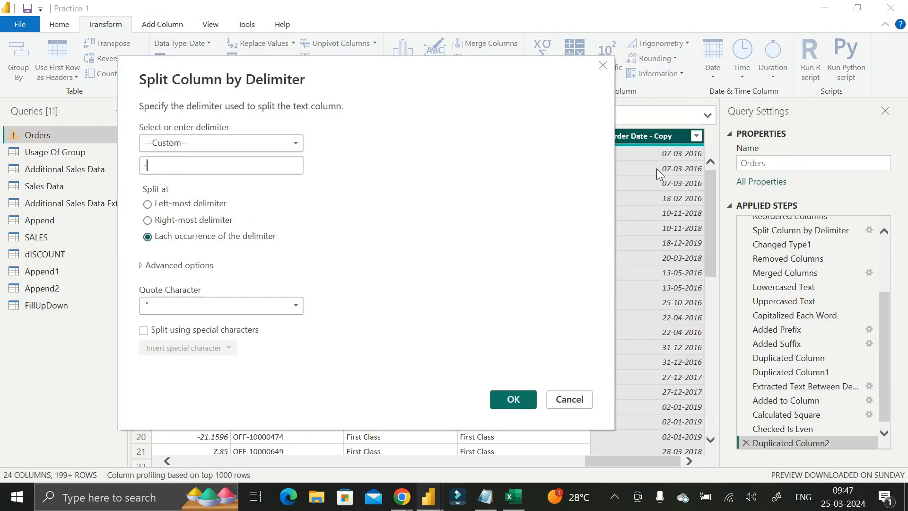
left_click(514, 399)
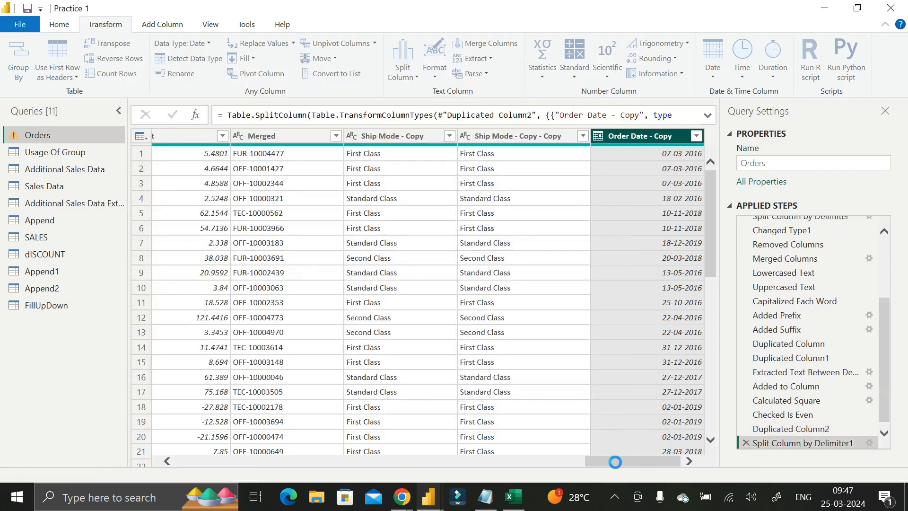
Step: Rename the split columns Order Date - Copy.3, Copy.2 and Copy.1 as Year, Month and Date respectively
left_click(689, 461)
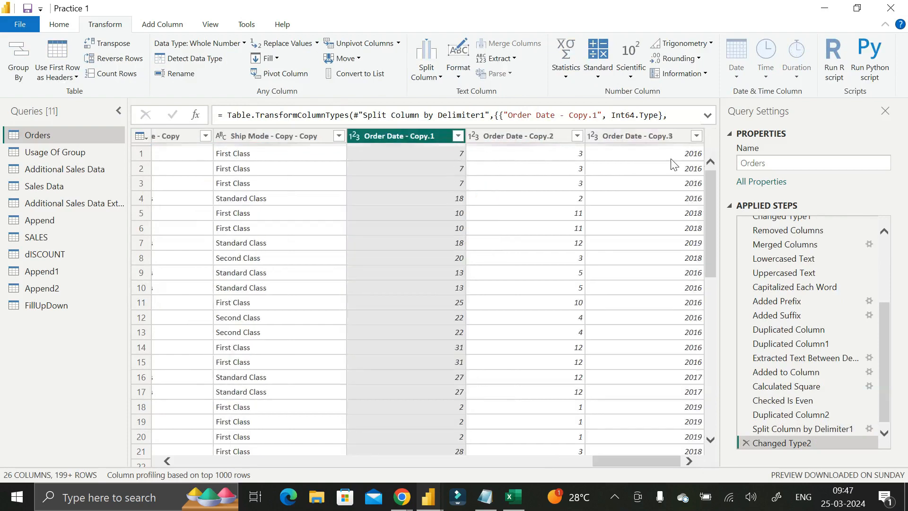
double_click(641, 135)
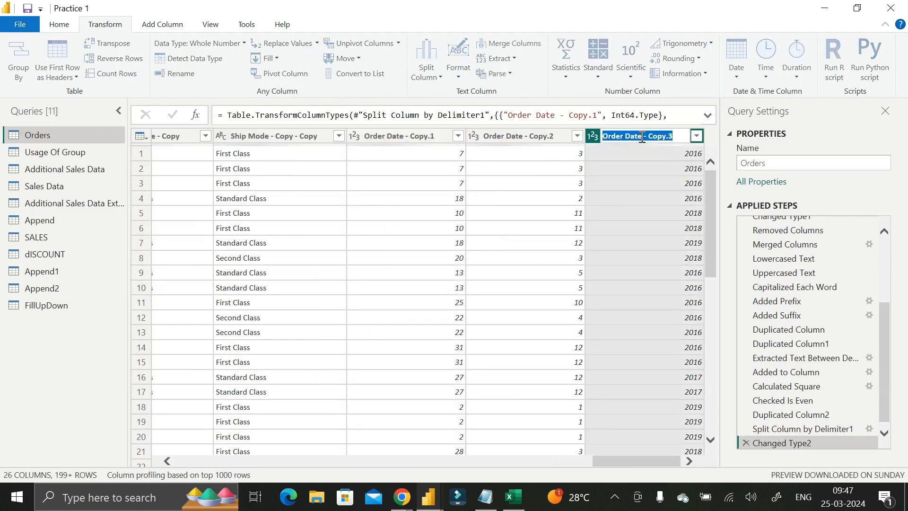
type("Year")
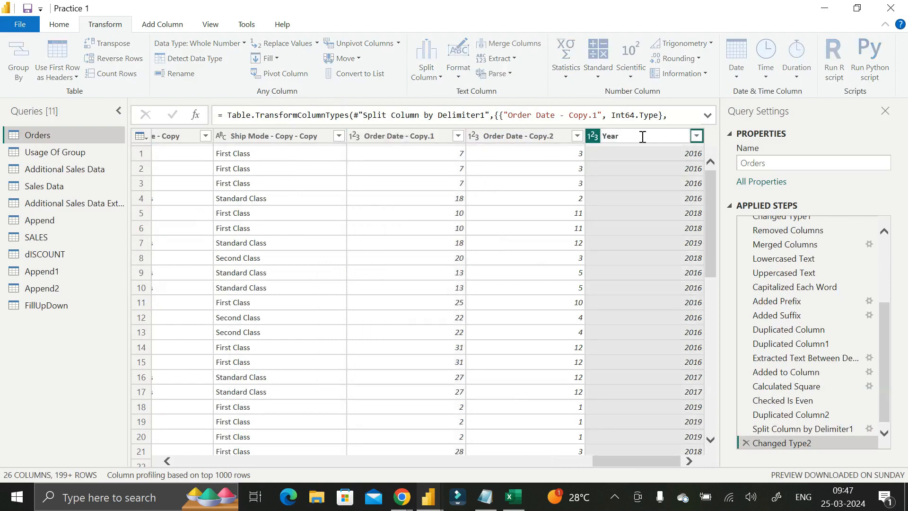
key("Return")
left_click(523, 137)
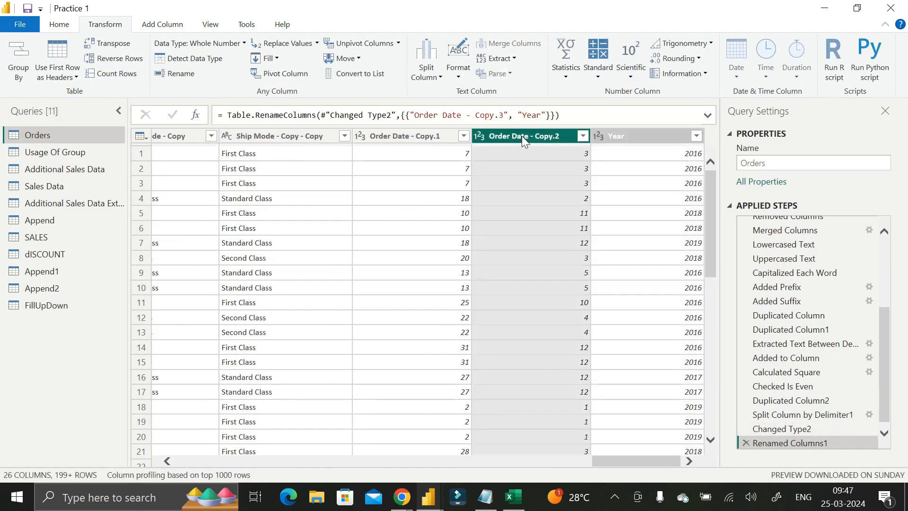
double_click(521, 136)
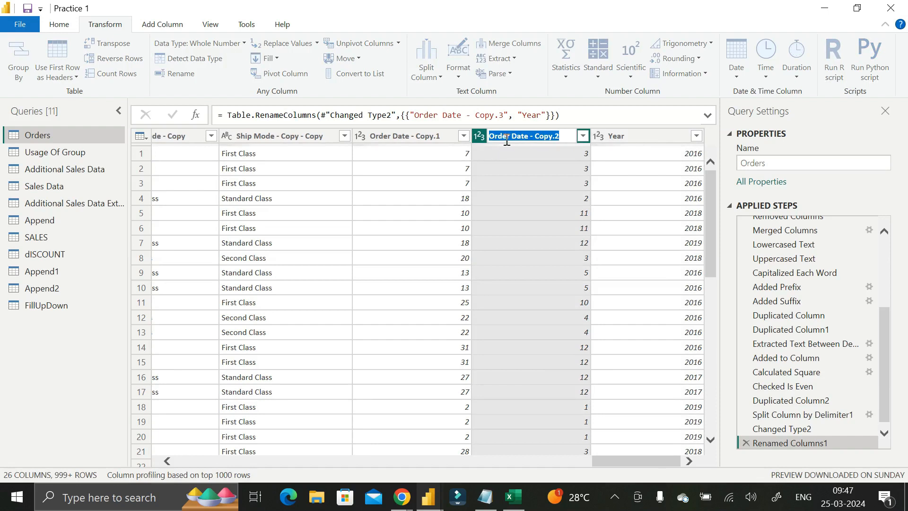
type("Month")
key("Return")
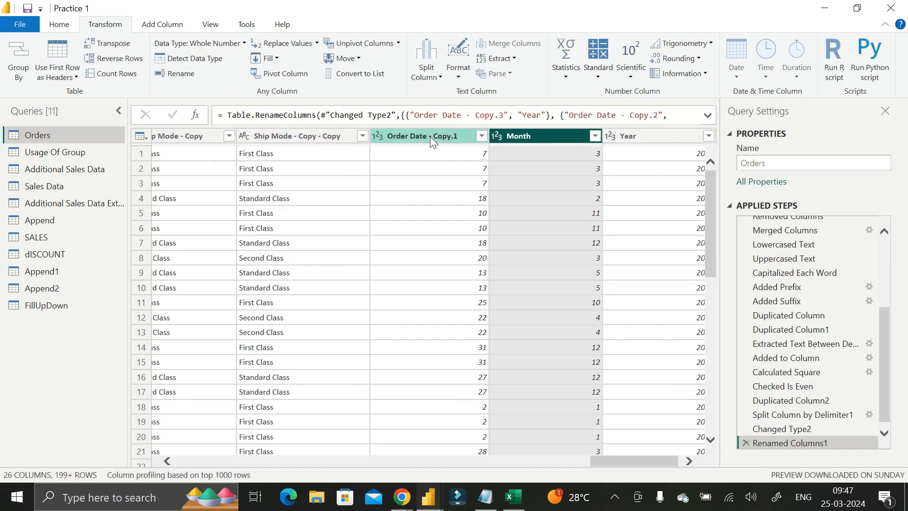
double_click(430, 136)
type("Date")
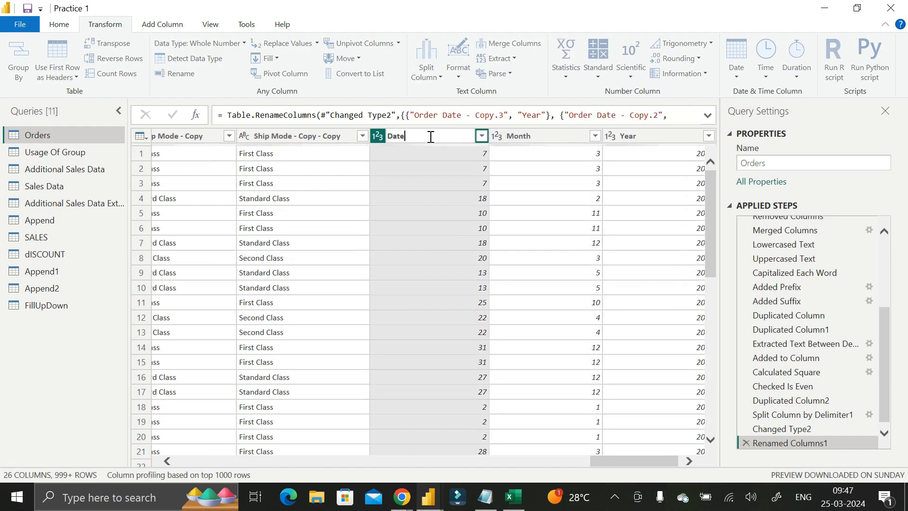
key("Return")
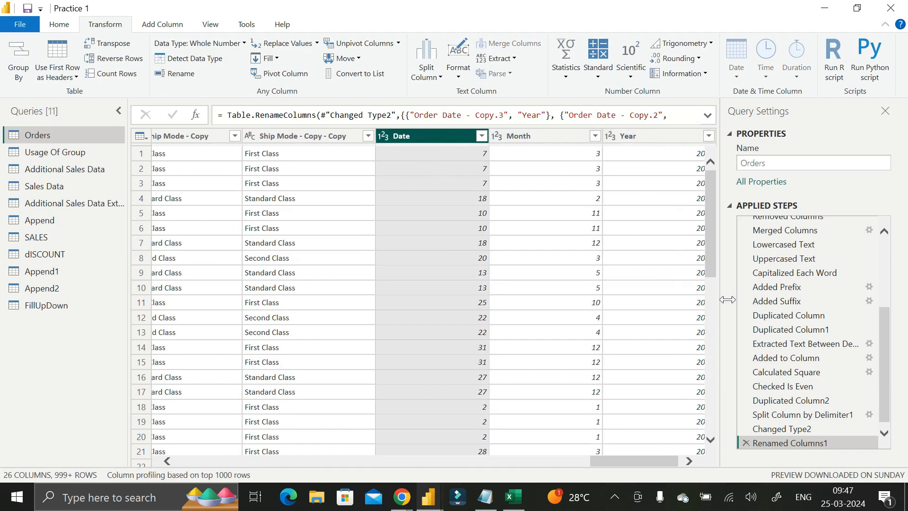
Step: Delete the Renamed Columns1, Changed Type2 and Split Column by Delimiter1 steps from the query
scroll(747, 402, "down", 1)
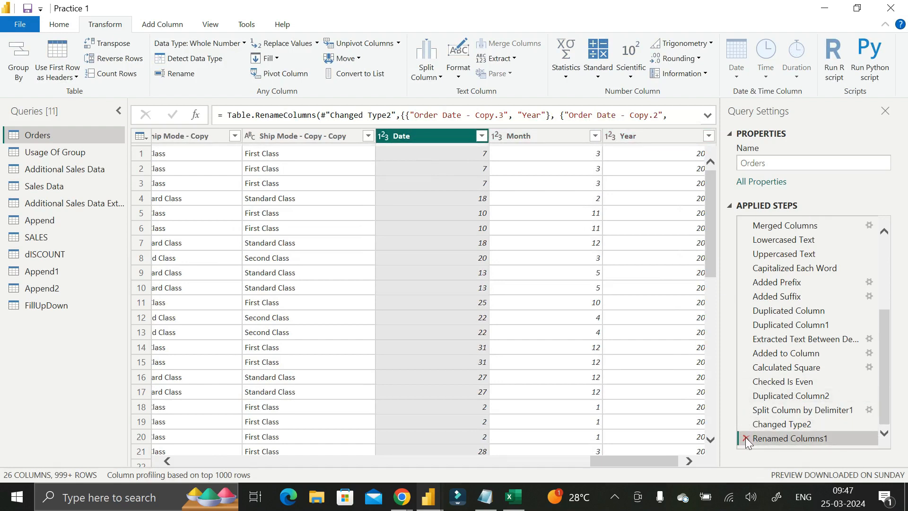
left_click(746, 438)
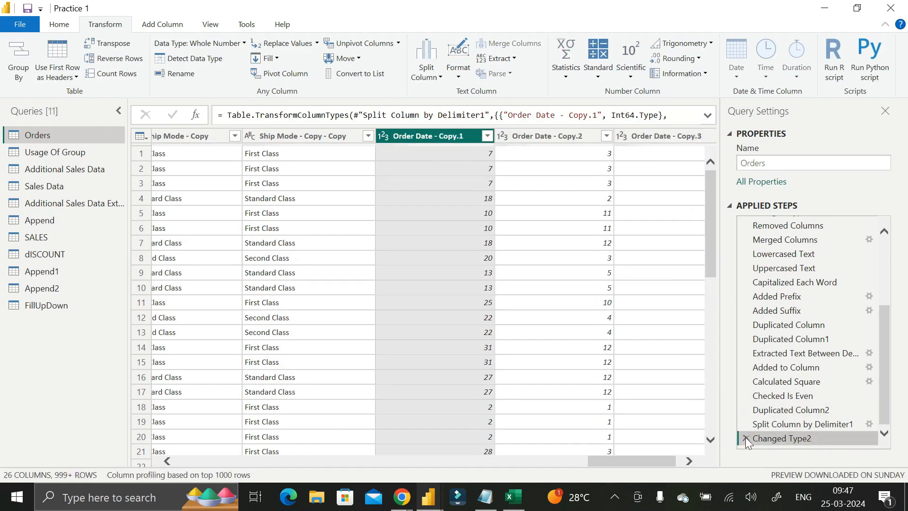
left_click(745, 438)
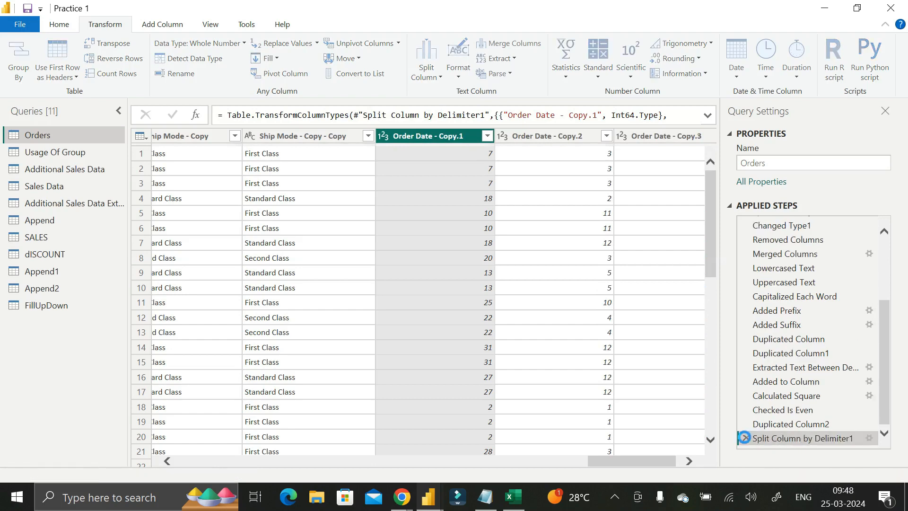
left_click(744, 438)
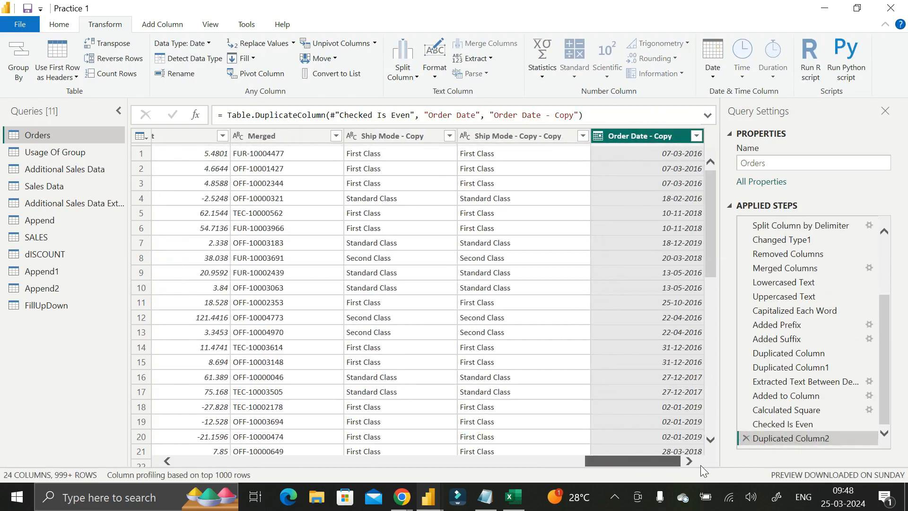
Step: Duplicate the Order Date - Copy column
right_click(663, 139)
left_click(708, 189)
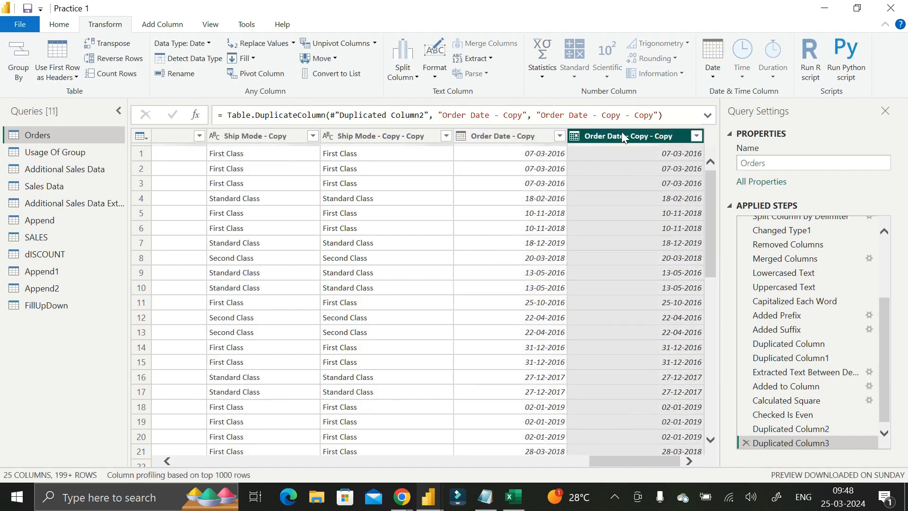
left_click(511, 135)
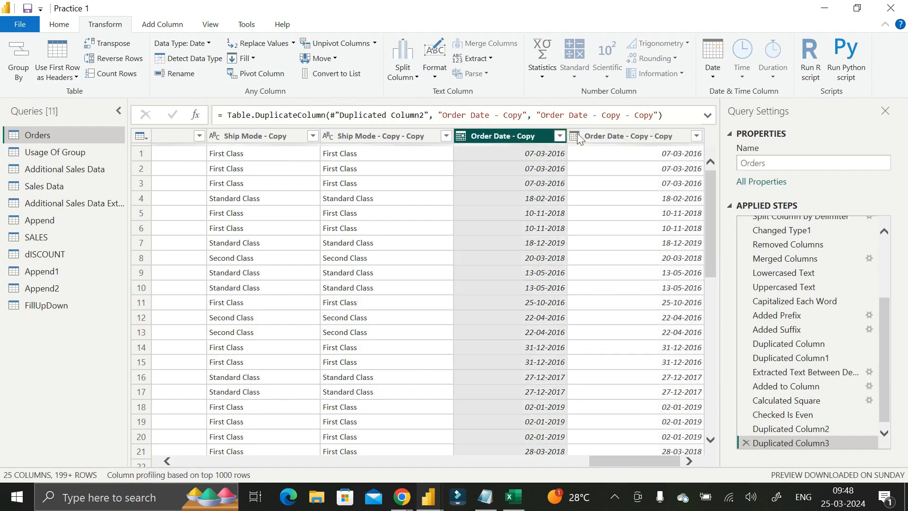
left_click(598, 131)
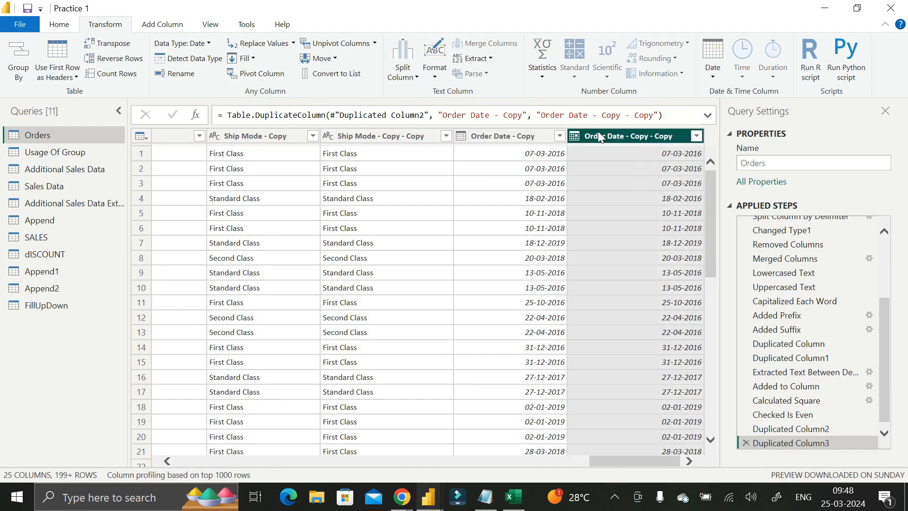
right_click(626, 135)
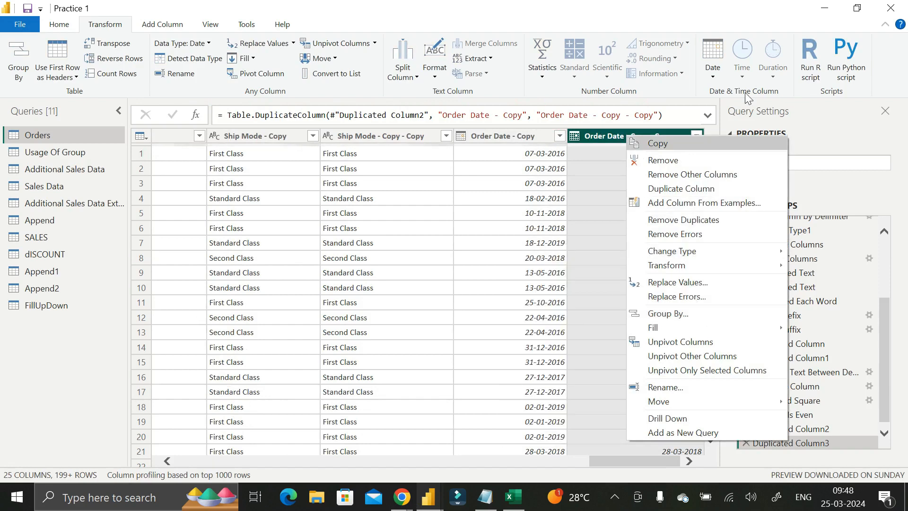
left_click(834, 131)
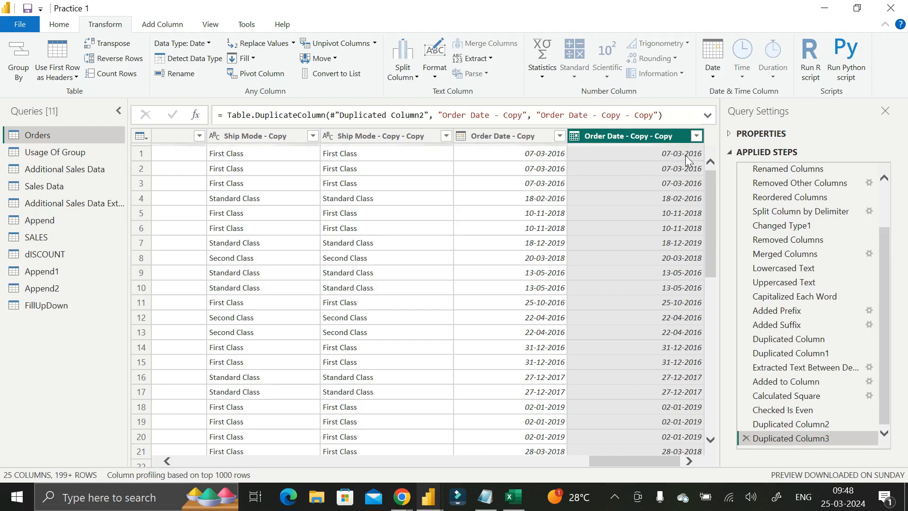
left_click(65, 25)
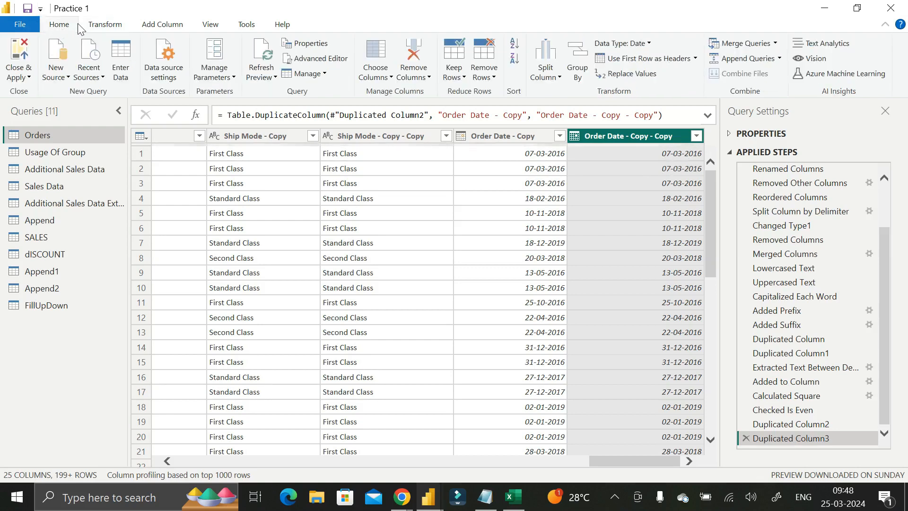
left_click(93, 28)
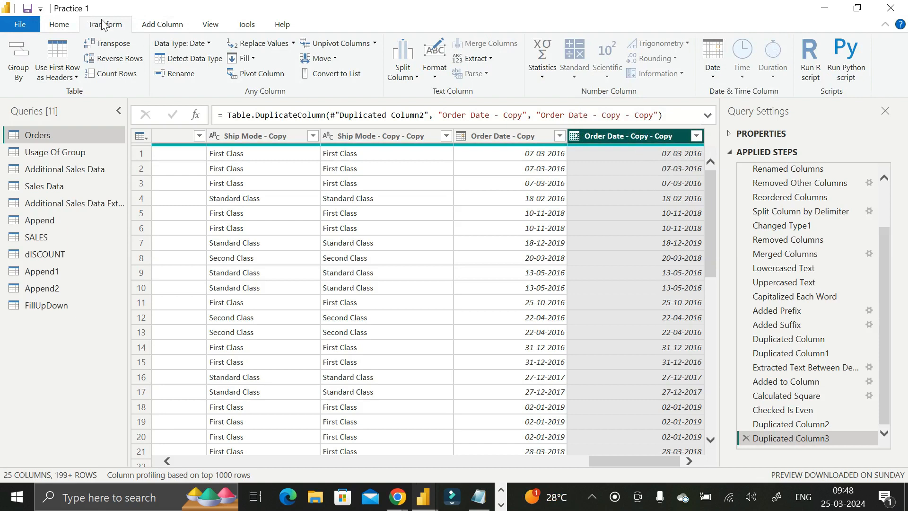
Step: Apply the Date Only transformation to the Order Date - Copy - Copy column, and delete the resulting applied step
left_click(713, 77)
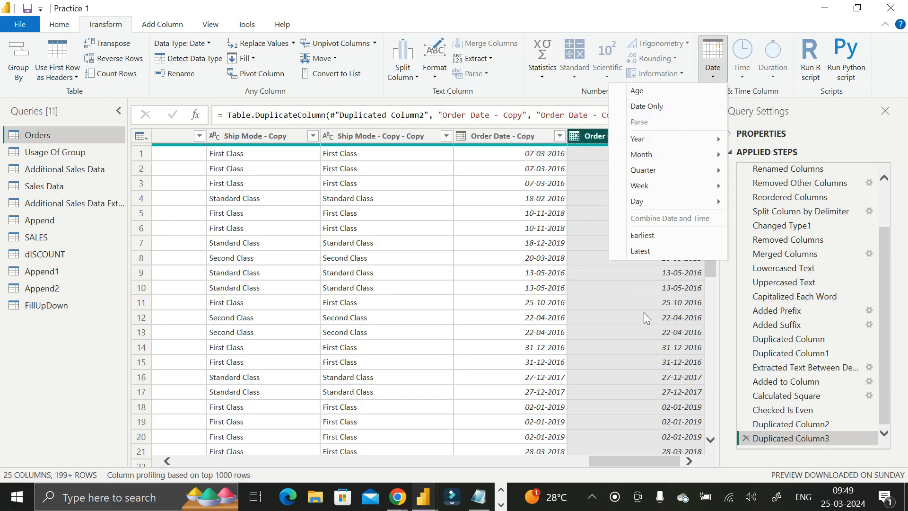
left_click(663, 108)
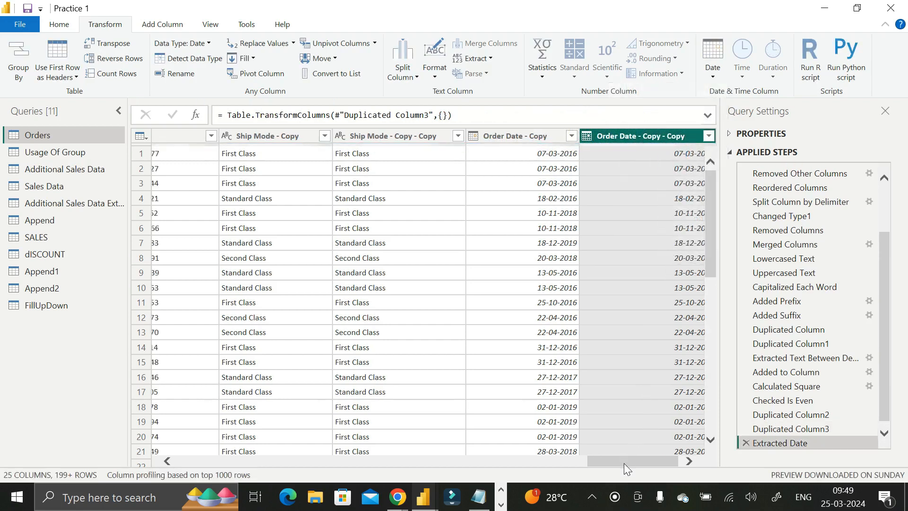
left_click_drag(623, 462, 681, 463)
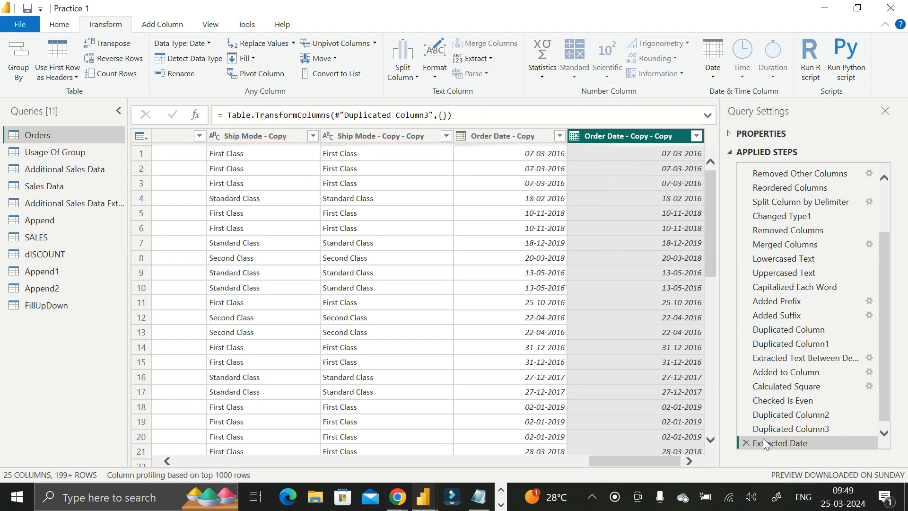
scroll(774, 416, "down", 1)
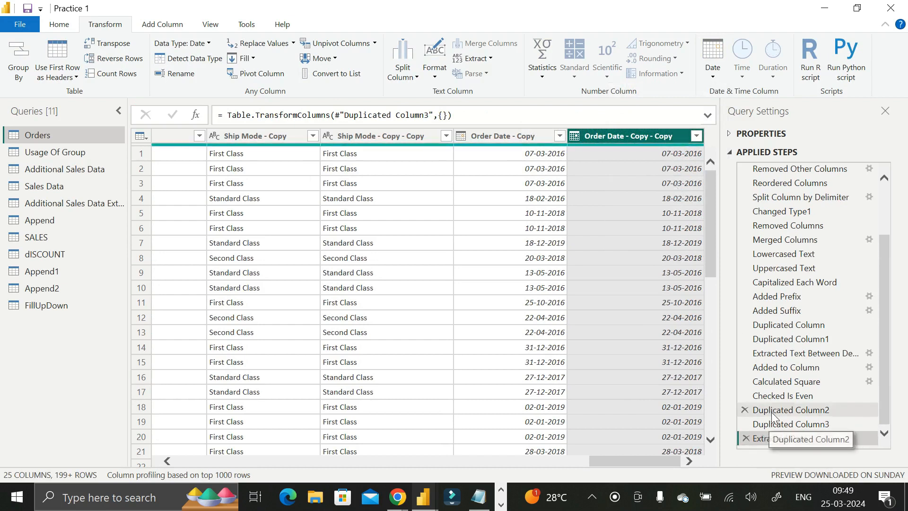
left_click(746, 439)
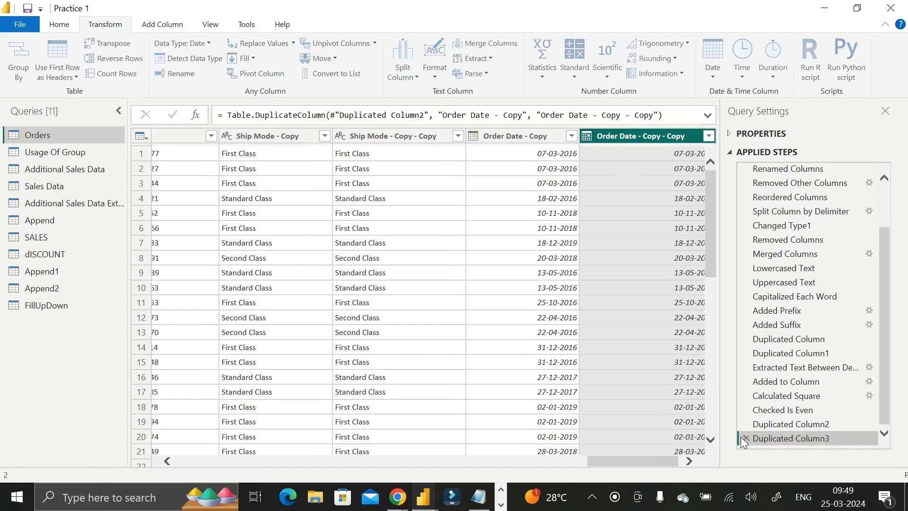
left_click_drag(643, 463, 671, 462)
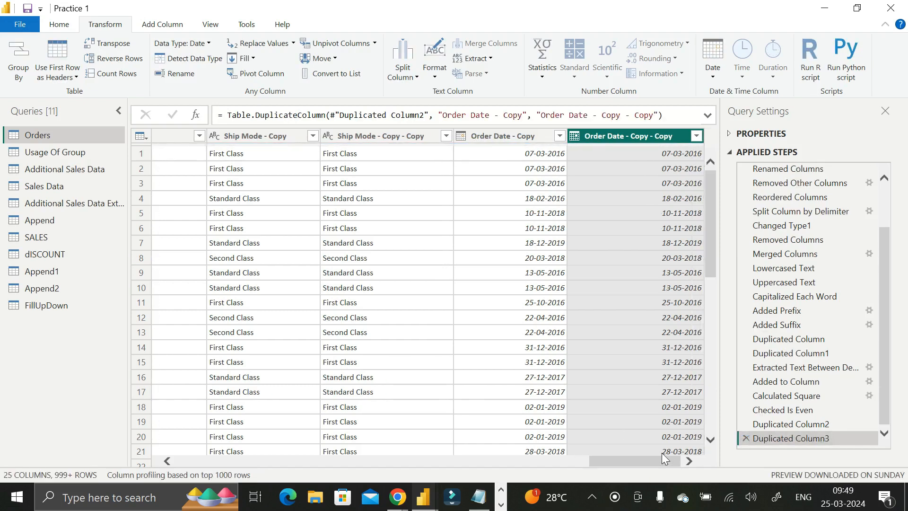
Step: Extract the year from the Order Date - Copy - Copy column, and delete that extraction from the applied steps
left_click(714, 76)
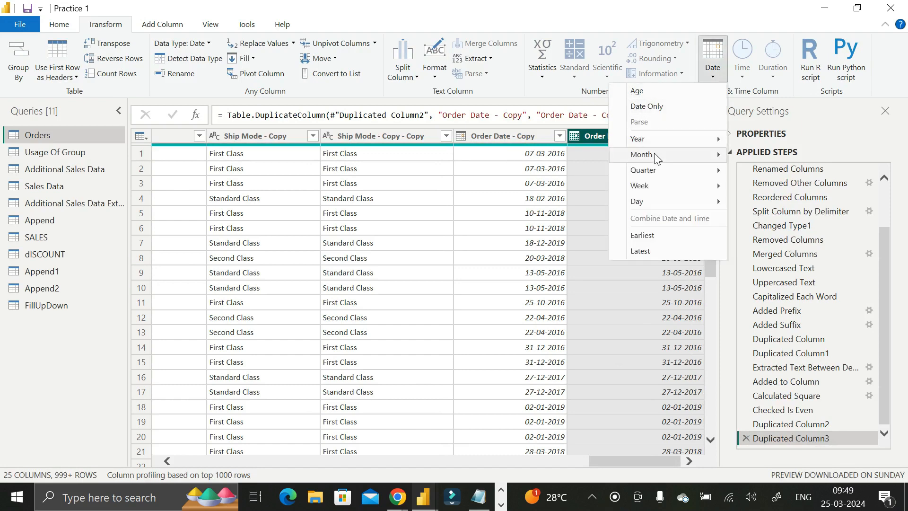
mouse_move(653, 144)
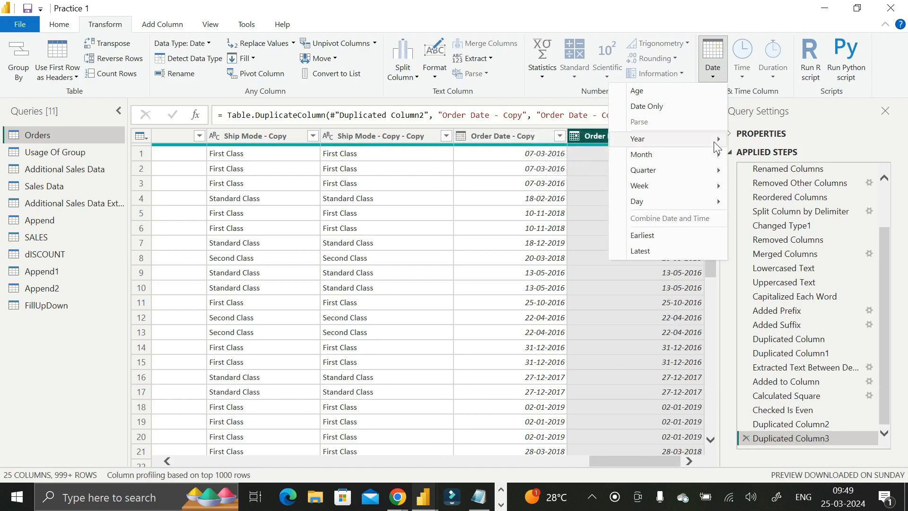
mouse_move(712, 148)
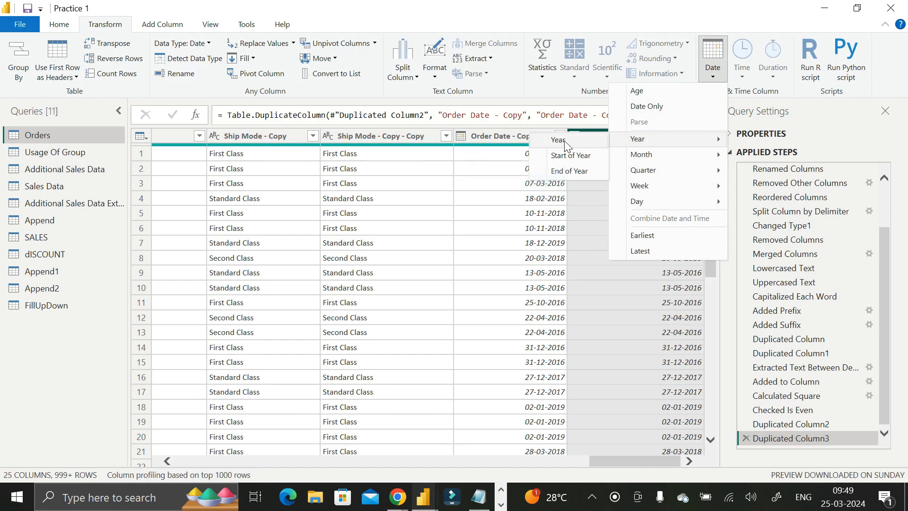
left_click(702, 258)
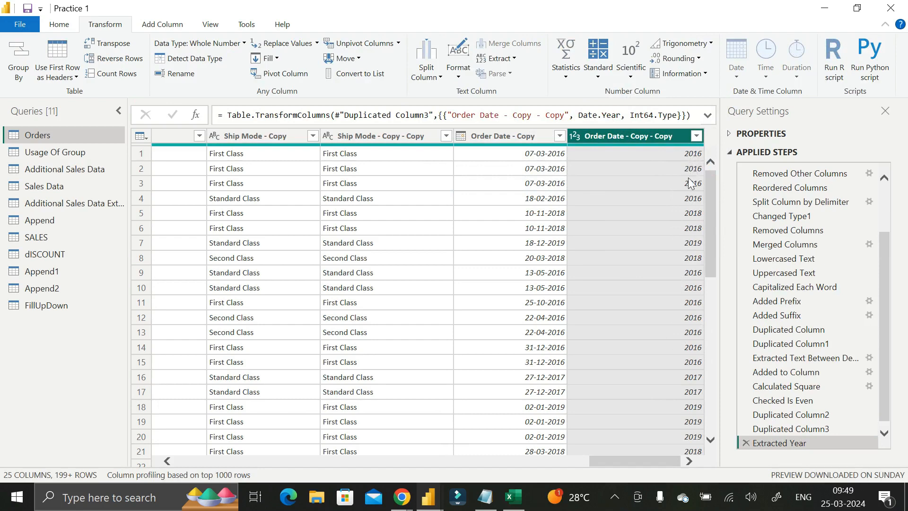
left_click(746, 441)
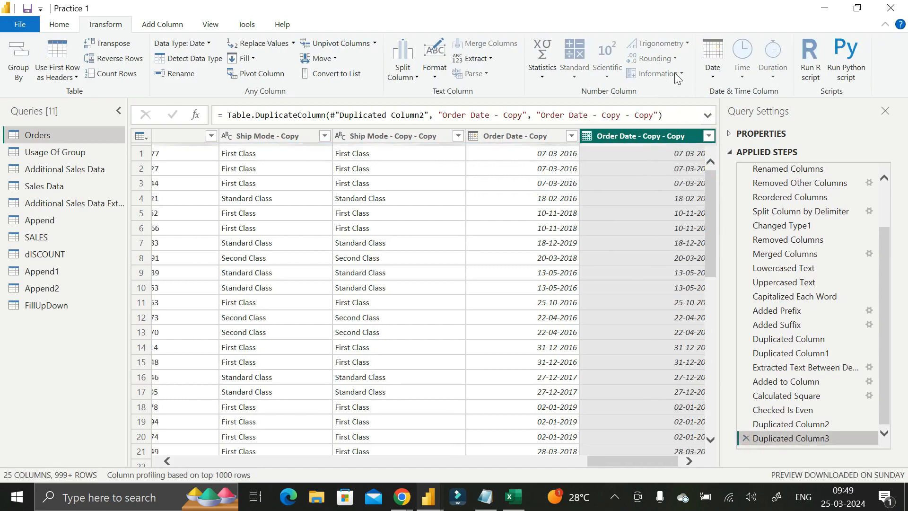
Step: Extract the month number from the Order Date - Copy - Copy column, and delete that extraction from the applied steps
left_click(715, 76)
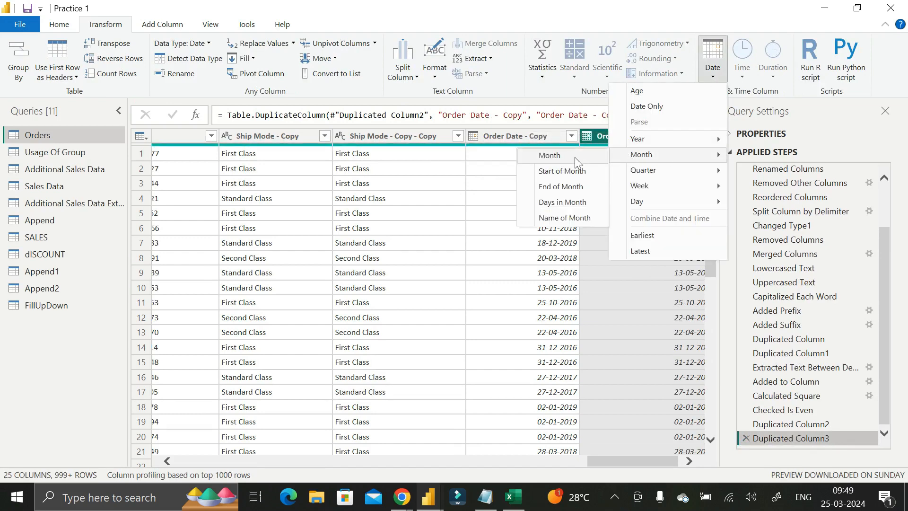
left_click(574, 157)
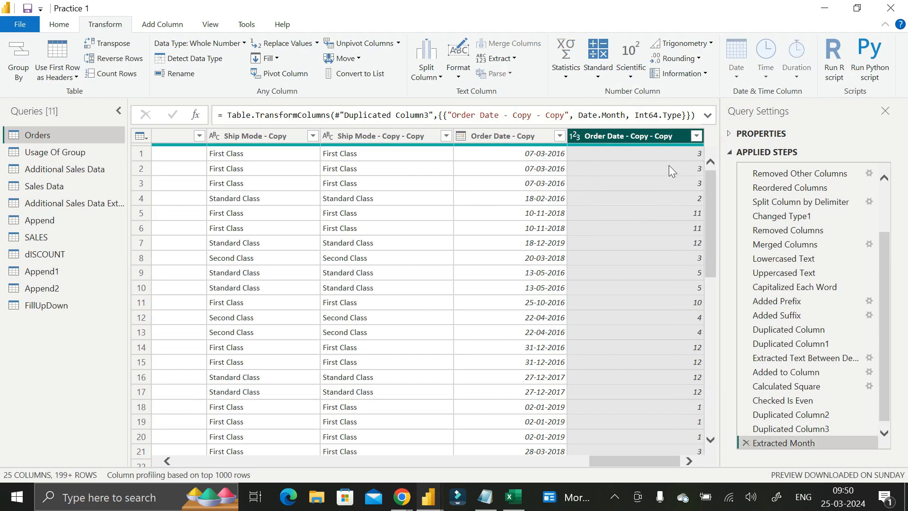
left_click(746, 443)
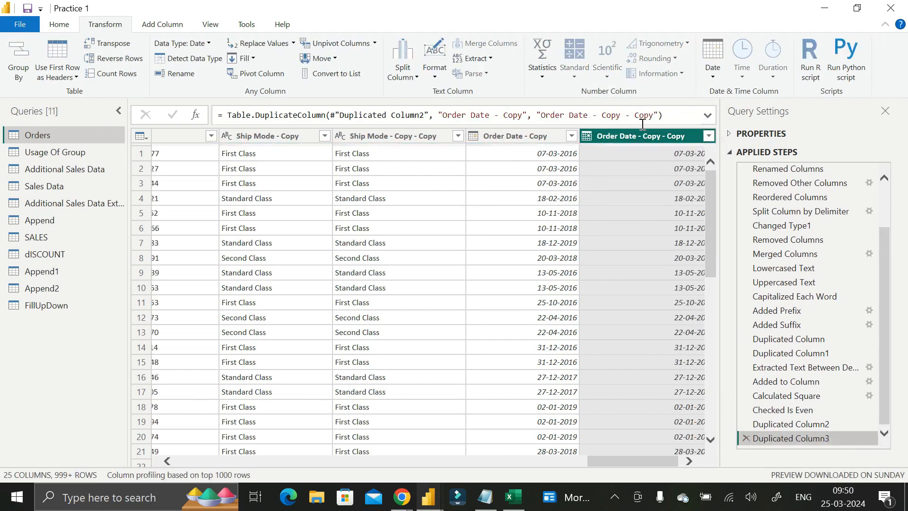
Step: Extract the name of the month from the Order Date - Copy - Copy column, and delete that extraction from the applied steps
left_click(712, 61)
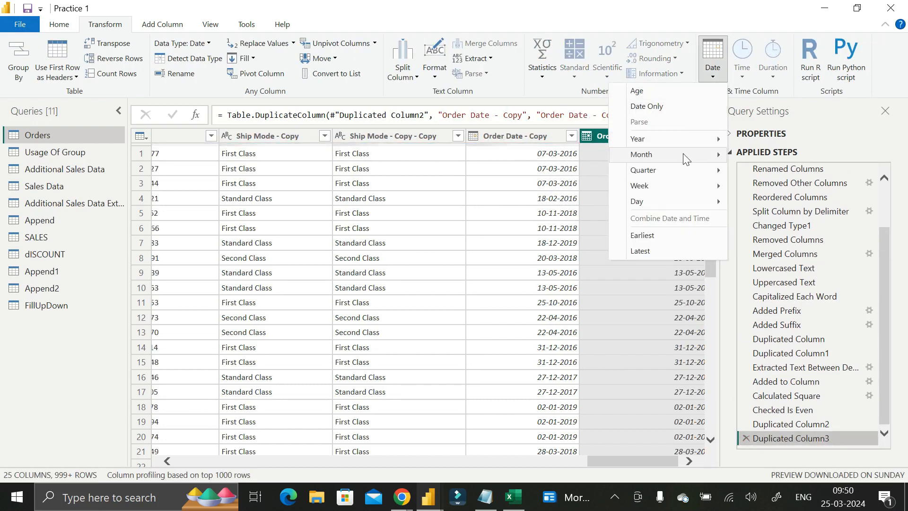
mouse_move(683, 154)
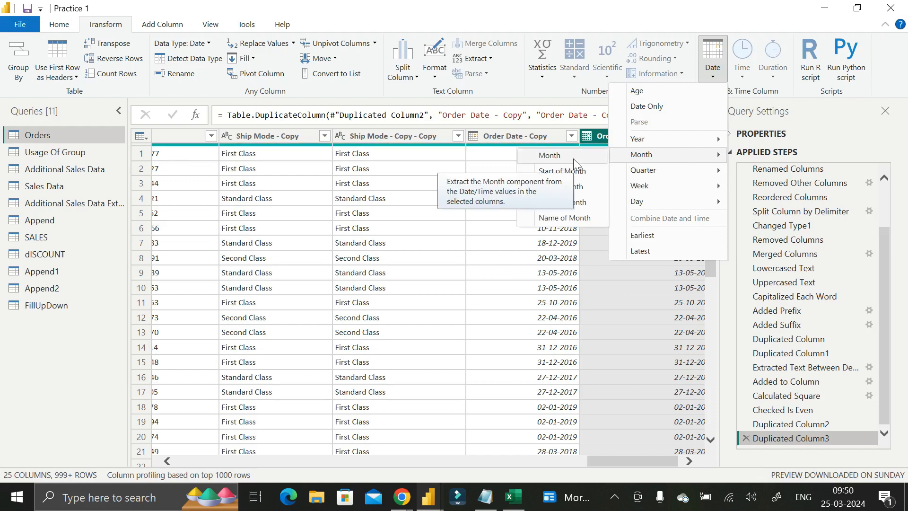
left_click(579, 220)
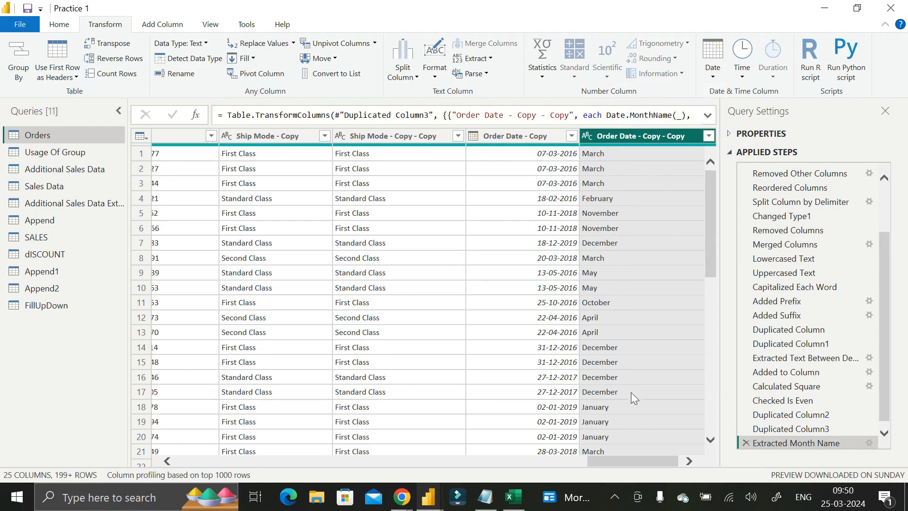
left_click(745, 442)
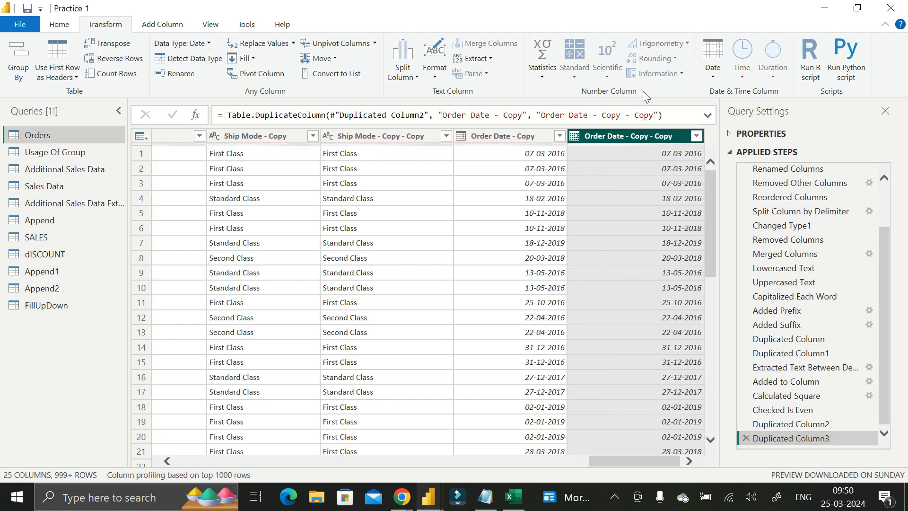
left_click(713, 68)
mouse_move(672, 142)
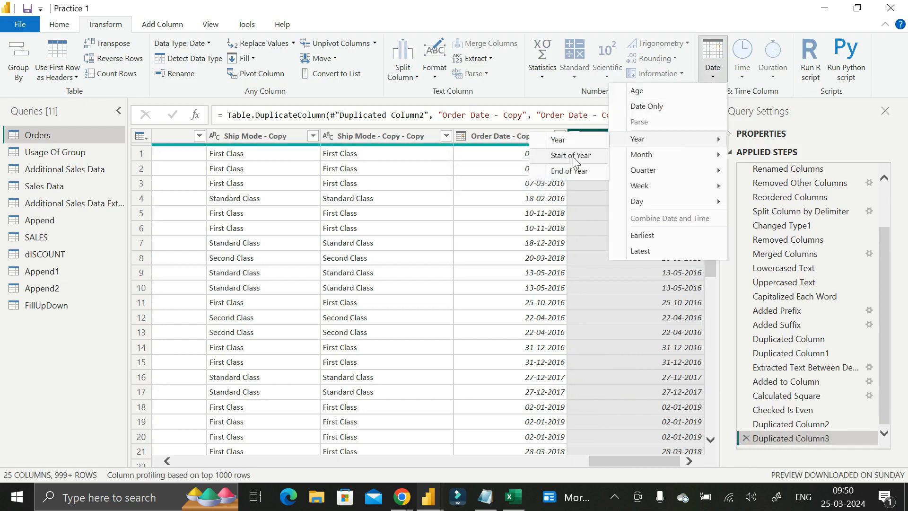
left_click(687, 2)
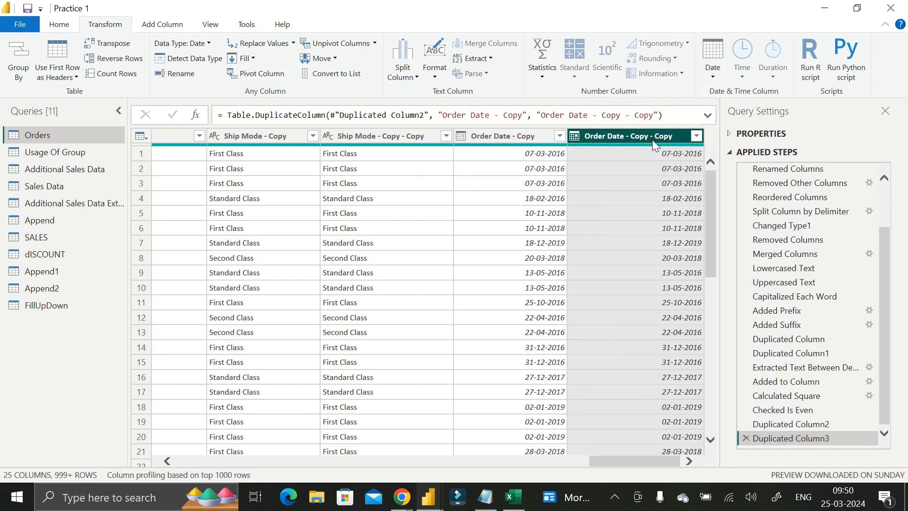
mouse_move(645, 144)
left_click(716, 83)
mouse_move(677, 148)
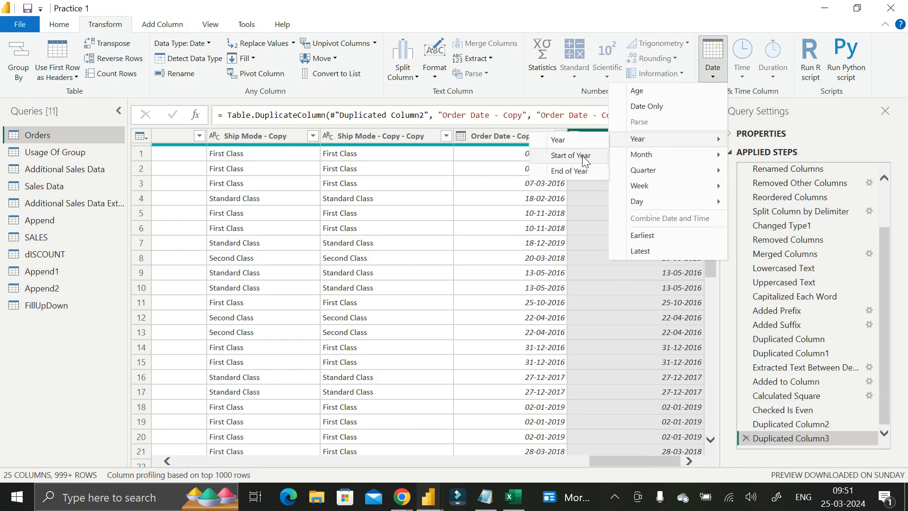
left_click(686, 23)
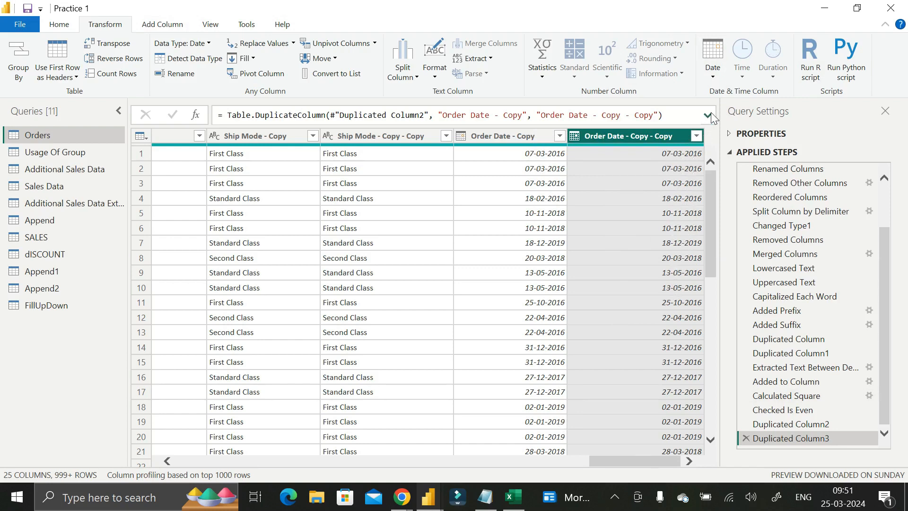
Step: Convert the Order Date - Copy - Copy dates to the start of their year, and delete the resulting applied step
left_click(713, 74)
mouse_move(701, 141)
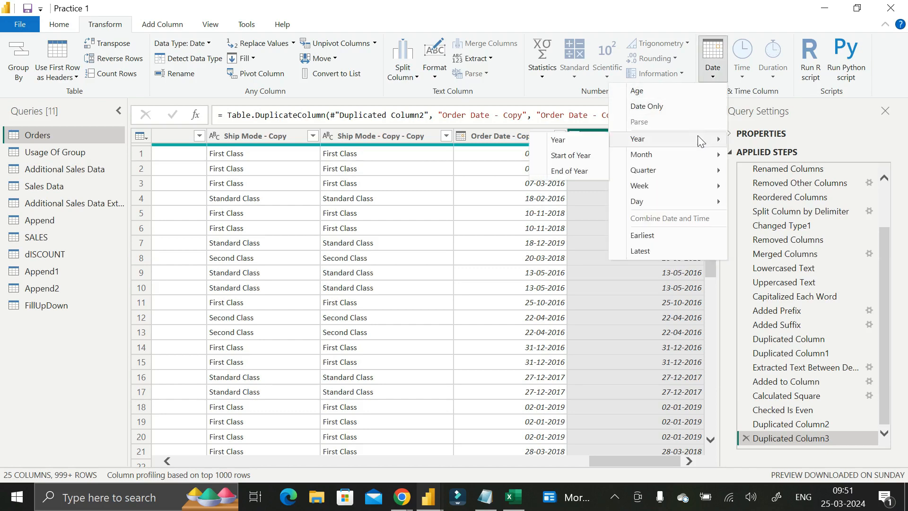
left_click(574, 155)
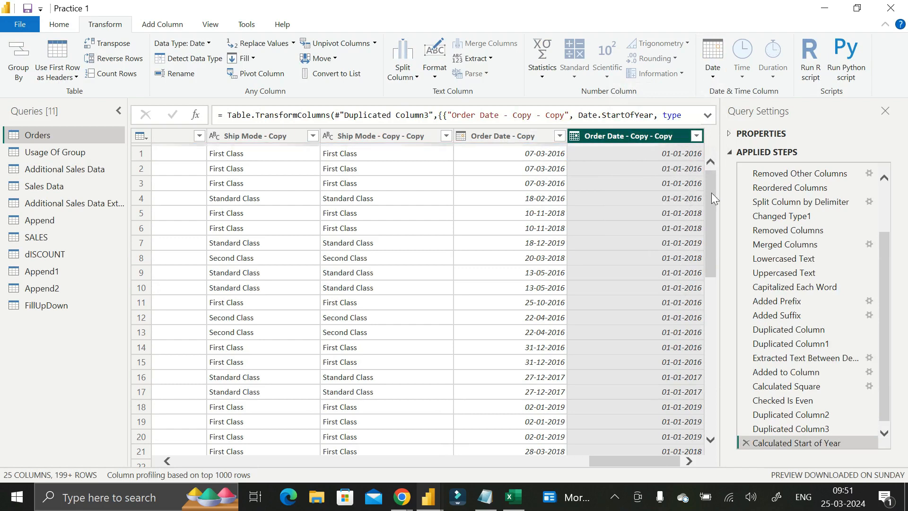
left_click_drag(714, 197, 701, 139)
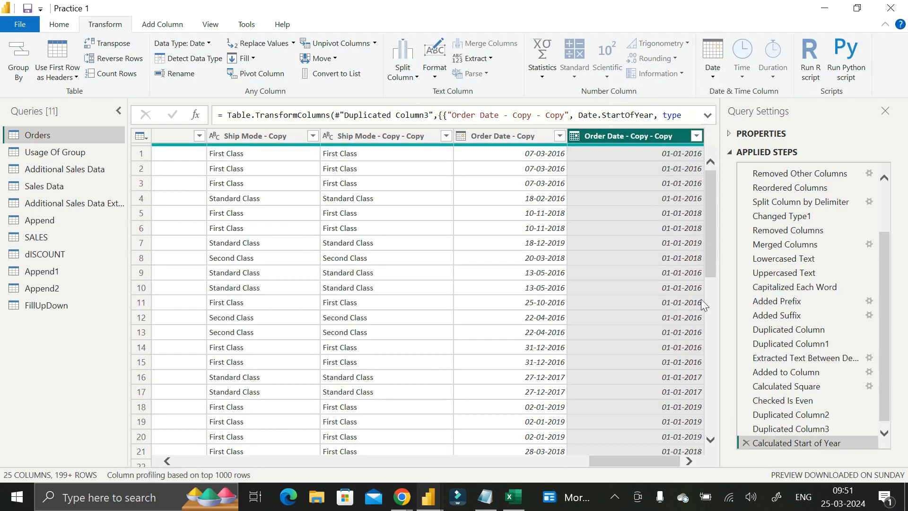
left_click(746, 441)
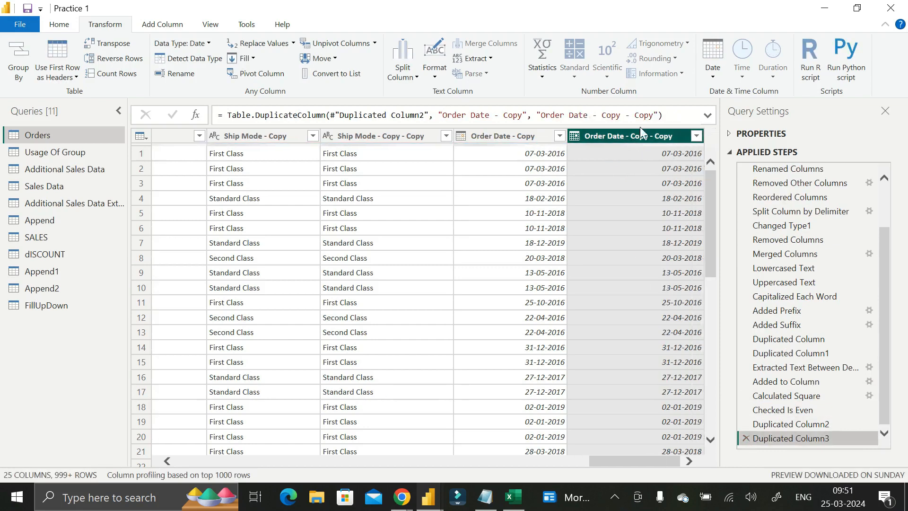
Step: Reapply the Start of Year date transformation to the Order Date - Copy - Copy column
left_click(719, 78)
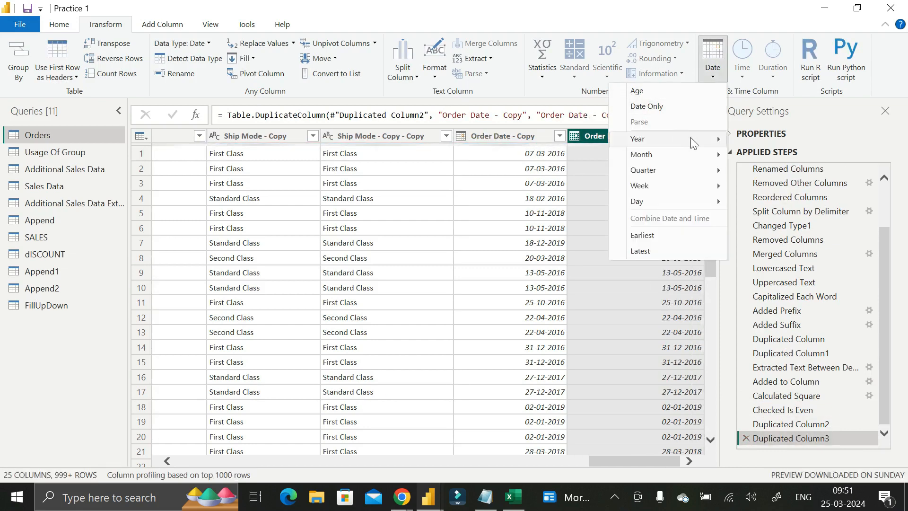
mouse_move(689, 143)
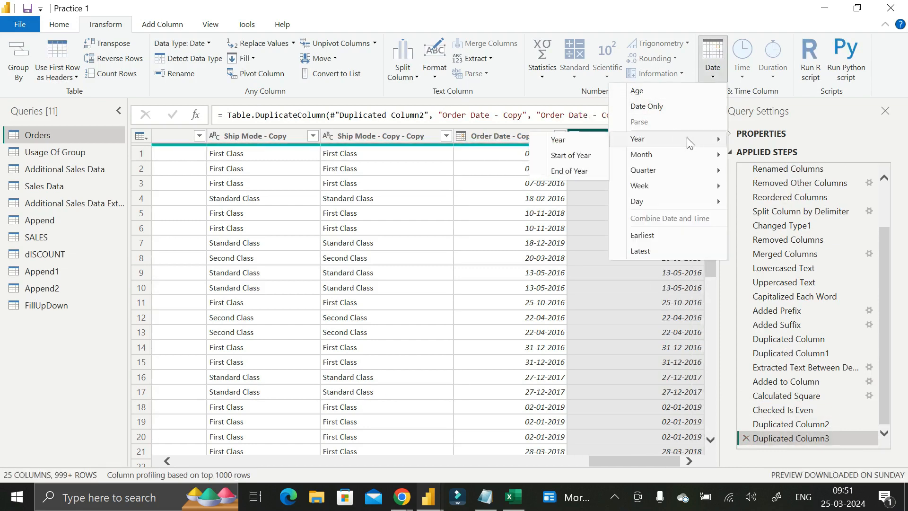
left_click(581, 158)
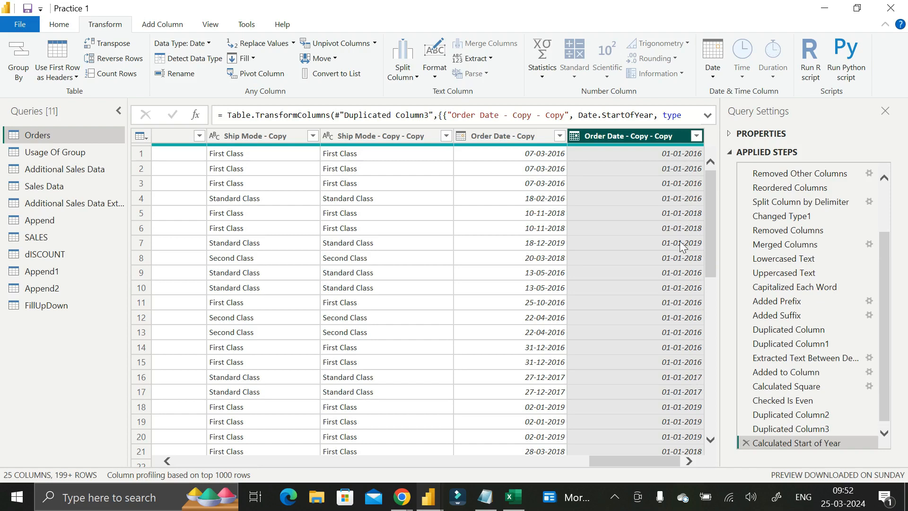
Step: Convert the Order Date - Copy - Copy dates to the end of their year
left_click(714, 78)
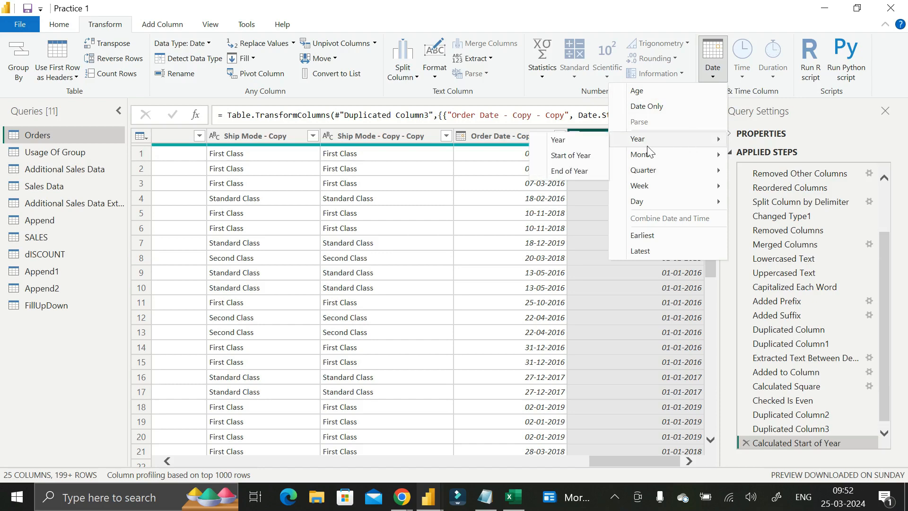
left_click(570, 171)
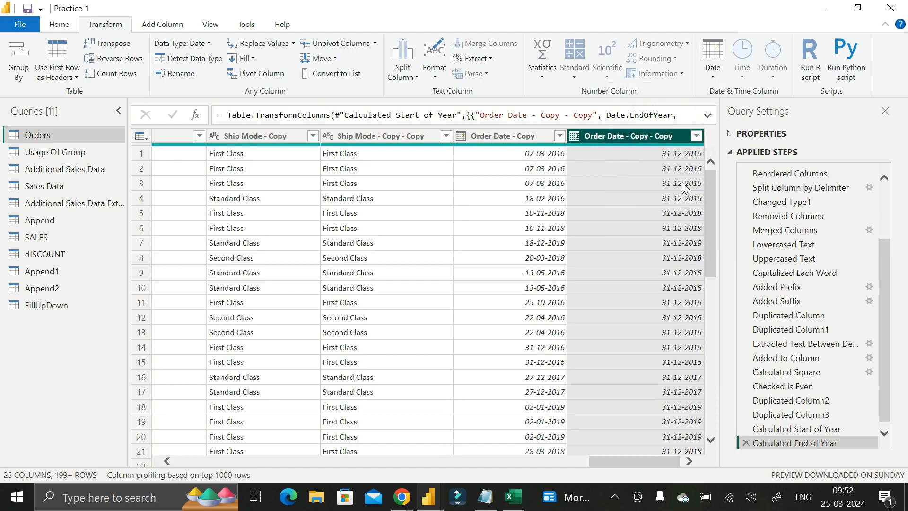
Step: Extract the day from the Order Date - Copy - Copy column, and delete that extraction from the applied steps
left_click(713, 76)
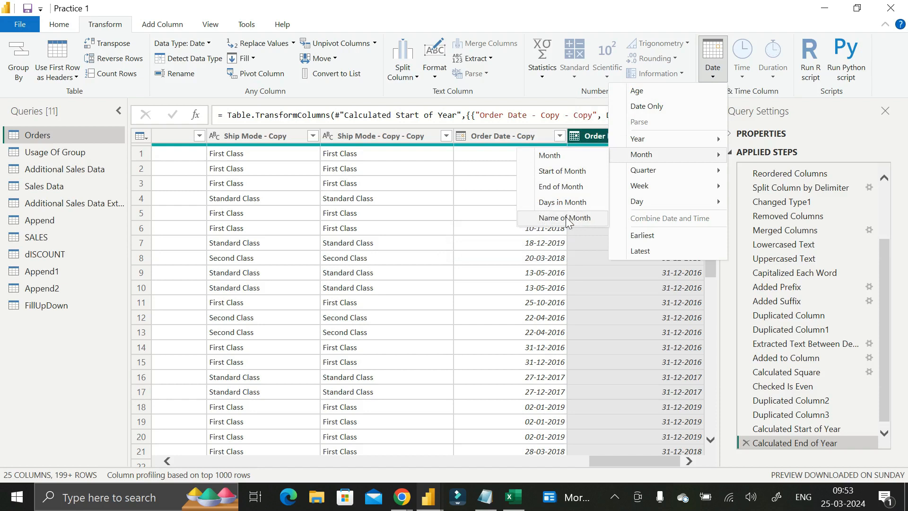
mouse_move(686, 173)
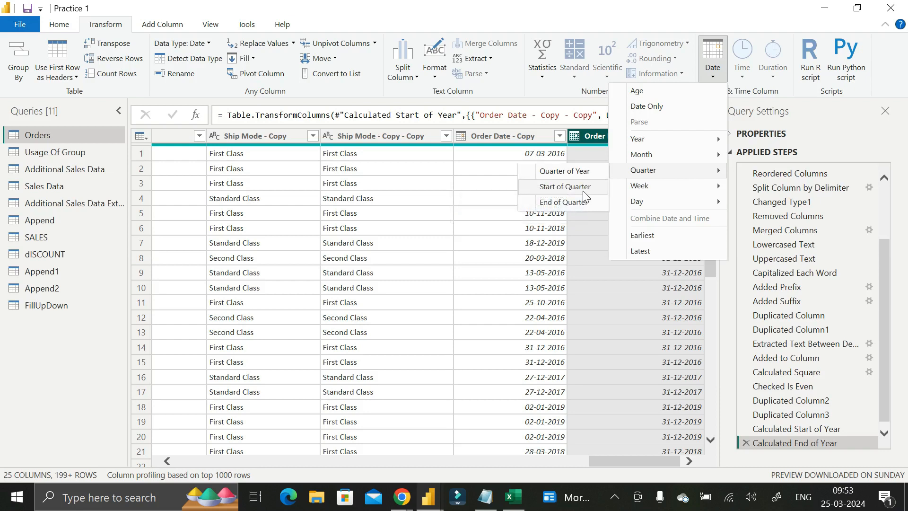
mouse_move(650, 188)
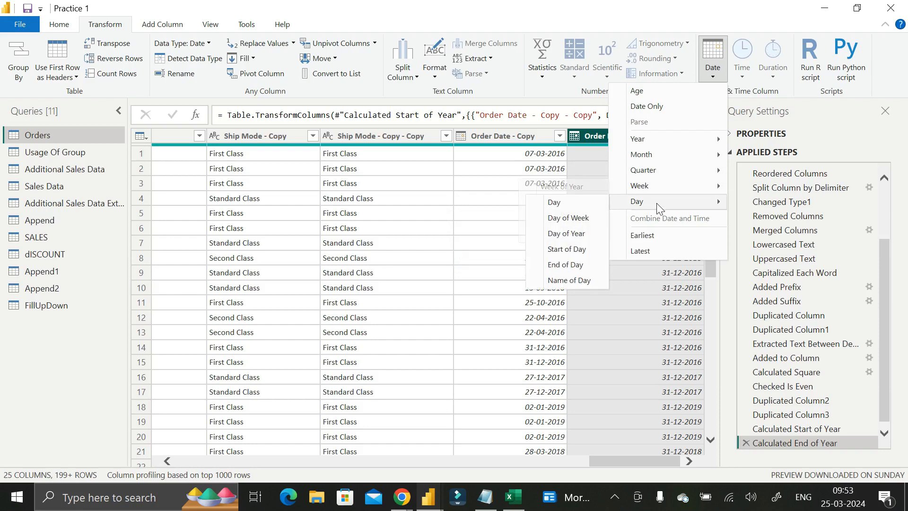
left_click(689, 26)
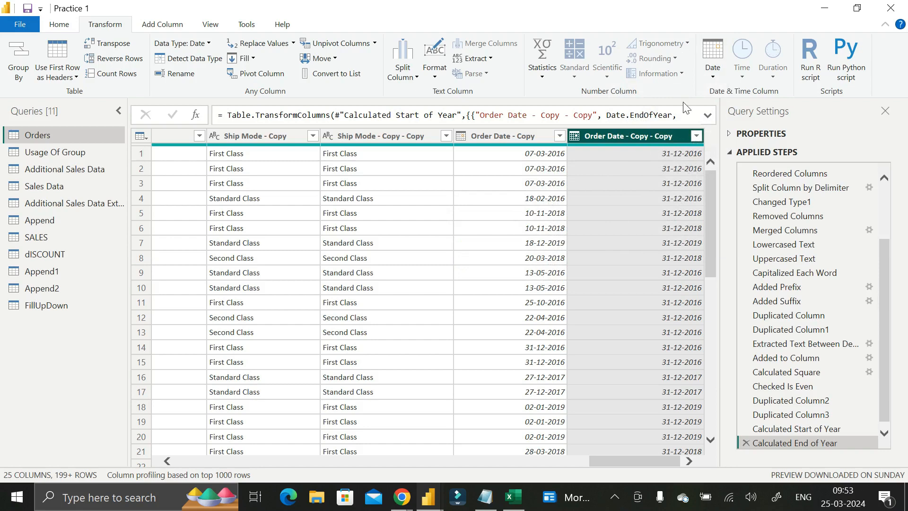
left_click(714, 79)
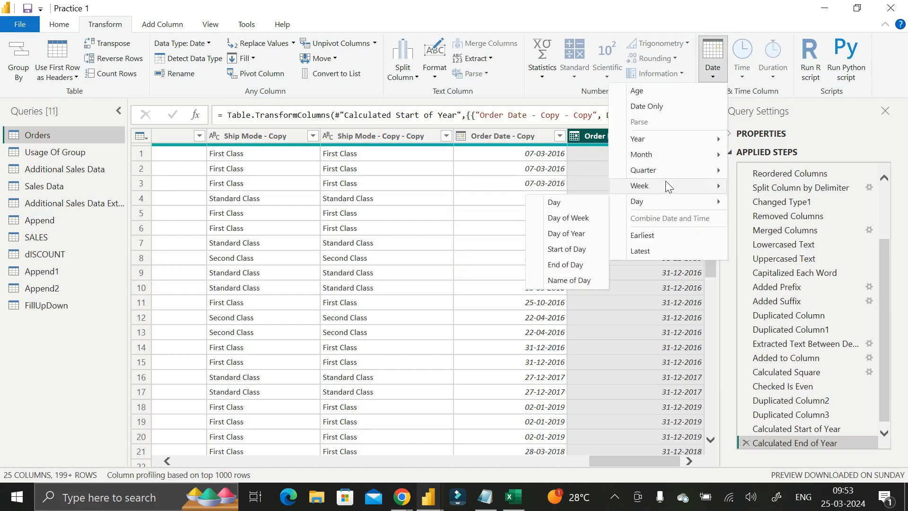
left_click(580, 203)
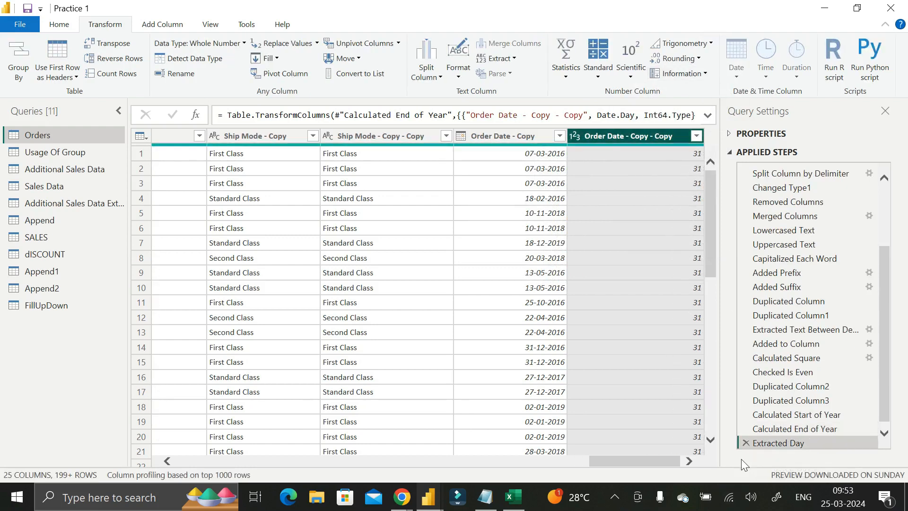
left_click(745, 442)
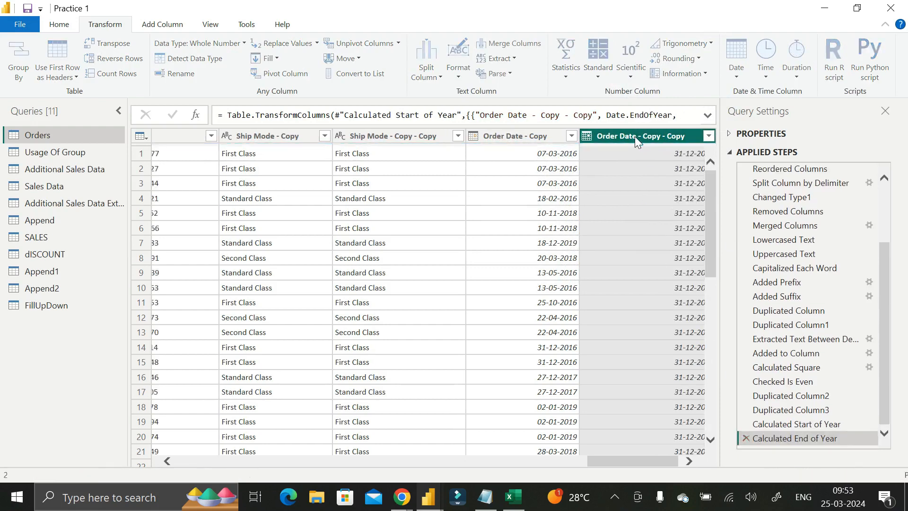
Step: Examine the Date transformation options for the Order Date - Copy - Copy column, and look over the columns of the Orders table
left_click(713, 79)
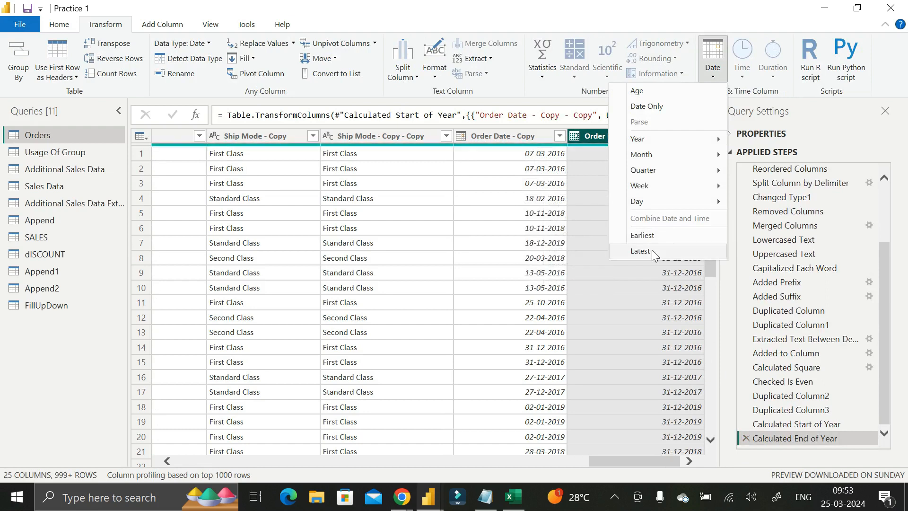
mouse_move(660, 143)
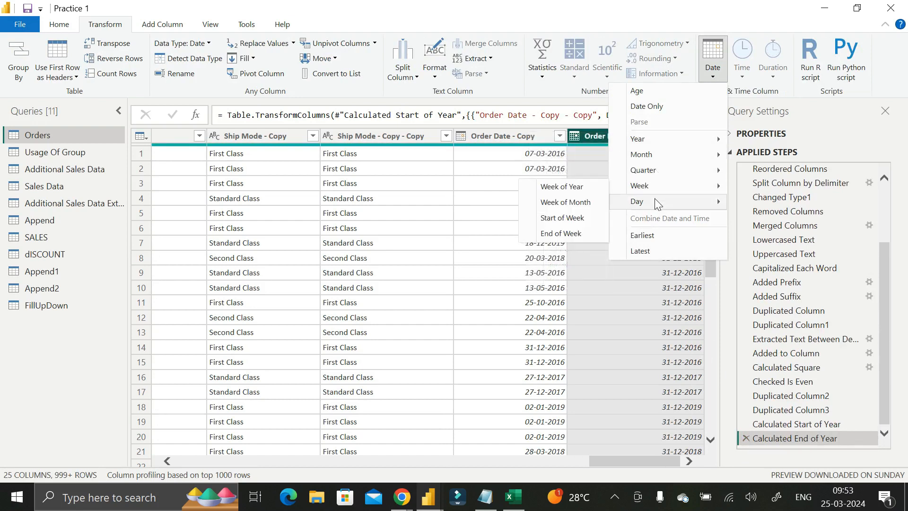
mouse_move(657, 202)
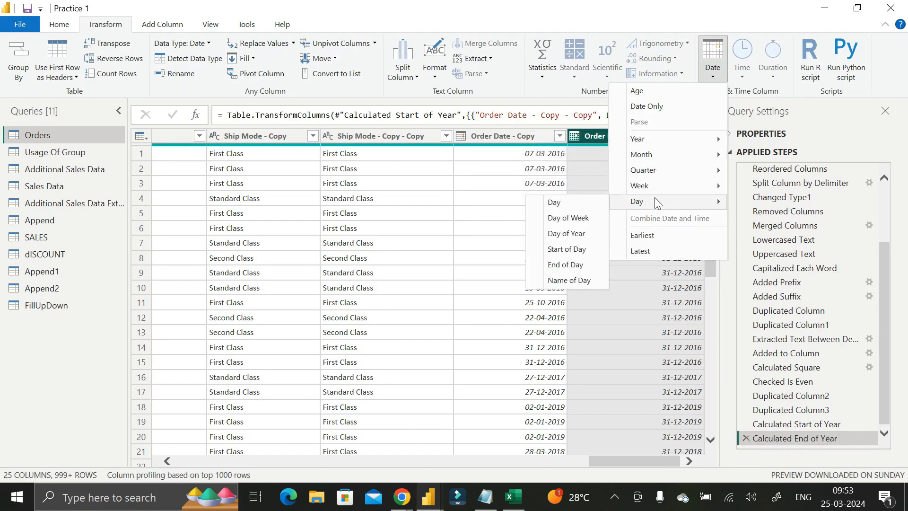
left_click(717, 9)
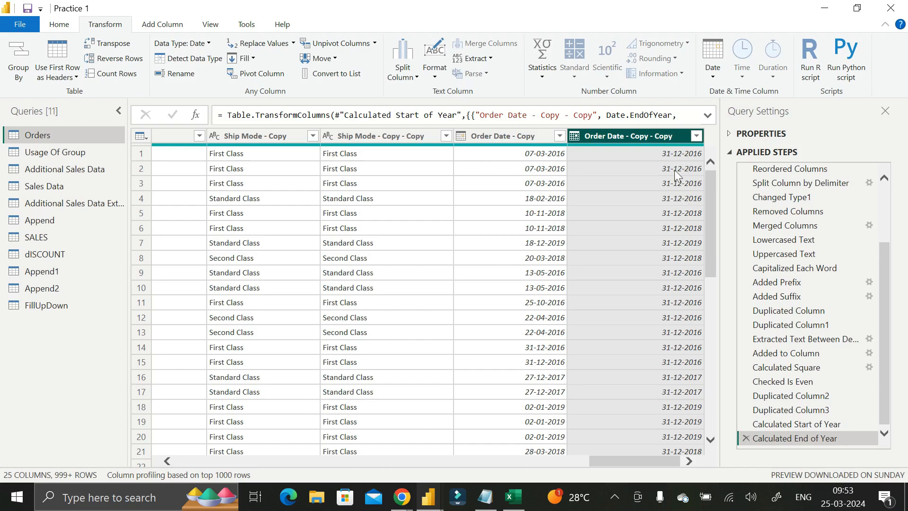
left_click(711, 78)
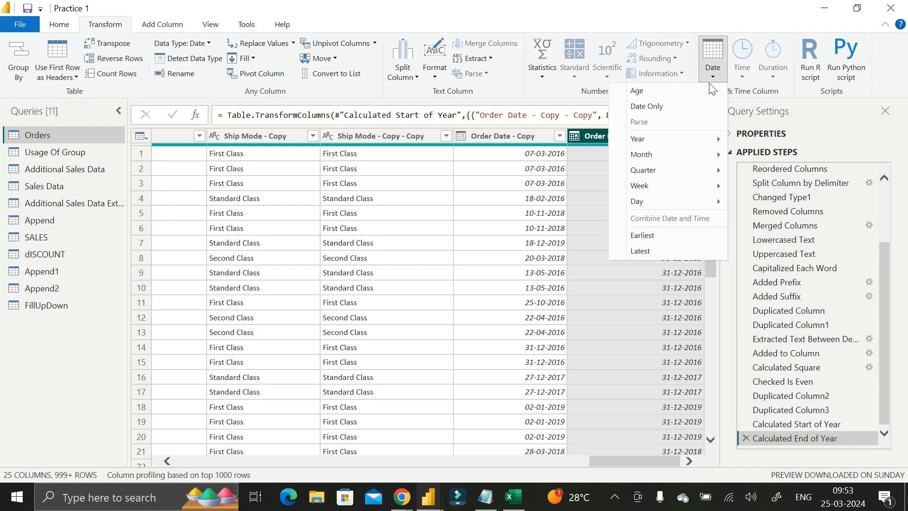
left_click(693, 18)
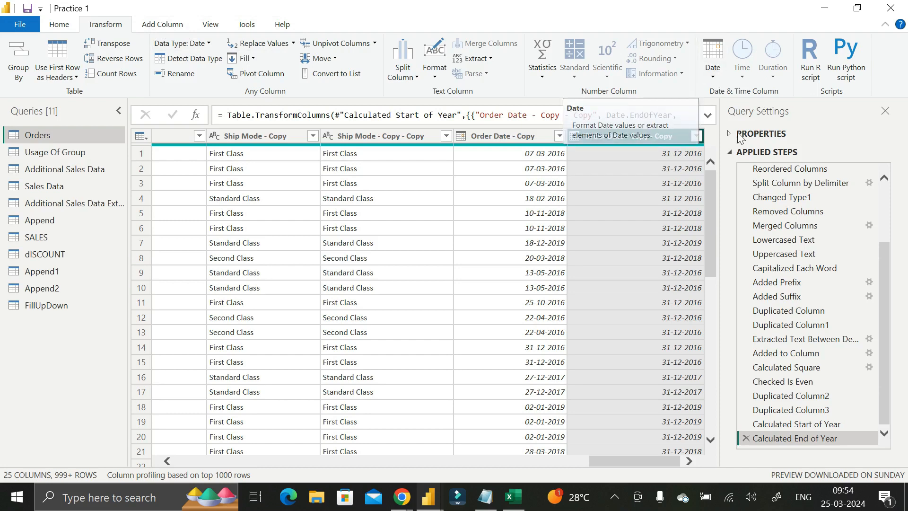
left_click_drag(663, 455, 218, 446)
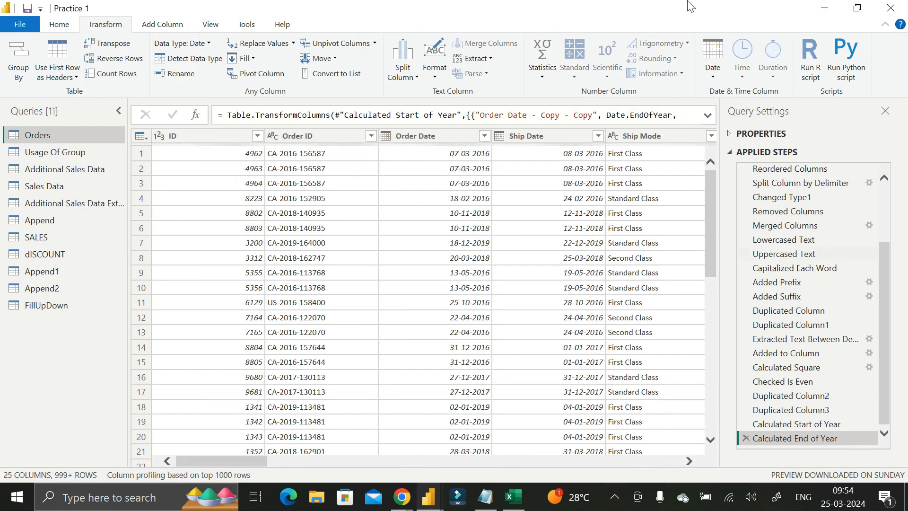
left_click_drag(219, 459, 677, 457)
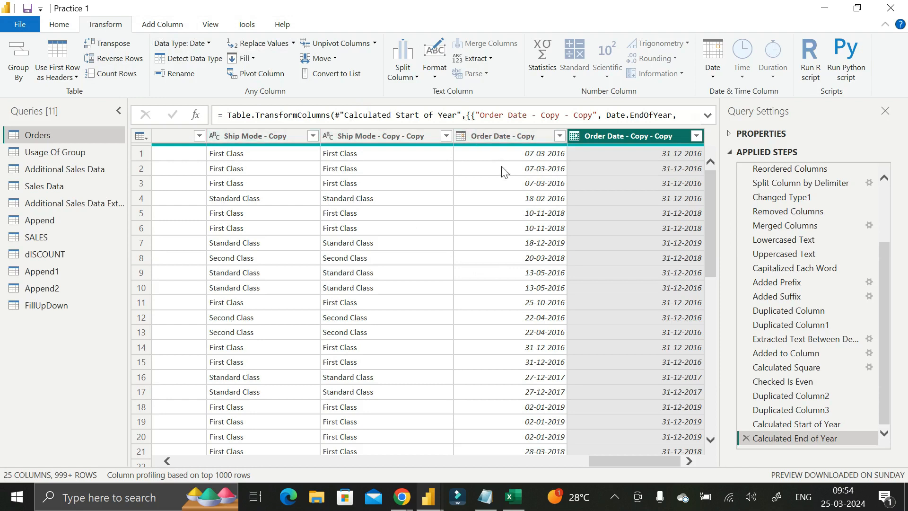
Step: Compare the Split Column options for the Ship Mode - Copy - Copy column with the Date options for the Order Date - Copy column
left_click(351, 140)
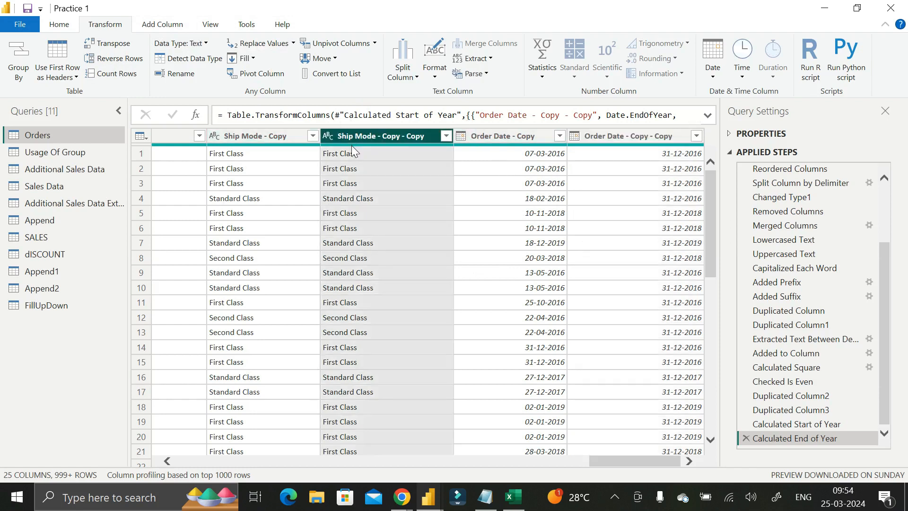
left_click(400, 75)
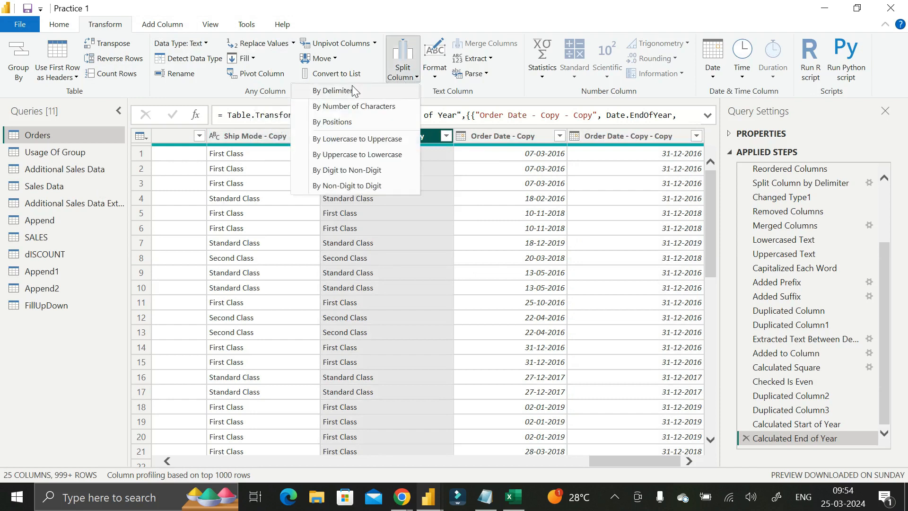
left_click(367, 13)
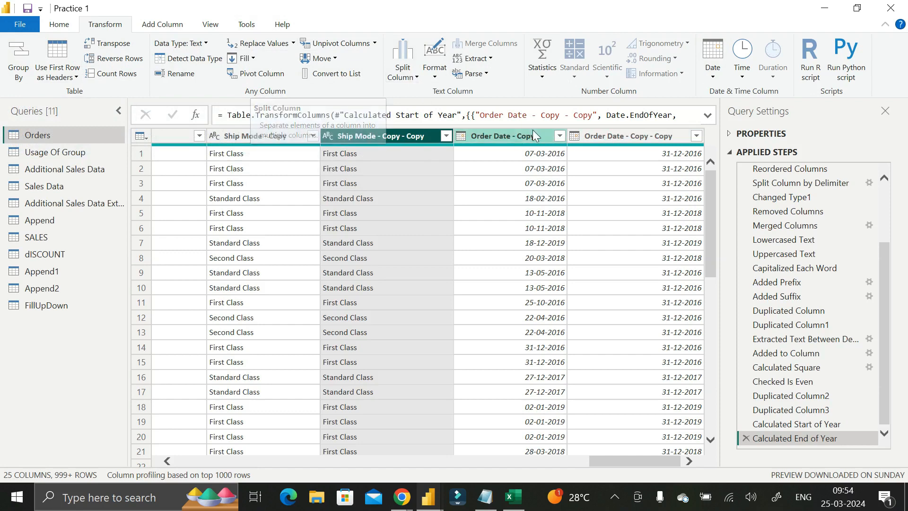
left_click(519, 139)
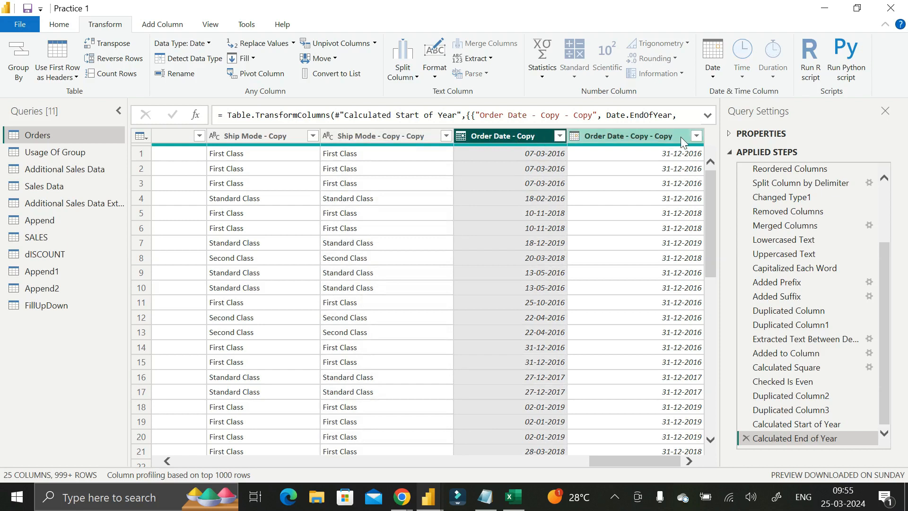
left_click(712, 64)
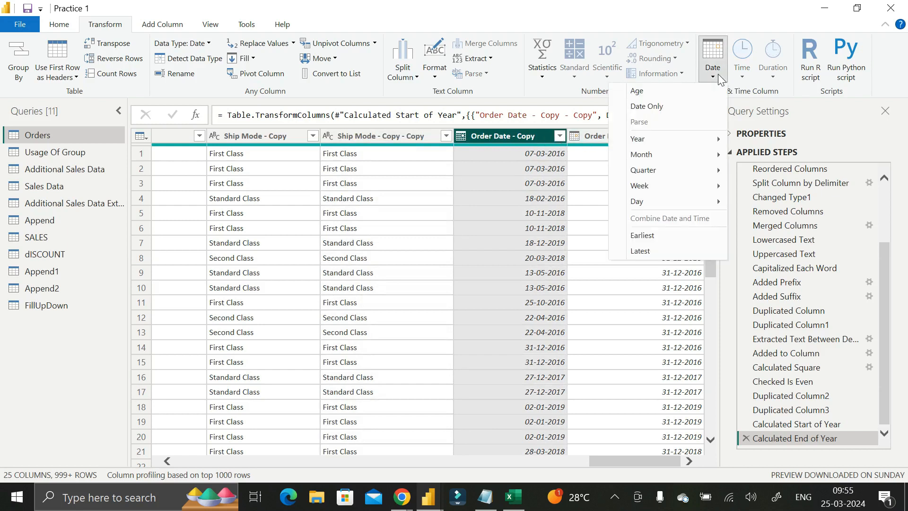
left_click(682, 22)
Step: Review the year, quarter, month, week, day and text transformations offered directly on the Order Date - Copy column
right_click(519, 138)
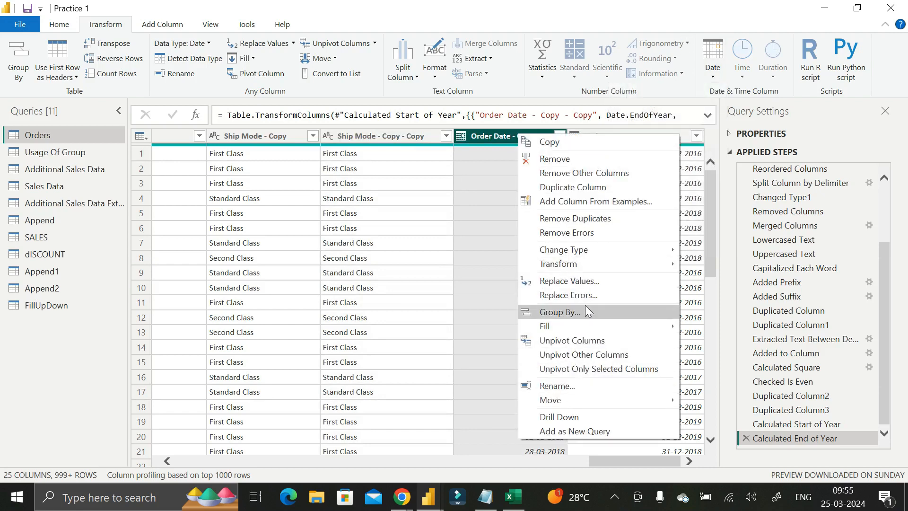
mouse_move(621, 270)
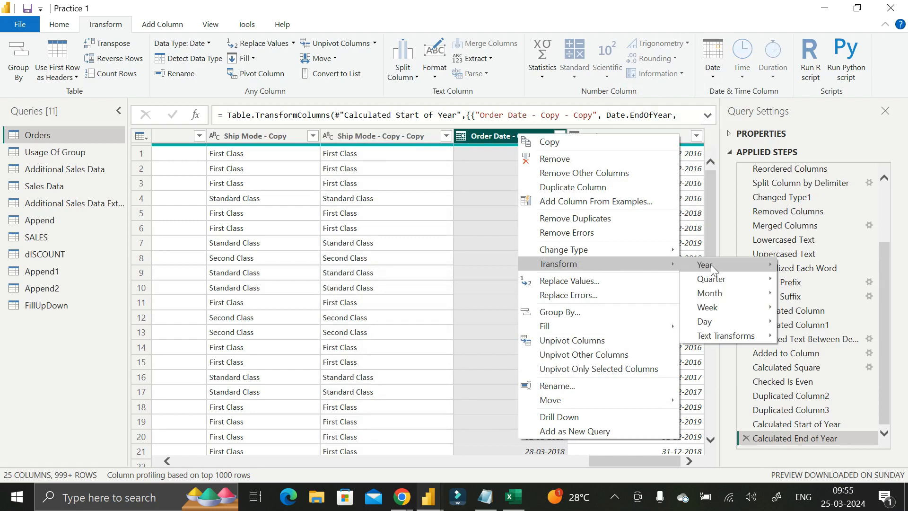
mouse_move(729, 267)
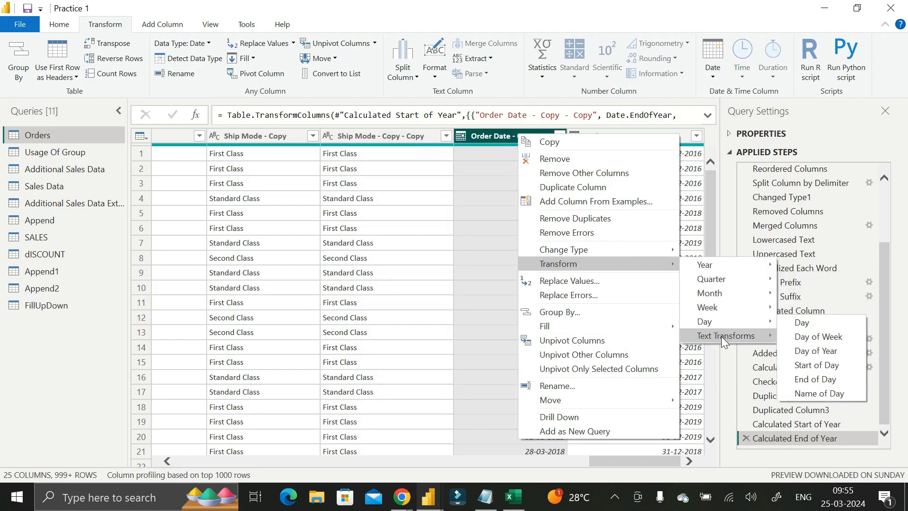
mouse_move(721, 337)
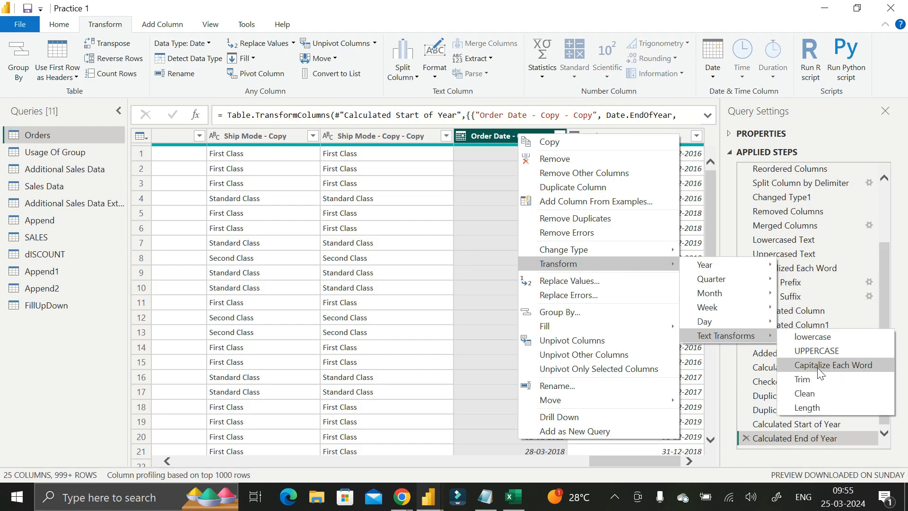
left_click(644, 4)
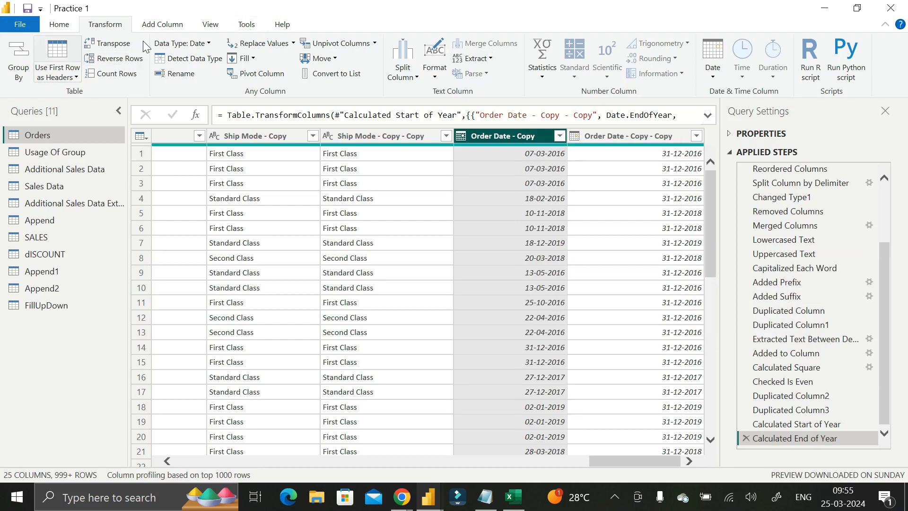
Step: Examine the tools for adding columns and the Change Type, Transform, Replace Values, Fill, Rename and Move operations for the Order Date - Copy column
left_click(48, 28)
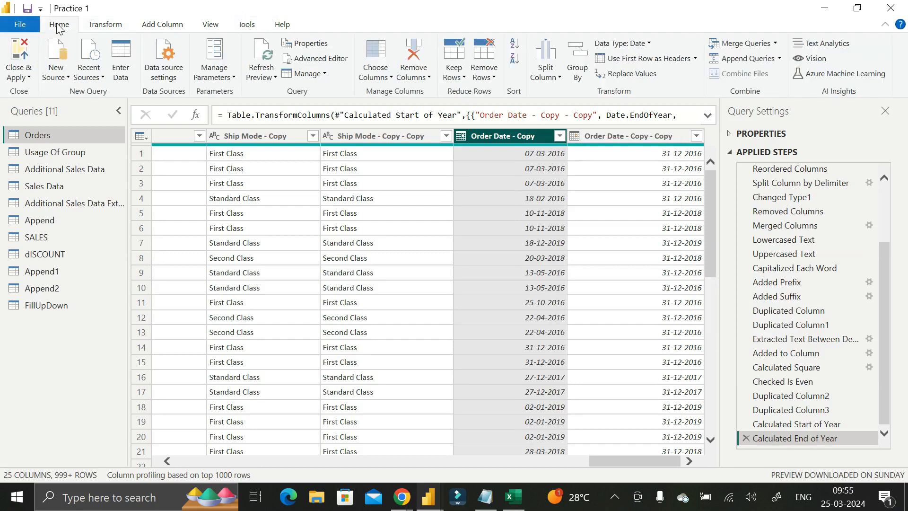
left_click(102, 28)
left_click(162, 27)
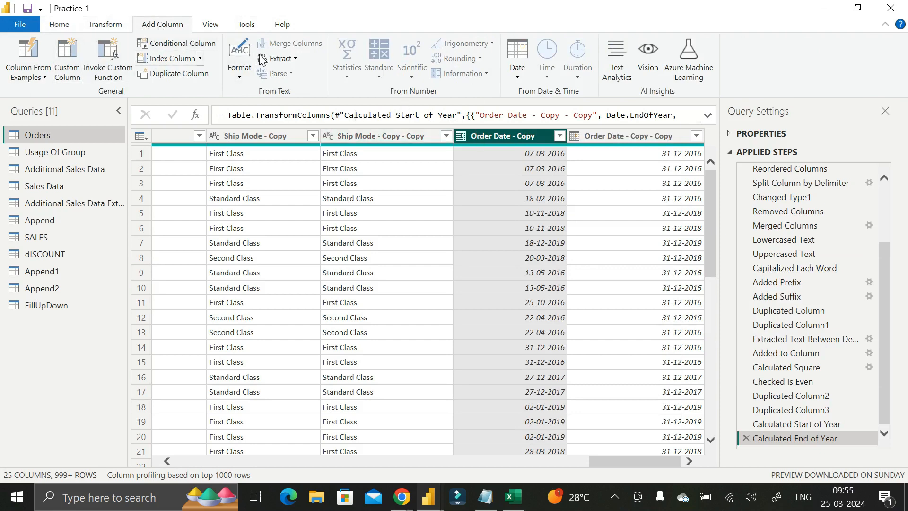
right_click(498, 137)
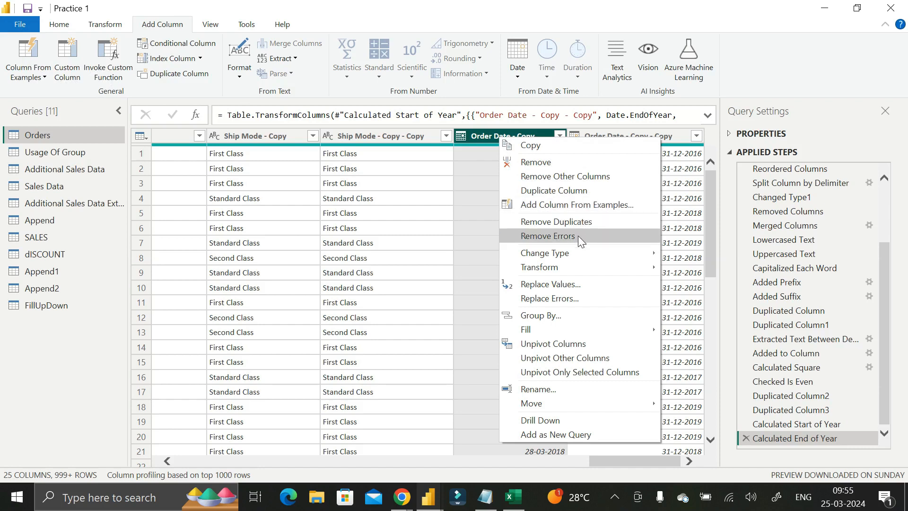
mouse_move(572, 256)
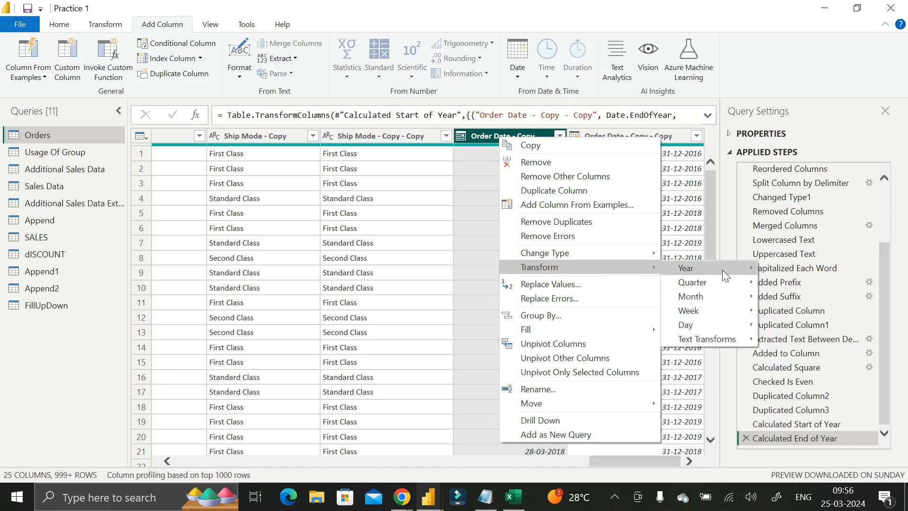
mouse_move(718, 293)
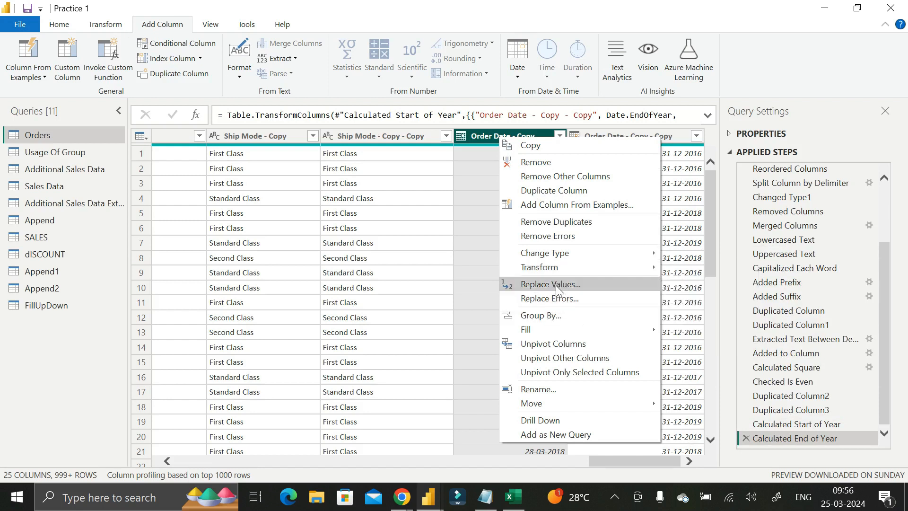
mouse_move(548, 334)
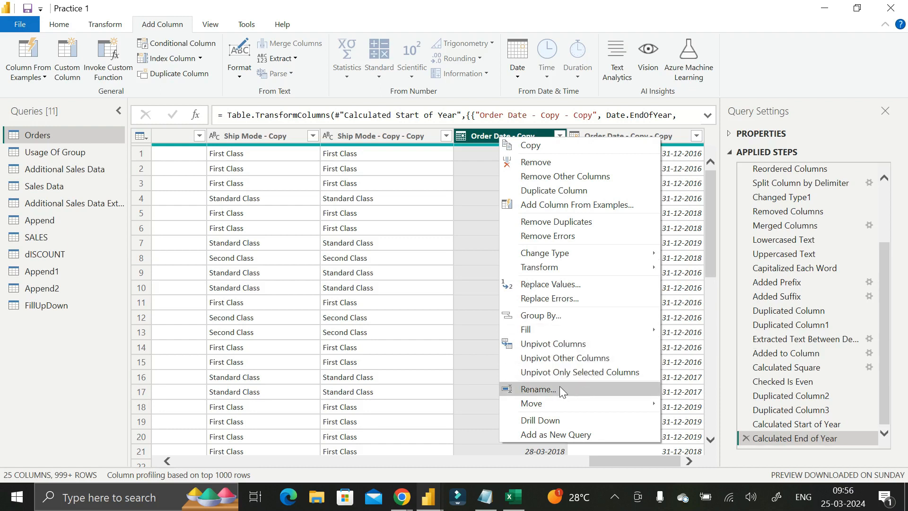
mouse_move(556, 404)
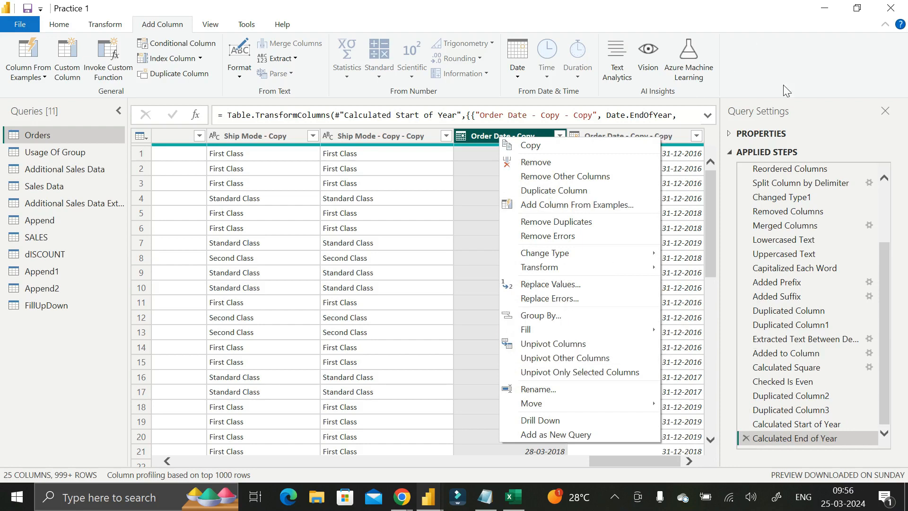
left_click(774, 67)
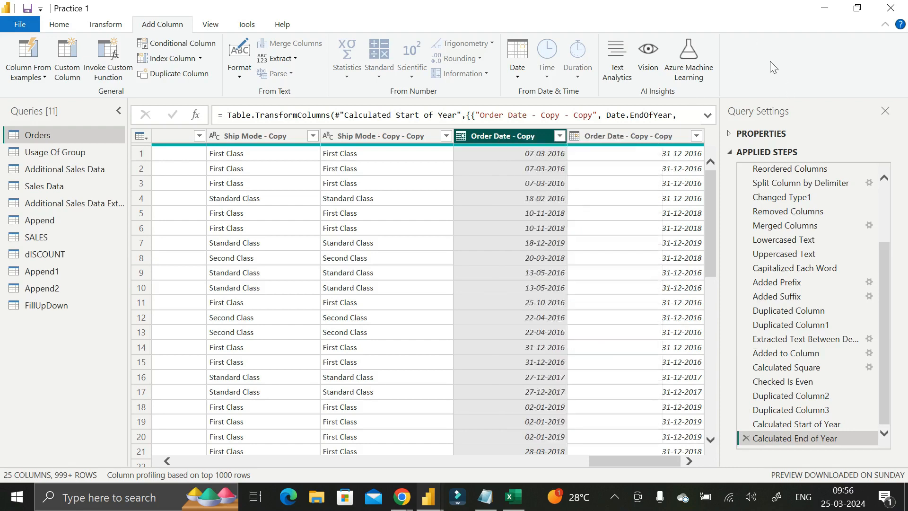
Step: Compare the operations offered directly on the Order Date - Copy column with the query editor's general, transformation and column-adding tools
right_click(499, 132)
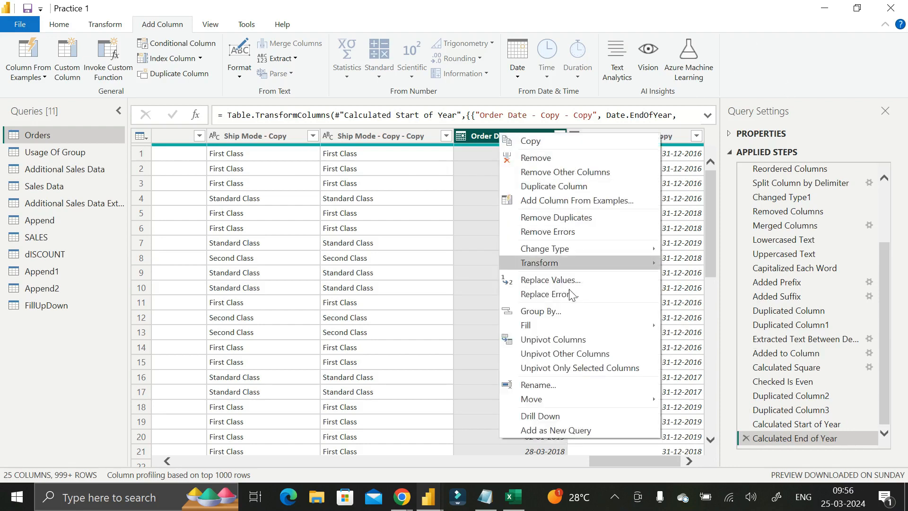
left_click(776, 71)
left_click(108, 24)
left_click(61, 25)
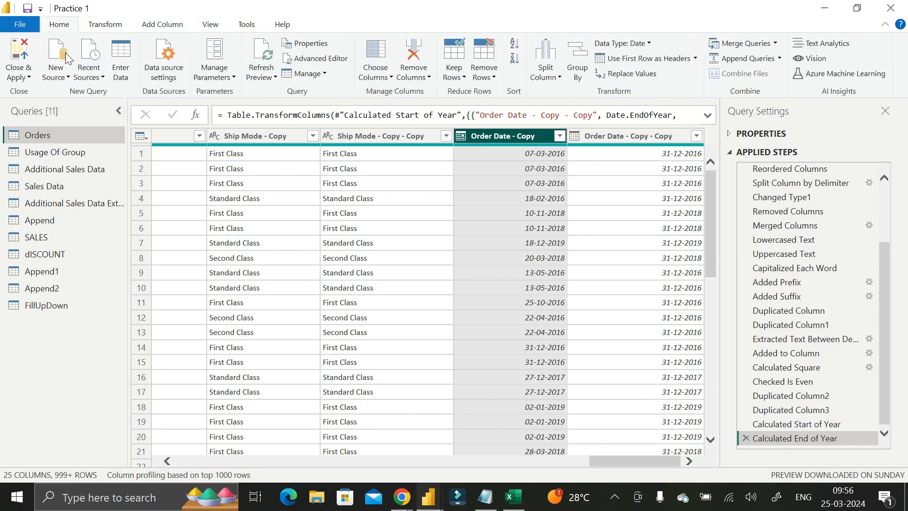
left_click(105, 24)
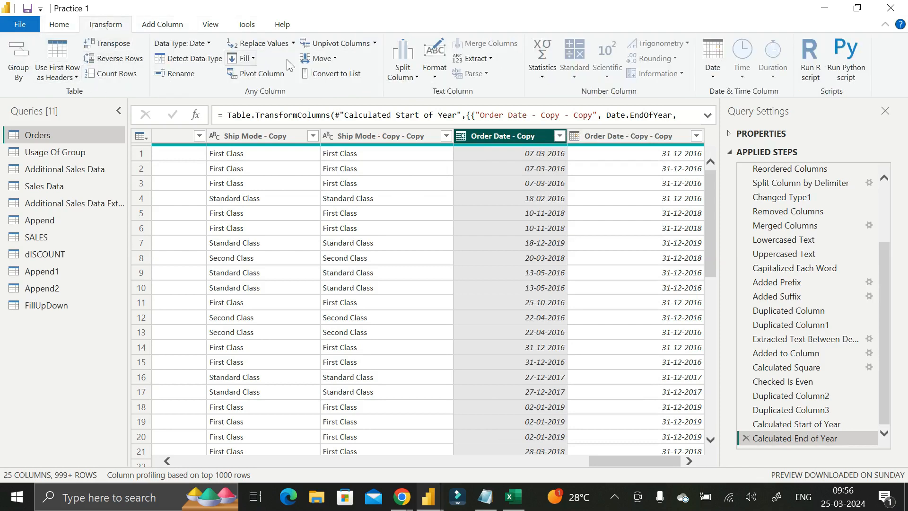
left_click(160, 25)
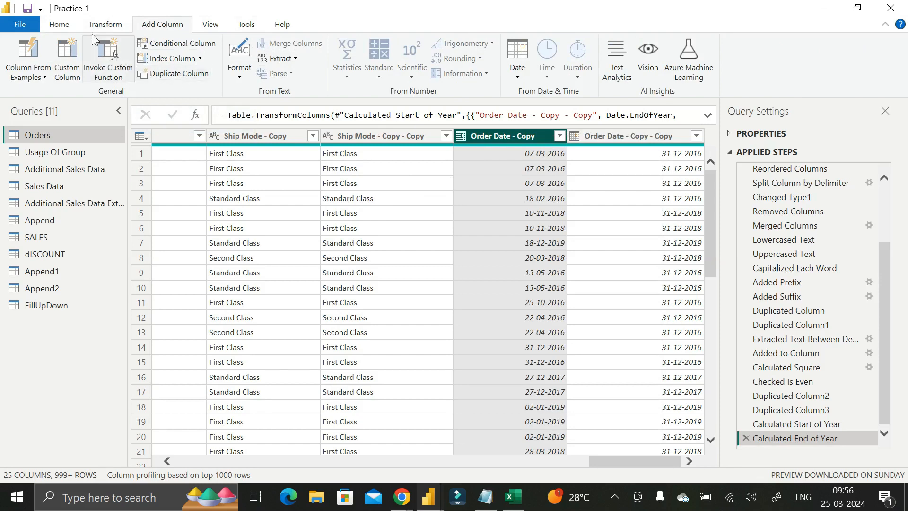
Step: Close the query editor, apply the pending query changes, and switch back to Power BI Desktop while the tables load
left_click(60, 27)
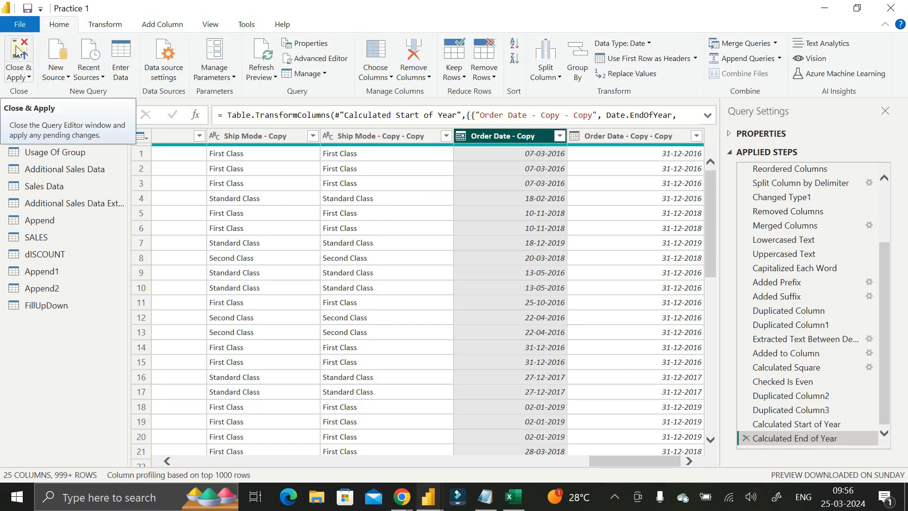
left_click(18, 51)
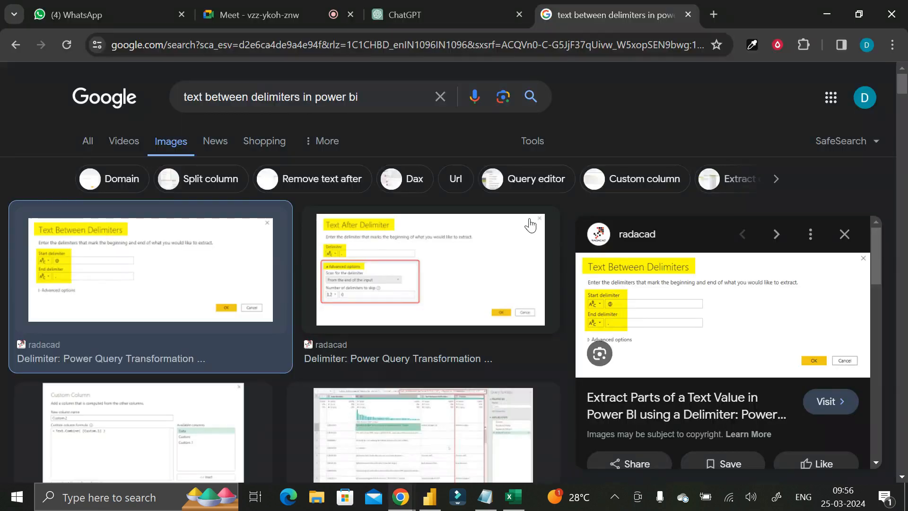
left_click(431, 497)
left_click(431, 499)
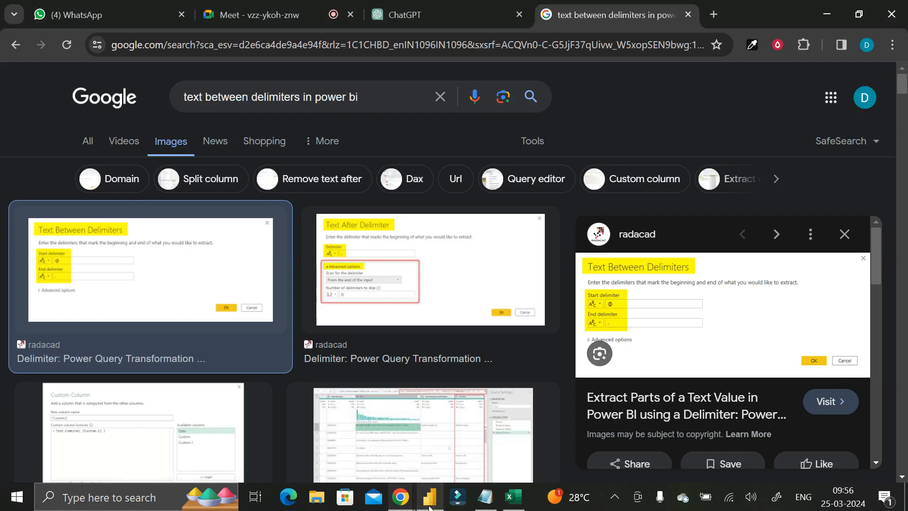
left_click(430, 505)
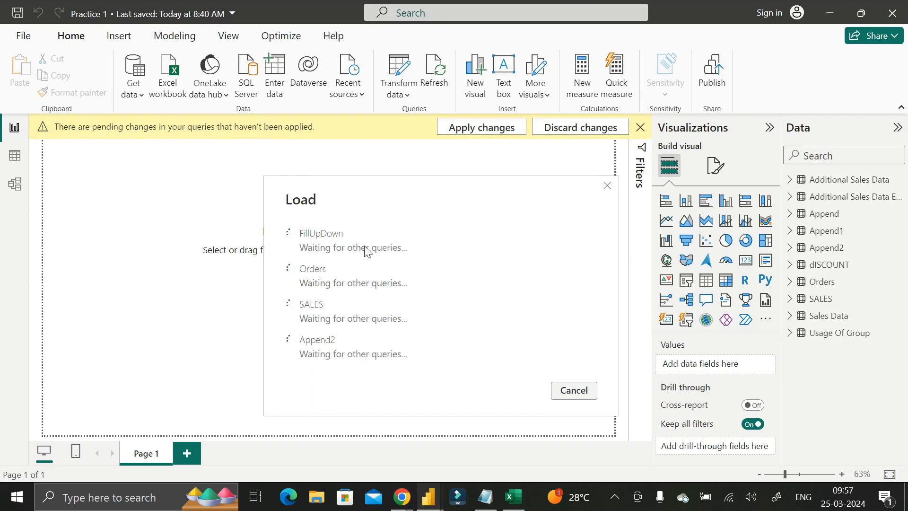
left_click_drag(386, 208, 358, 183)
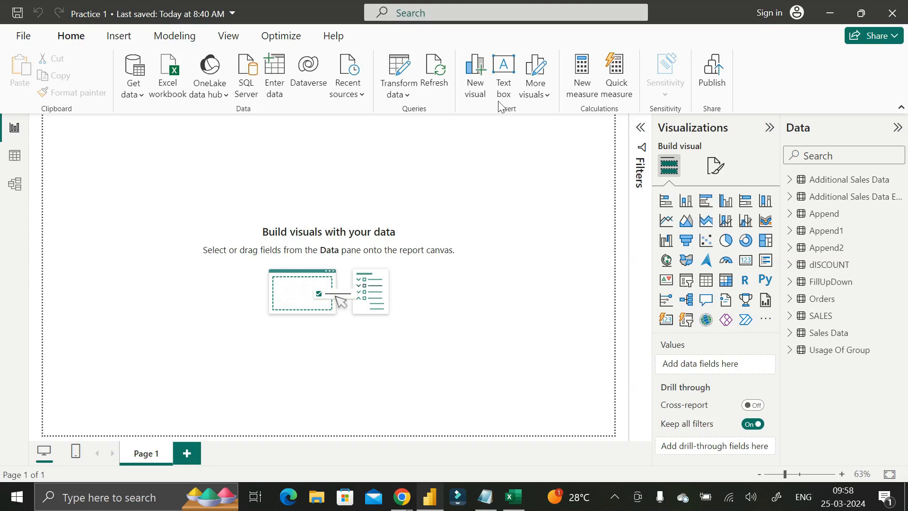
Step: Show the data model diagram and collapse the Properties and Data panes to give it more room
left_click(17, 186)
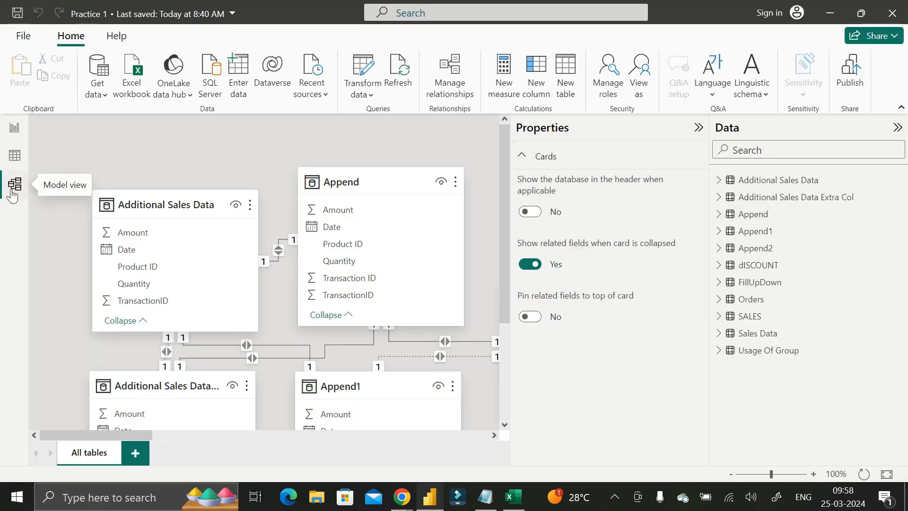
left_click(699, 128)
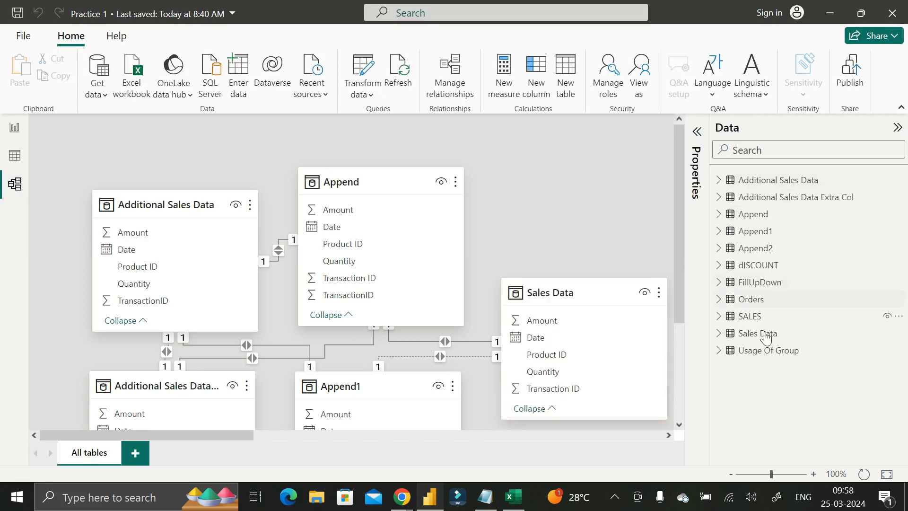
left_click(897, 128)
Step: Examine the relationships linking the Additional Sales Data, Append, Append1 and Sales Data tables in the model diagram
scroll(734, 223, "down", 4)
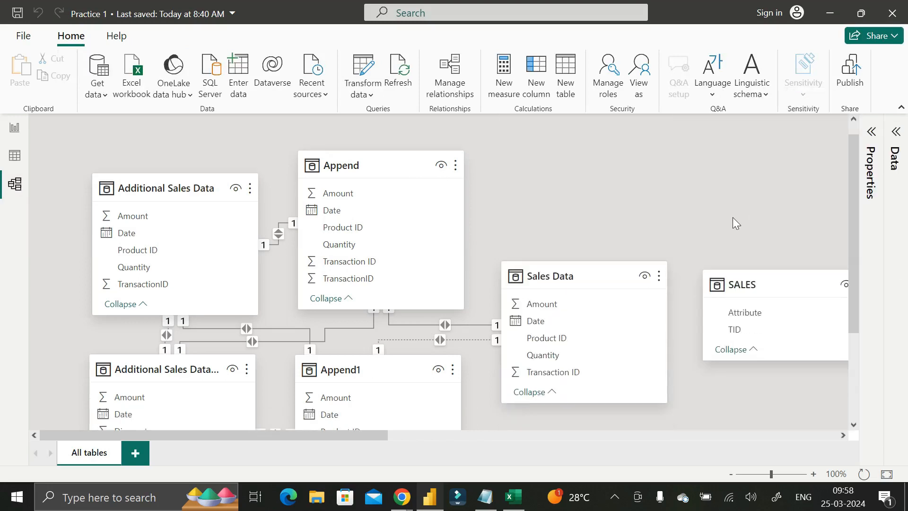
scroll(732, 265, "down", 2)
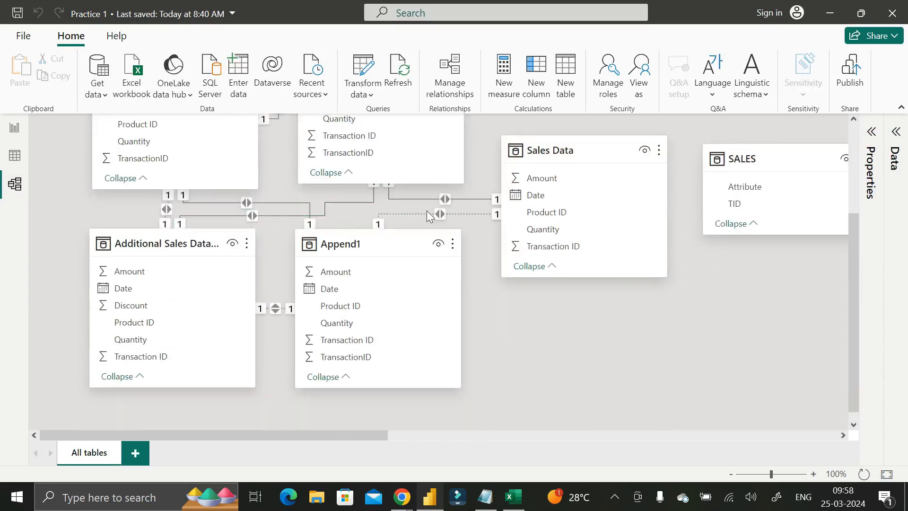
scroll(422, 204, "up", 2)
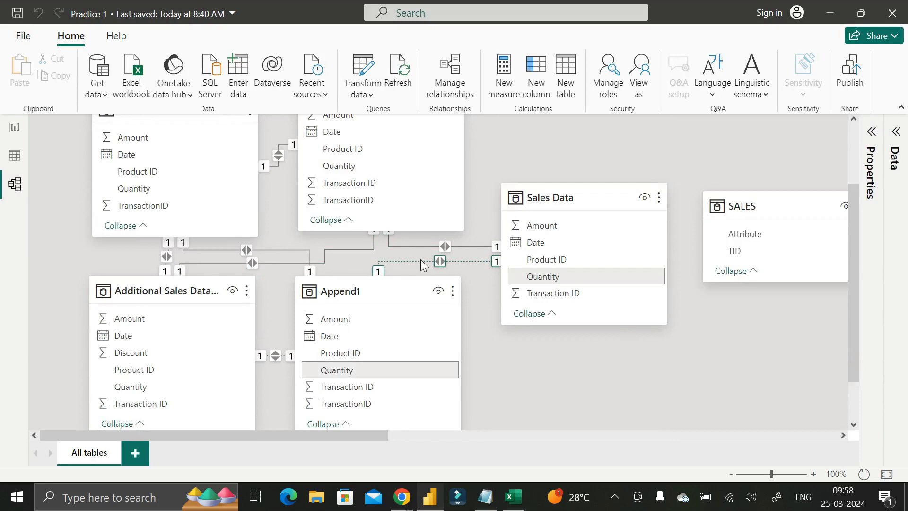
scroll(482, 251, "up", 4)
scroll(539, 234, "down", 2)
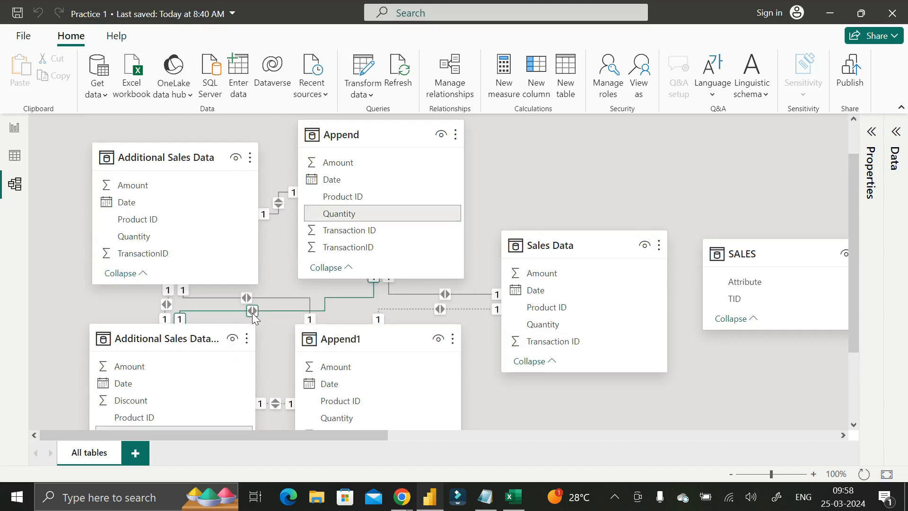
scroll(445, 295, "up", 1)
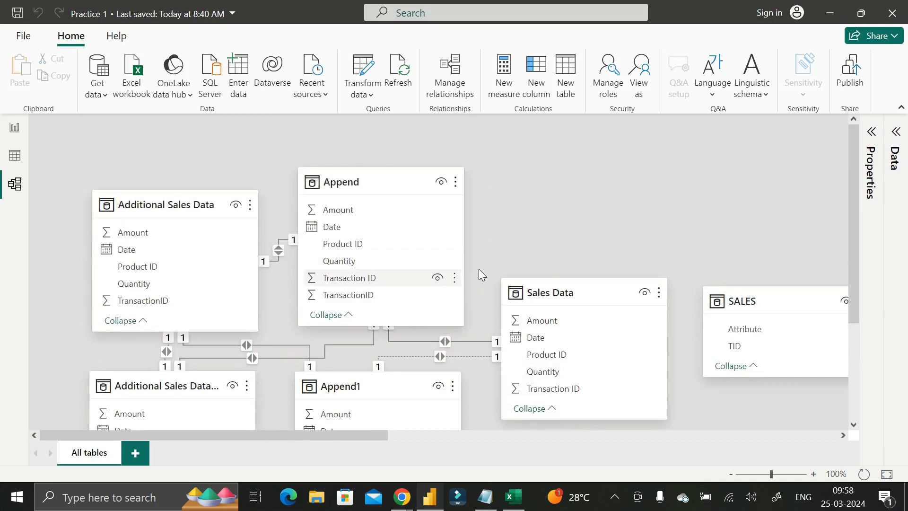
scroll(544, 258, "down", 1)
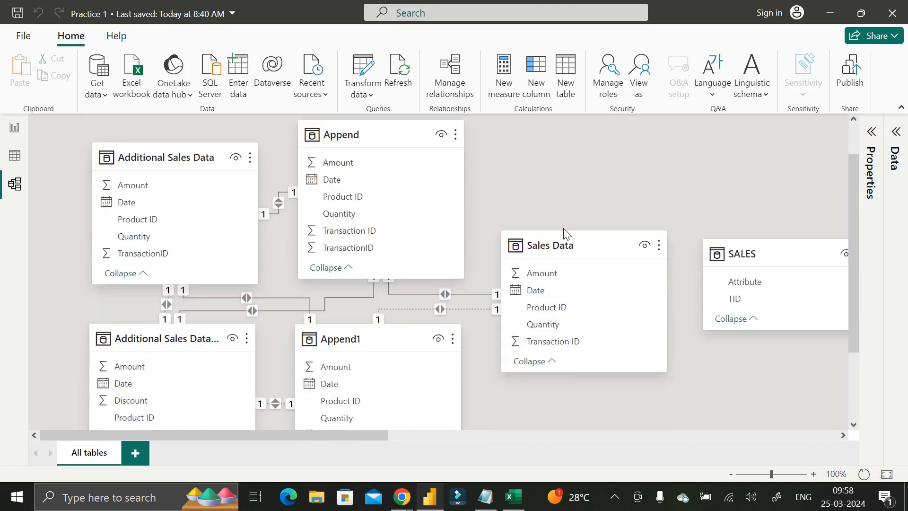
scroll(620, 209, "up", 1)
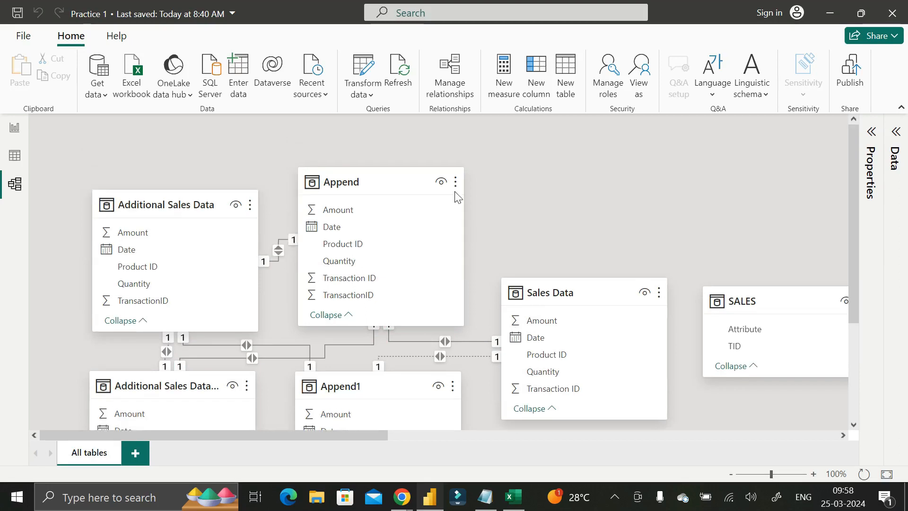